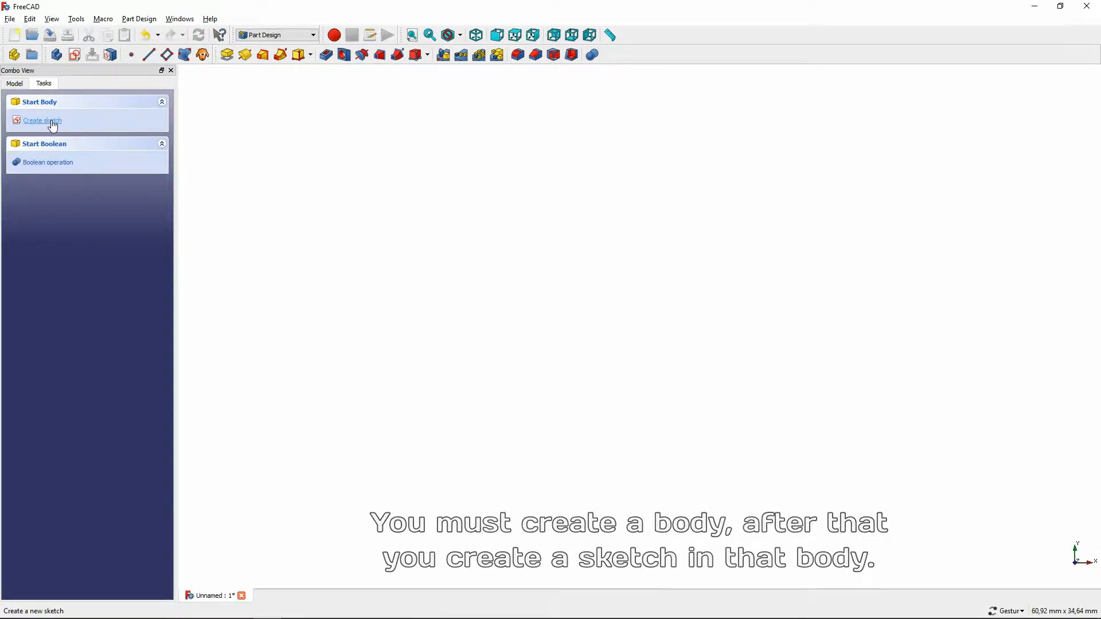
# - Create a new sketch on the XY plane
pyautogui.click(43, 121)
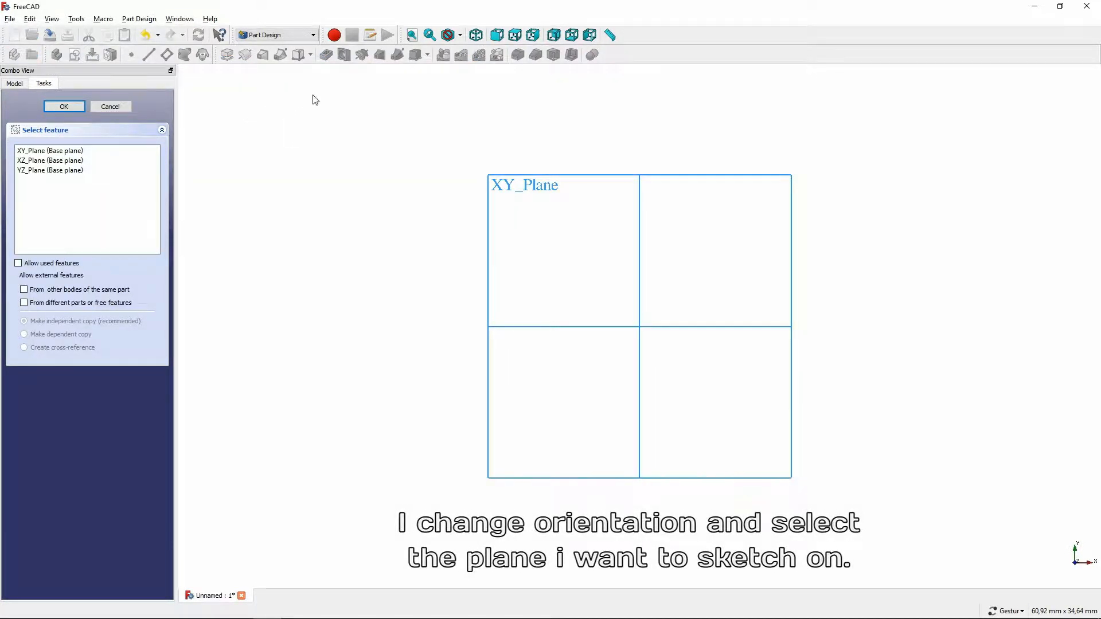
pyautogui.click(476, 35)
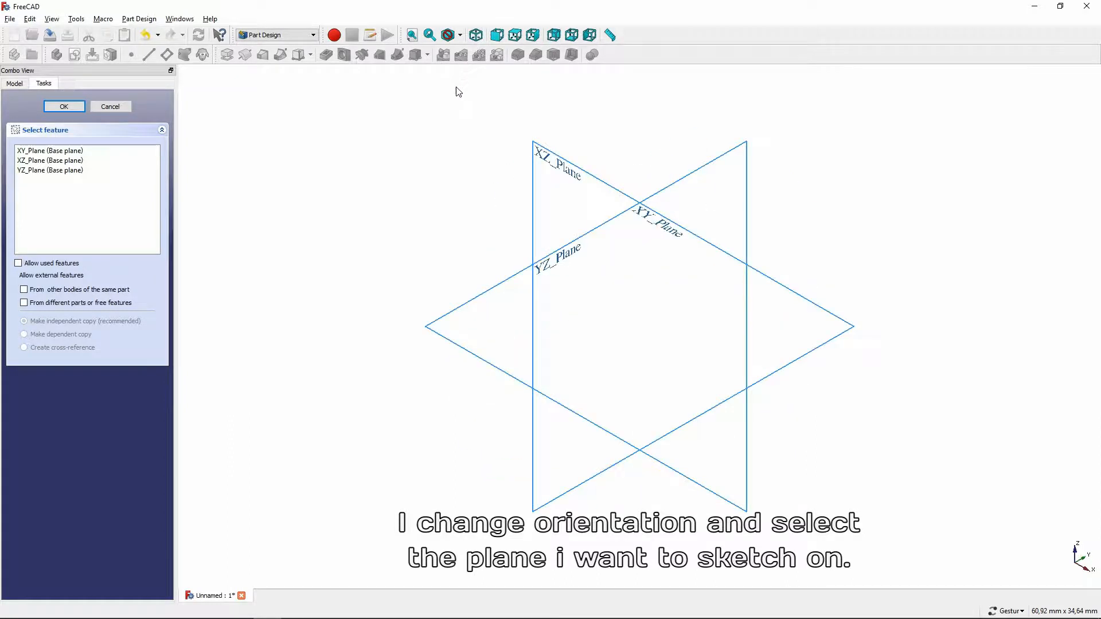
pyautogui.click(459, 308)
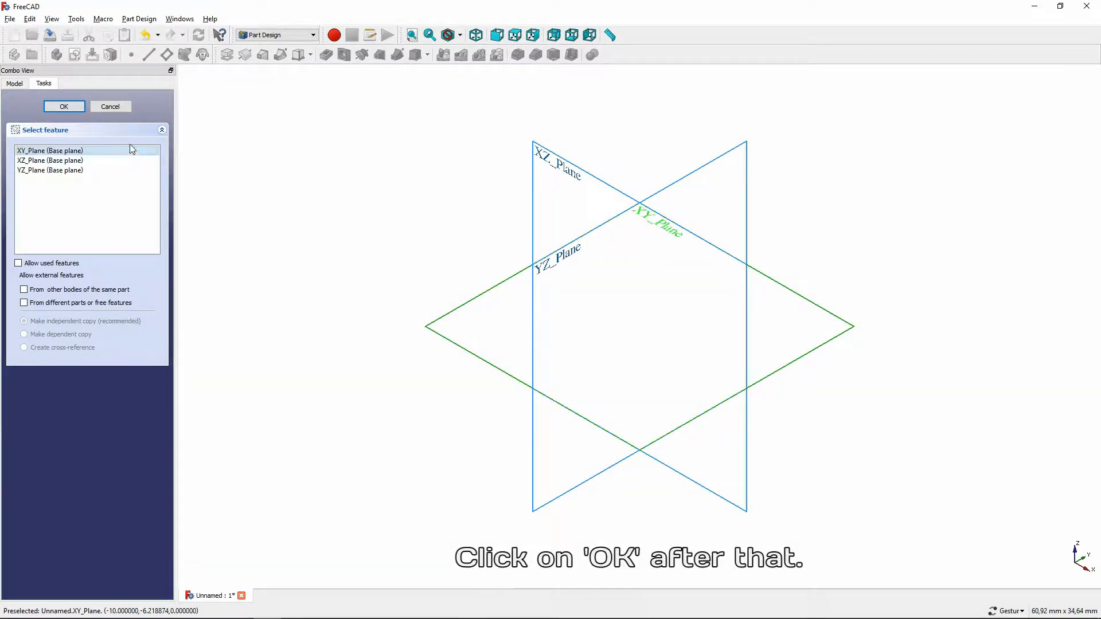
pyautogui.click(78, 108)
# - Draw a B-spline with four control points: the origin, one up and left, one on the horizontal axis, and an end point about 423 mm left
pyautogui.scroll(-8, 352, 192)
pyautogui.moveTo(263, 140); pyautogui.dragTo(516, 323, button='right')
pyautogui.scroll(-3, 386, 202)
pyautogui.moveTo(386, 202); pyautogui.dragTo(448, 244, button='right')
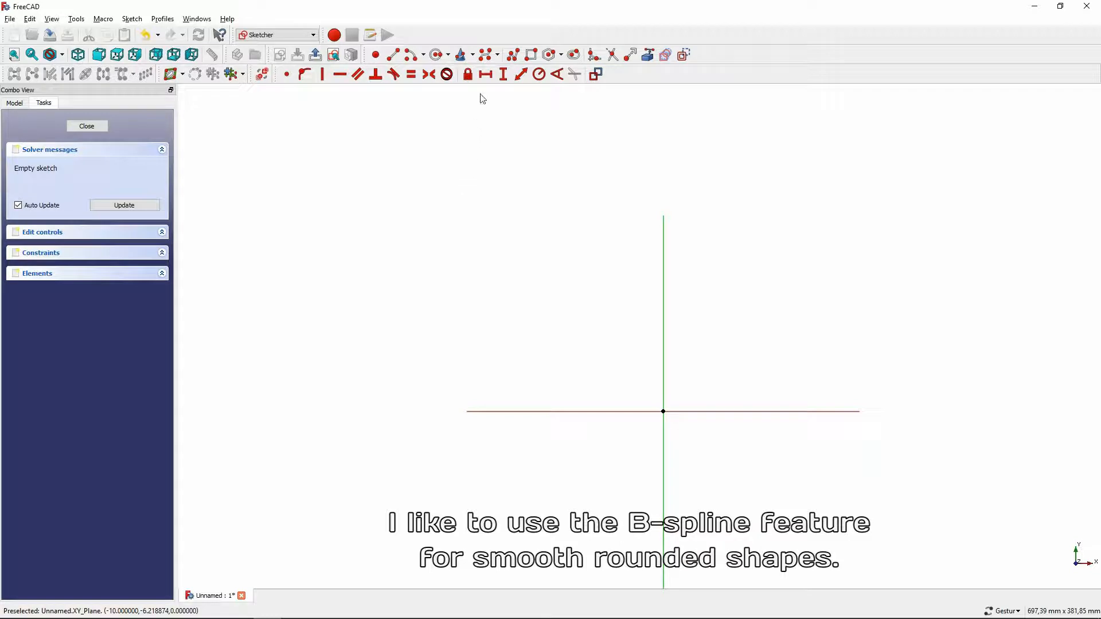
pyautogui.click(484, 56)
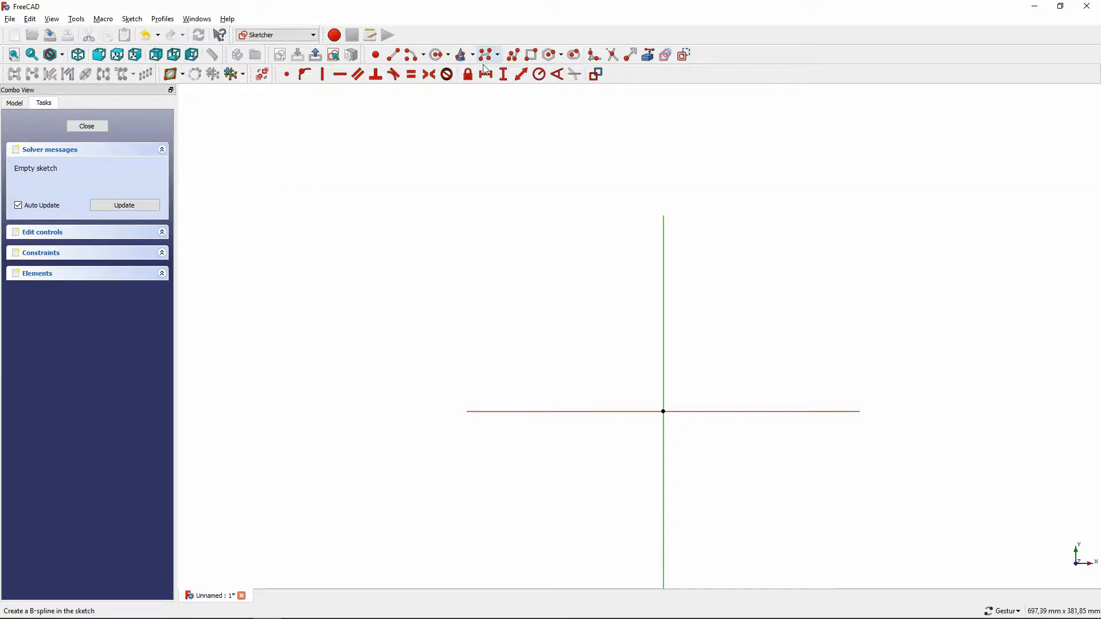
pyautogui.click(664, 411)
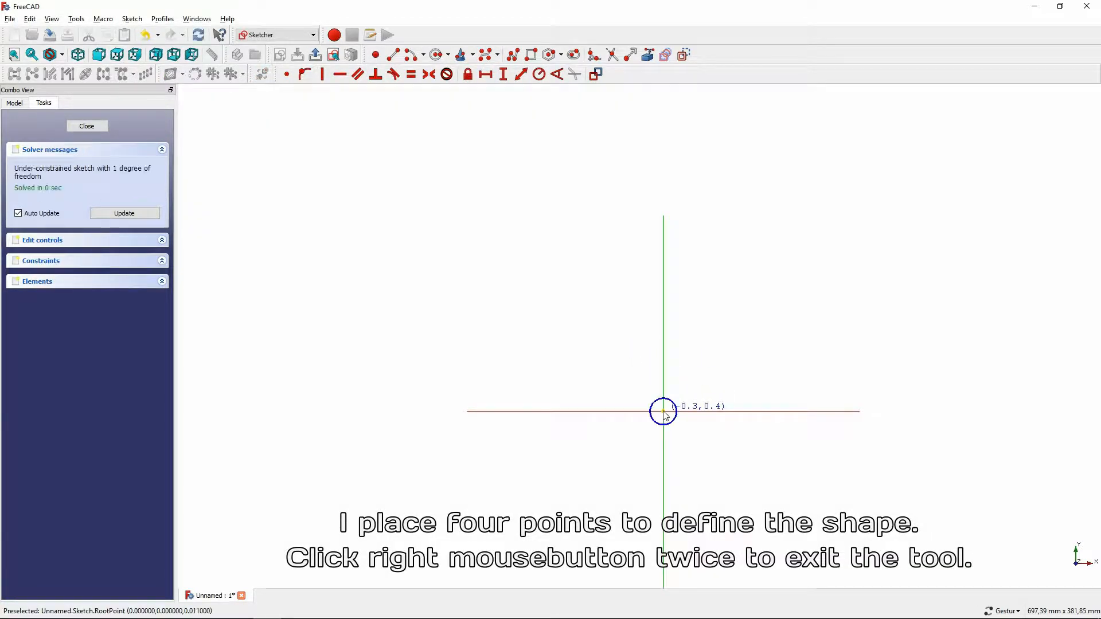
pyautogui.click(509, 165)
pyautogui.click(474, 411)
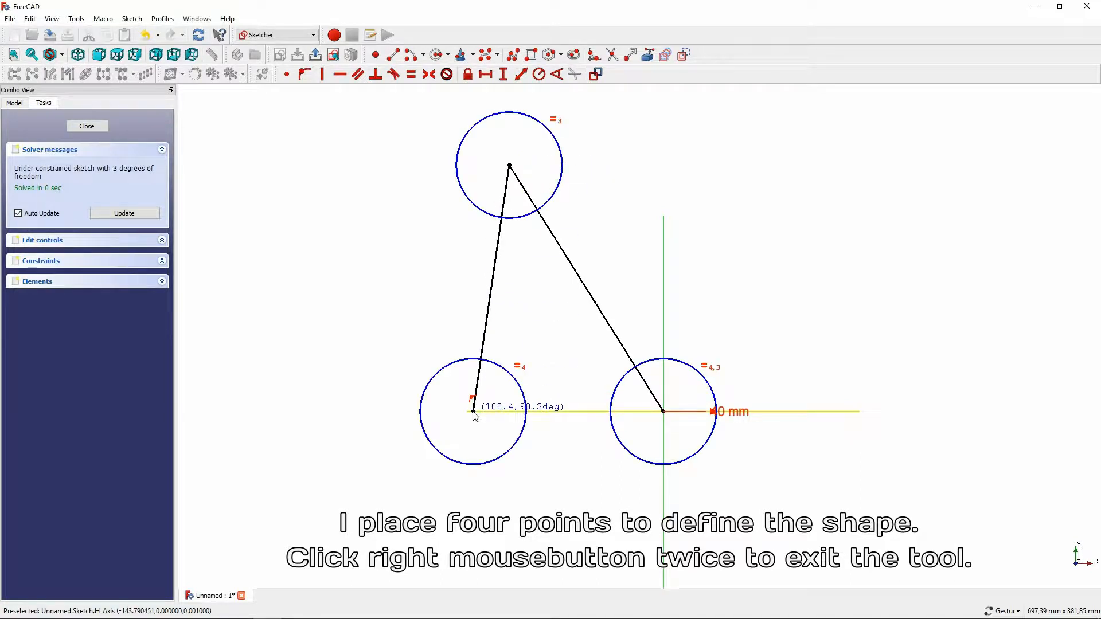
pyautogui.moveTo(401, 381); pyautogui.dragTo(583, 371, button='right')
pyautogui.click(285, 330)
pyautogui.rightClick(301, 312)
pyautogui.rightClick(301, 312)
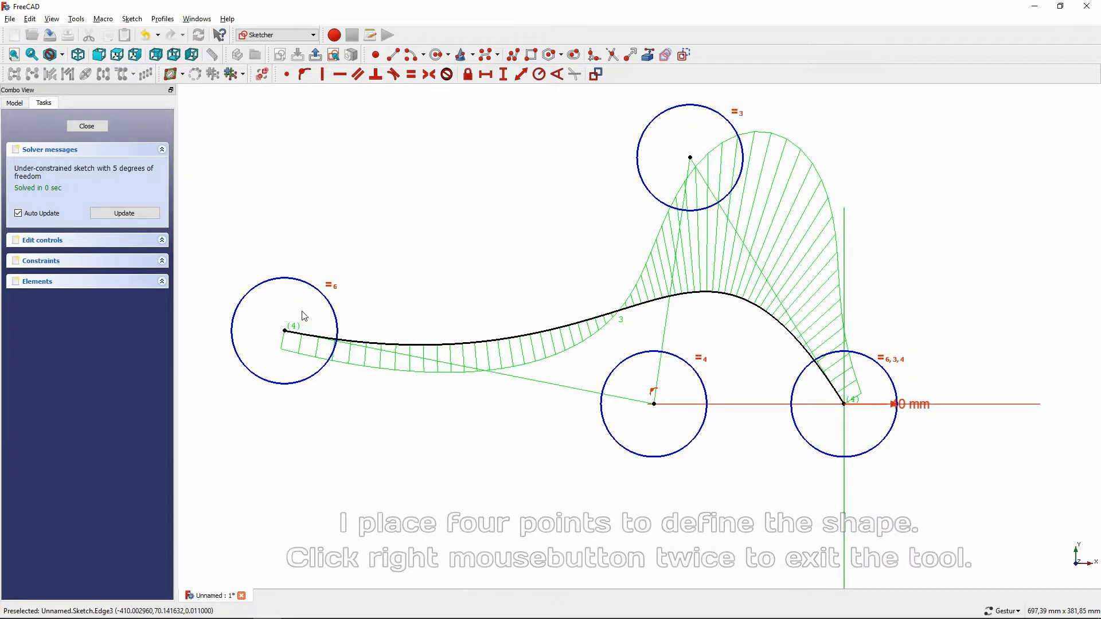
# - Constrain the upper control point 60 mm horizontally from the vertical axis and 160 mm above the horizontal axis
pyautogui.click(486, 74)
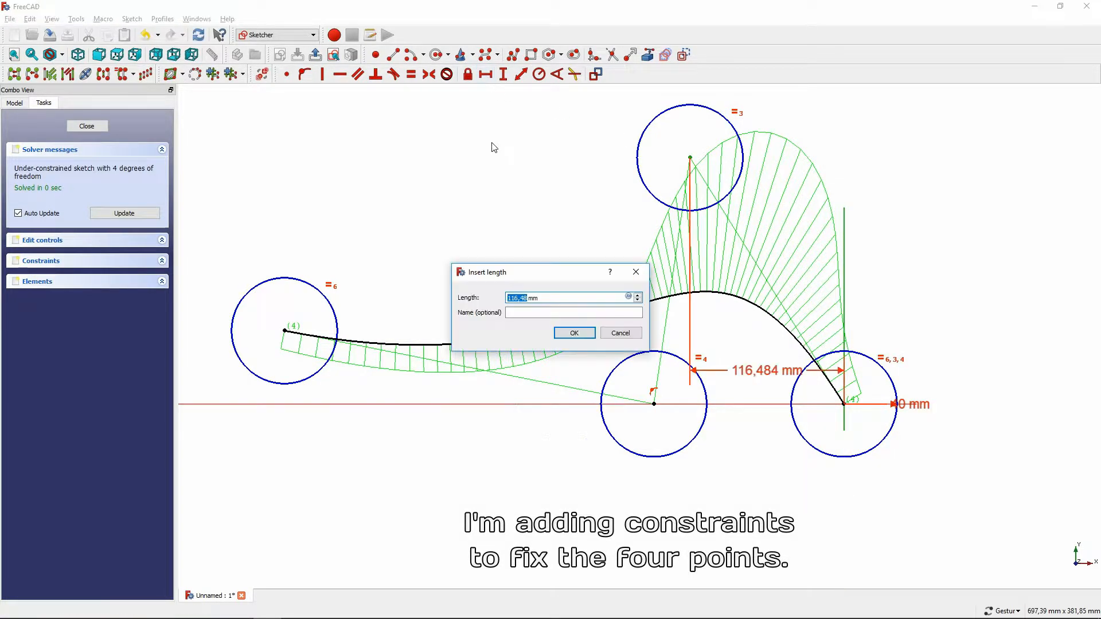
pyautogui.press('Return')
pyautogui.click(764, 158)
pyautogui.click(729, 404)
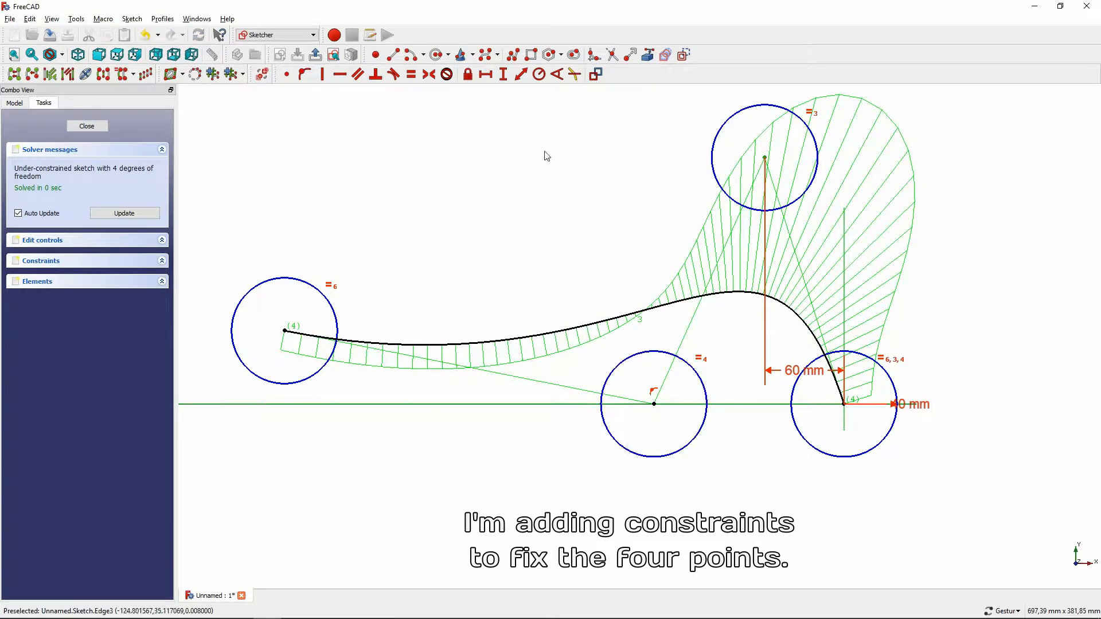
pyautogui.click(503, 74)
pyautogui.press('Return')
# - Constrain the horizontal distances from the vertical axis: 75 mm for the control point on the horizontal axis, 285 mm for the spline's left end
pyautogui.click(654, 403)
pyautogui.click(844, 290)
pyautogui.click(485, 74)
pyautogui.write('75')
pyautogui.press('Return')
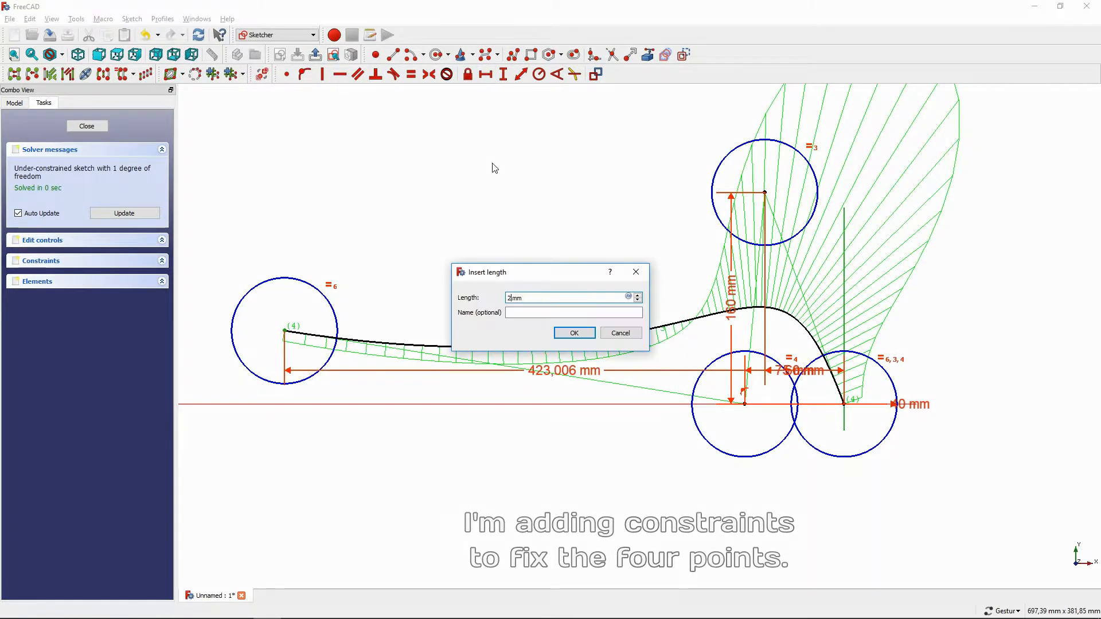
pyautogui.write('285')
pyautogui.press('Return')
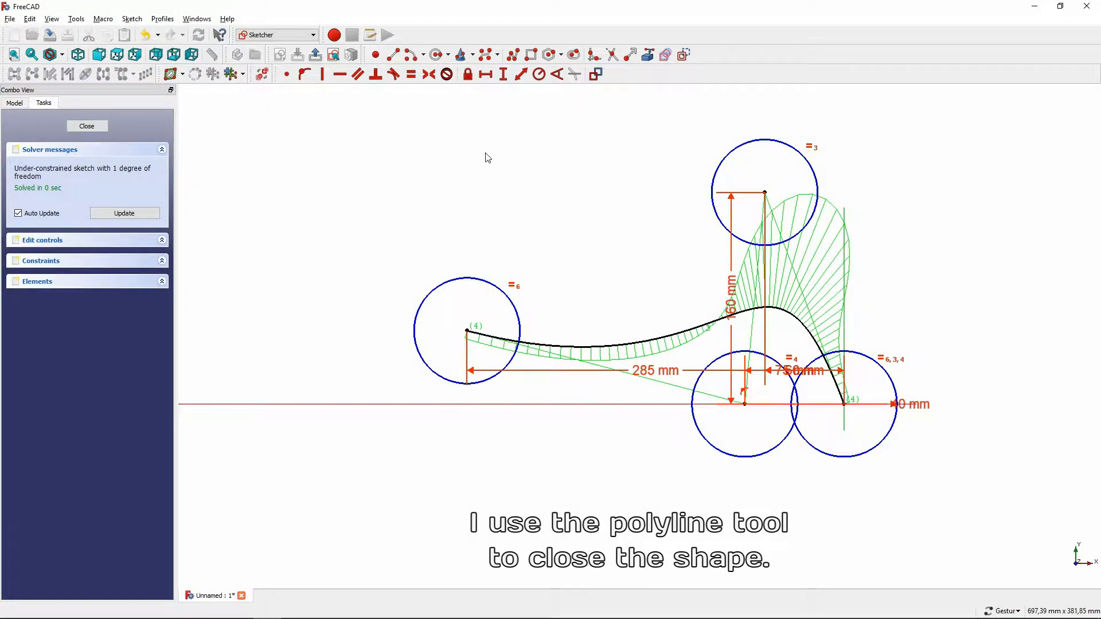
# - Close the profile with a polyline from the spline's left end straight down to the horizontal axis and along it to the origin
pyautogui.click(513, 56)
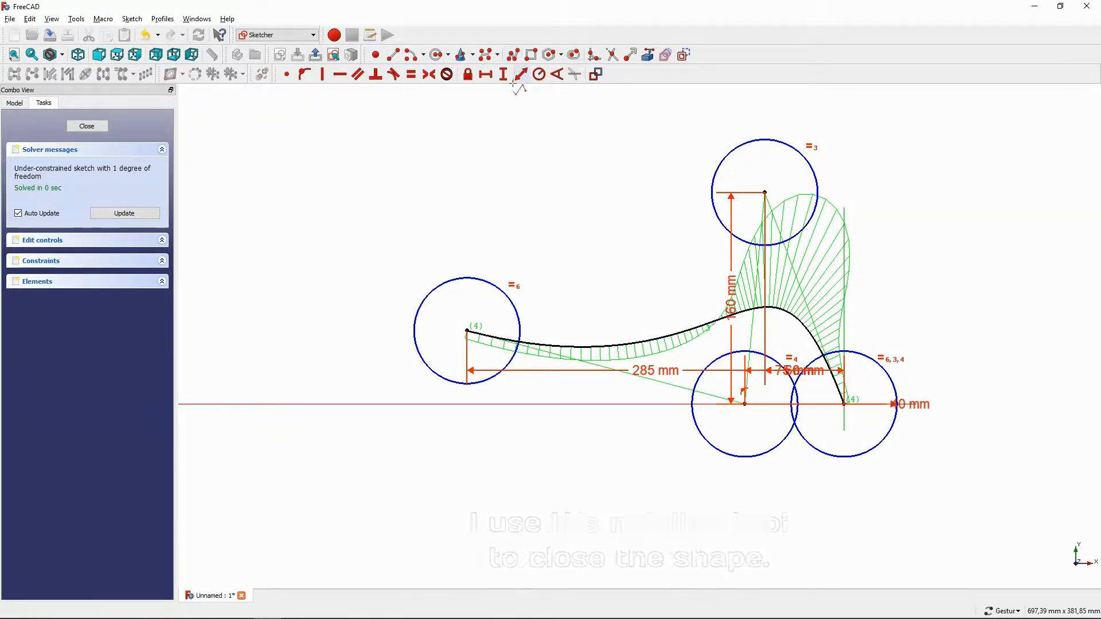
pyautogui.click(467, 330)
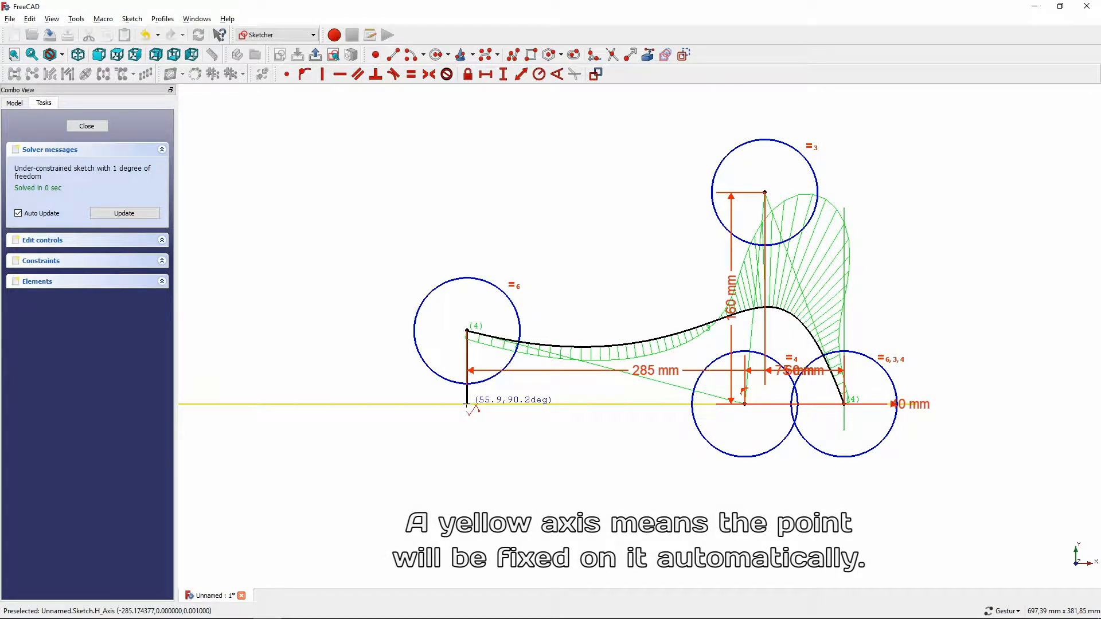
pyautogui.click(468, 404)
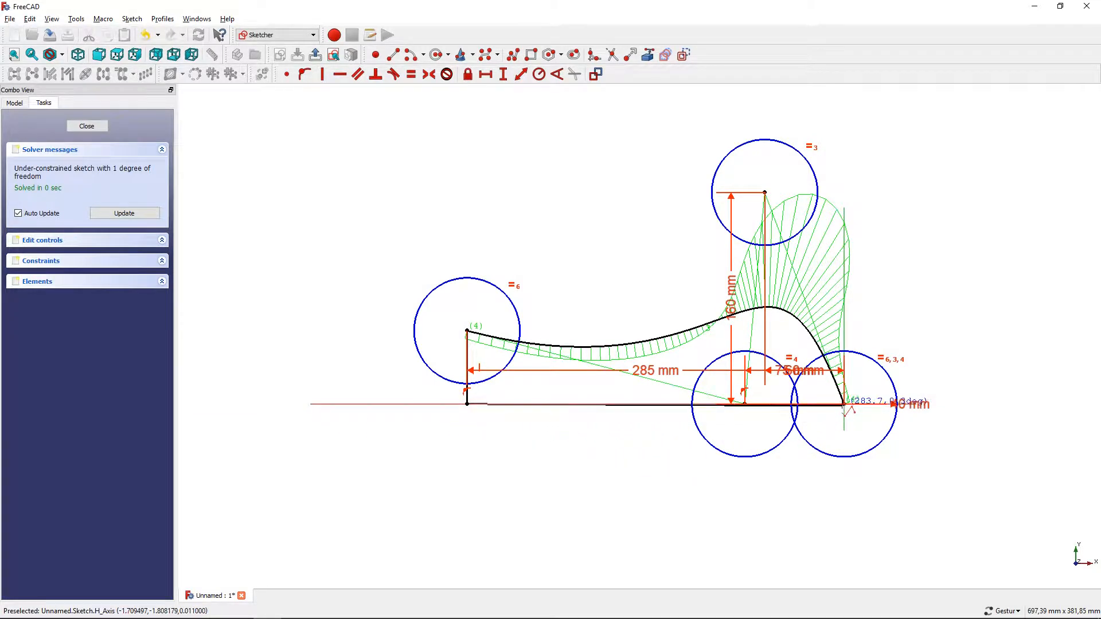
pyautogui.click(845, 404)
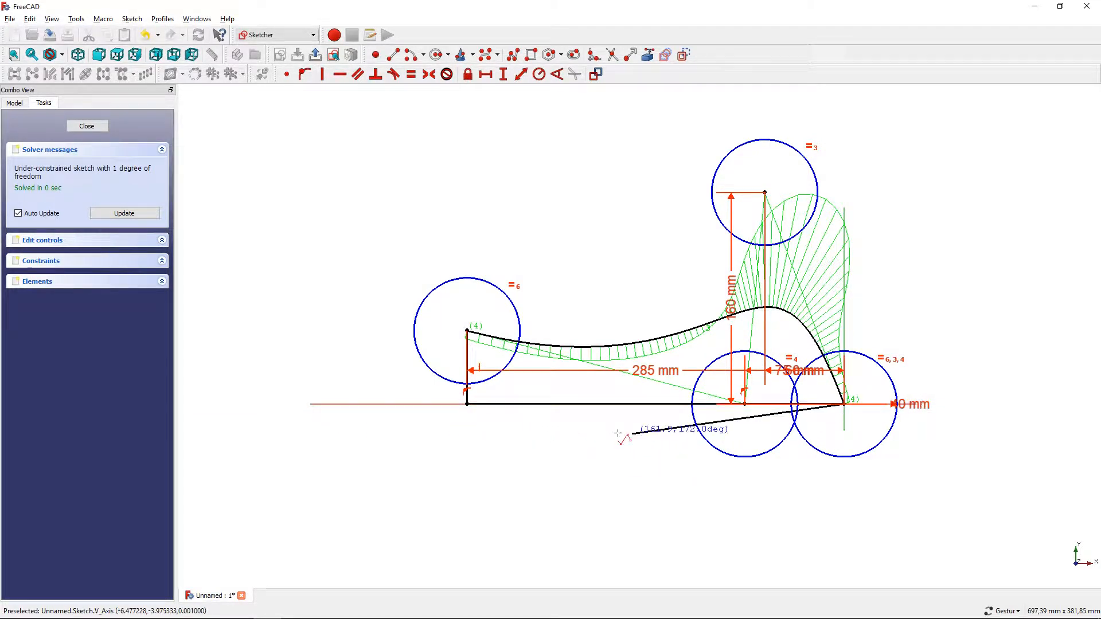
pyautogui.rightClick(601, 440)
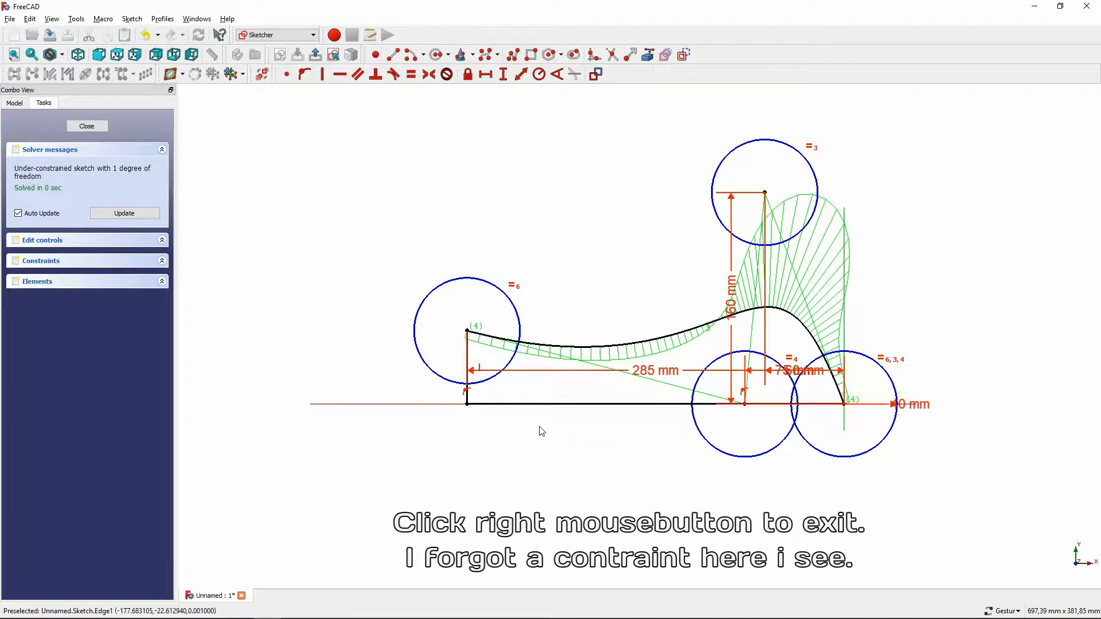
# - Constrain the short vertical line at the profile's left end to a height of 17.5 mm
pyautogui.click(467, 401)
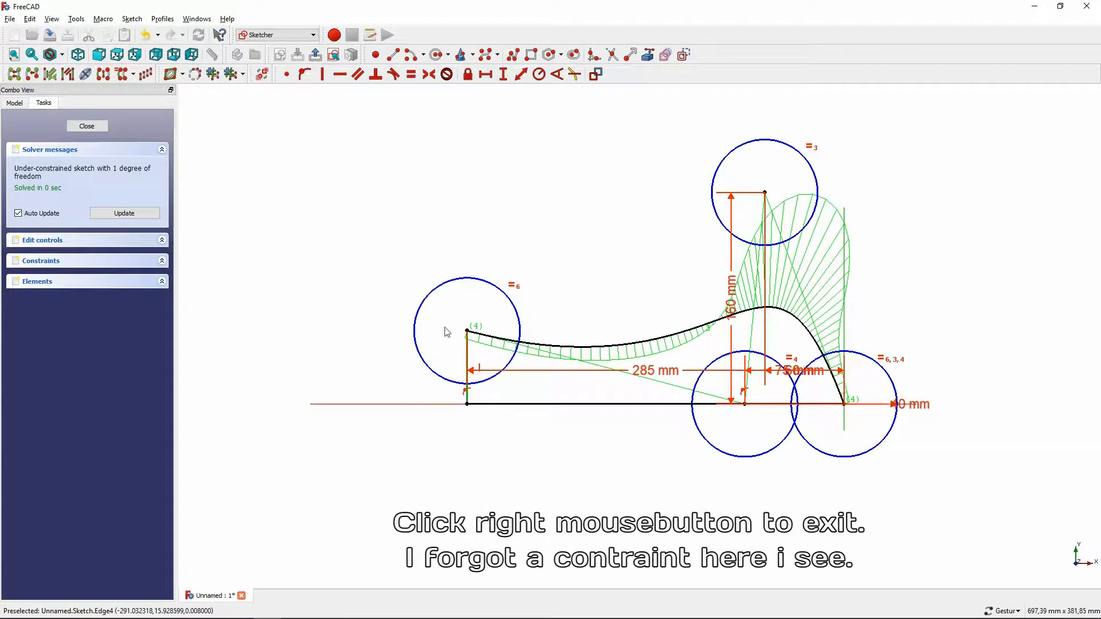
pyautogui.click(503, 74)
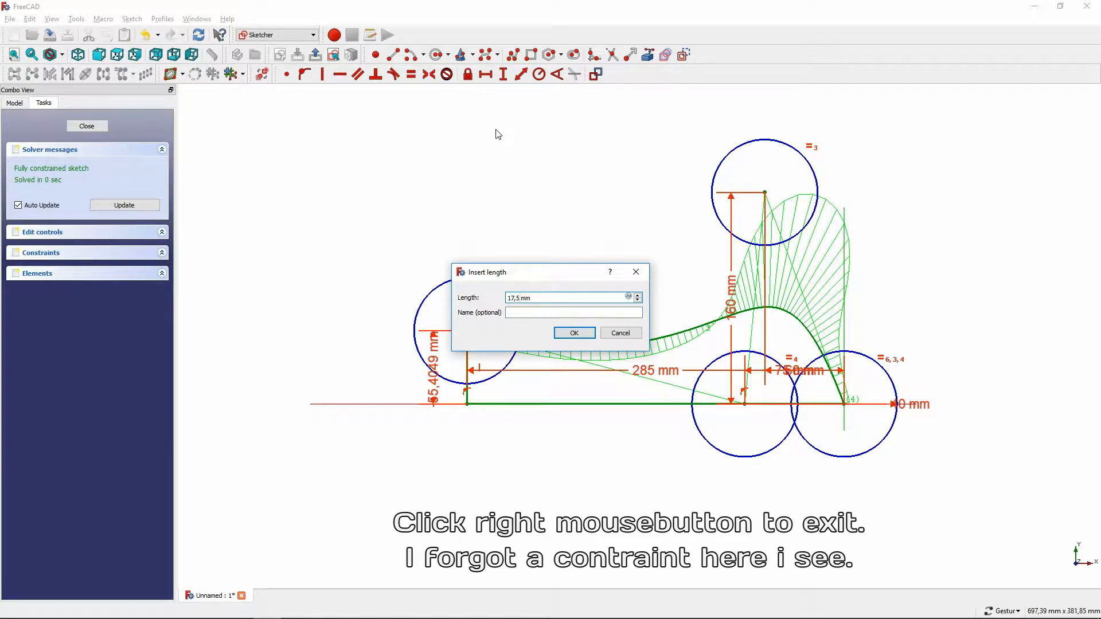
pyautogui.press('Return')
# - Move the overlapping sketch dimensions clear of the profile and close the sketch
pyautogui.moveTo(655, 370); pyautogui.dragTo(643, 482)
pyautogui.moveTo(804, 370)
pyautogui.mouseDown()
pyautogui.moveTo(841, 132)
pyautogui.moveTo(810, 114)
pyautogui.moveTo(787, 472)
pyautogui.moveTo(787, 453)
pyautogui.mouseUp()
pyautogui.moveTo(648, 484); pyautogui.dragTo(669, 515)
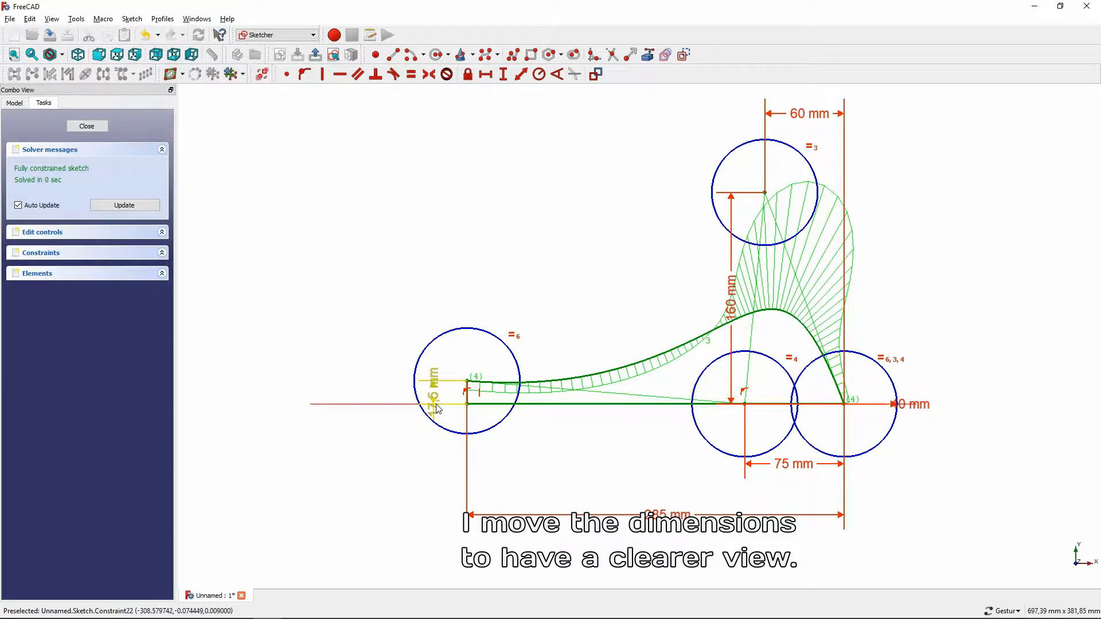
pyautogui.moveTo(437, 409); pyautogui.dragTo(451, 267)
pyautogui.moveTo(731, 307); pyautogui.dragTo(954, 310)
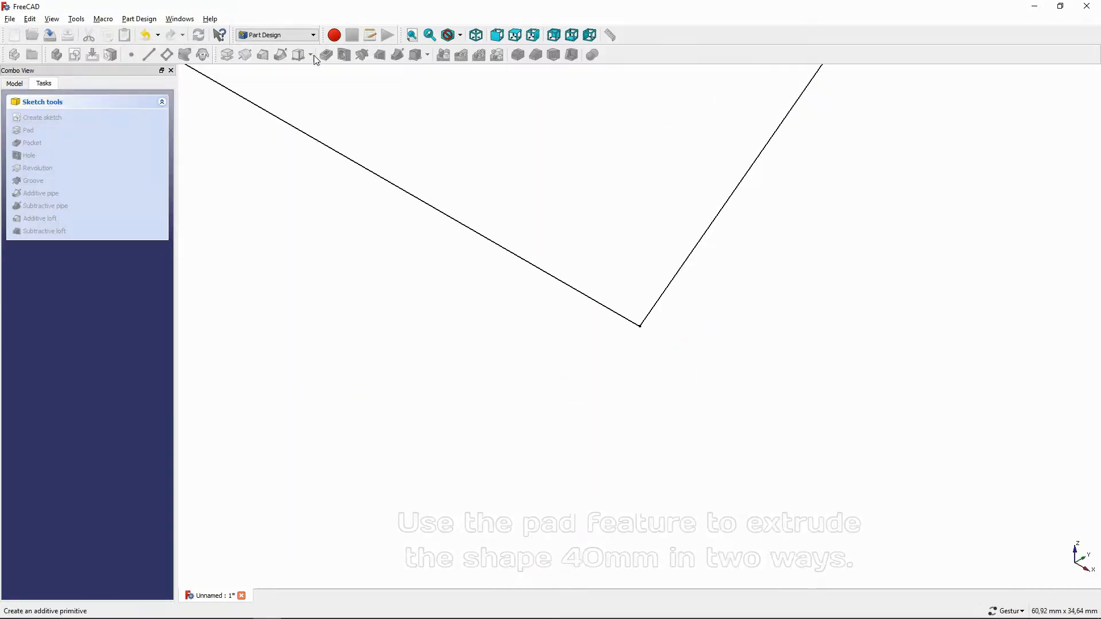
# - Pad the sketch profile 40 mm, symmetric to the sketch plane
pyautogui.scroll(-5, 357, 165)
pyautogui.moveTo(239, 167); pyautogui.dragTo(558, 386, button='right')
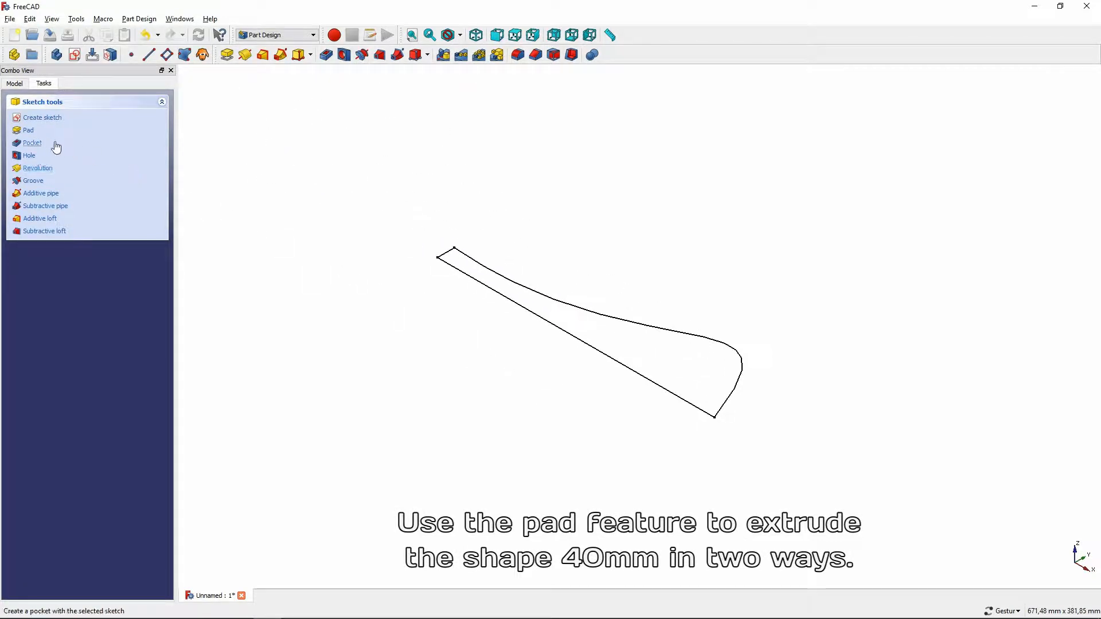
pyautogui.click(29, 132)
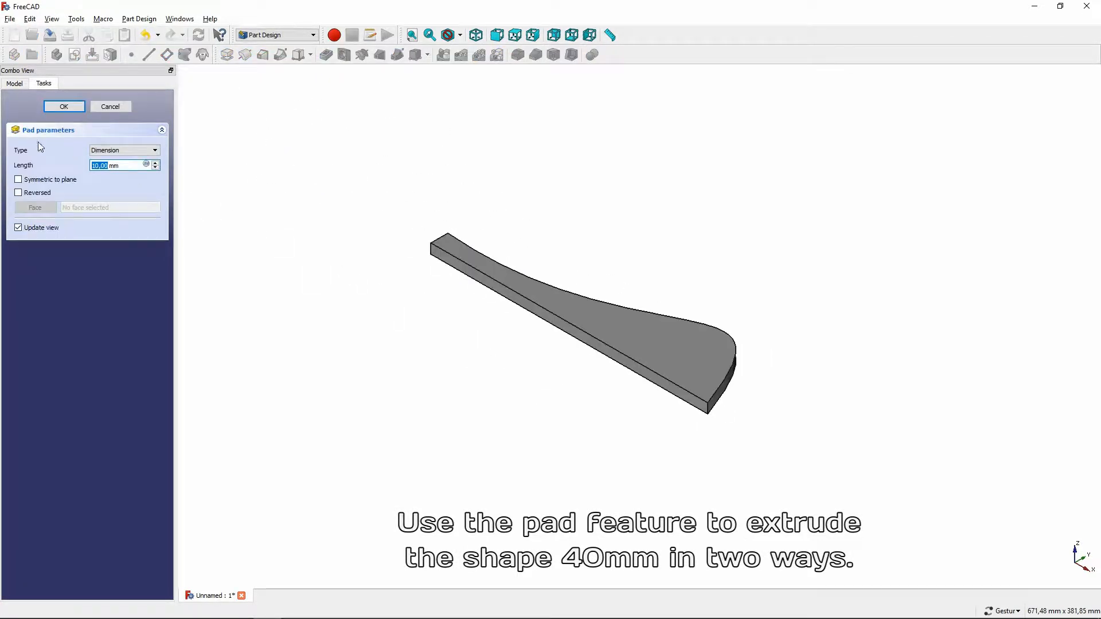
pyautogui.write('40')
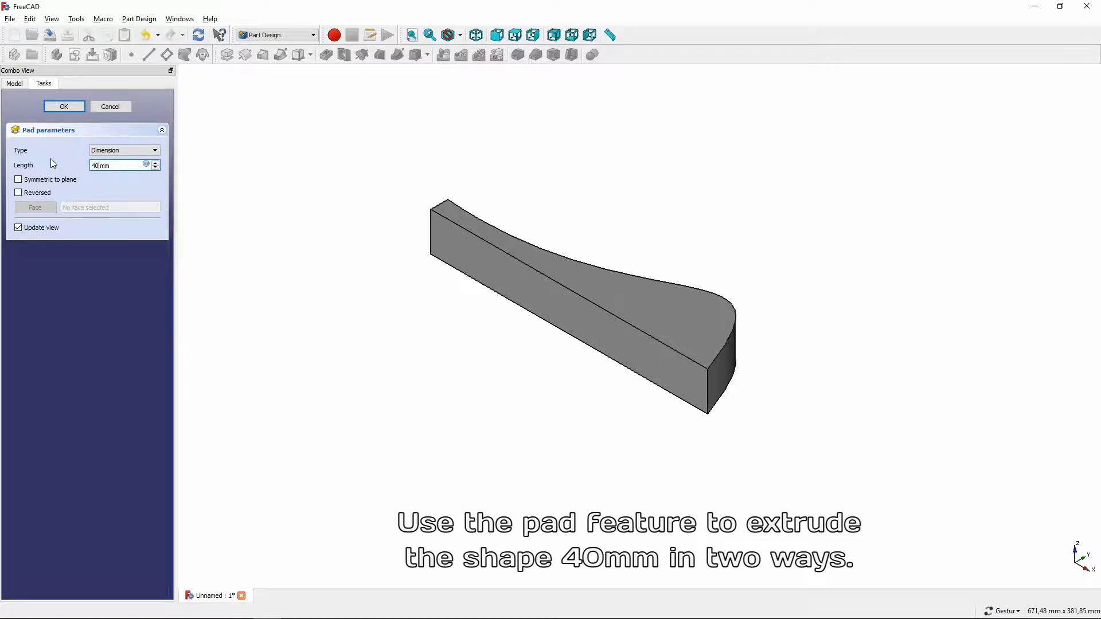
pyautogui.click(19, 180)
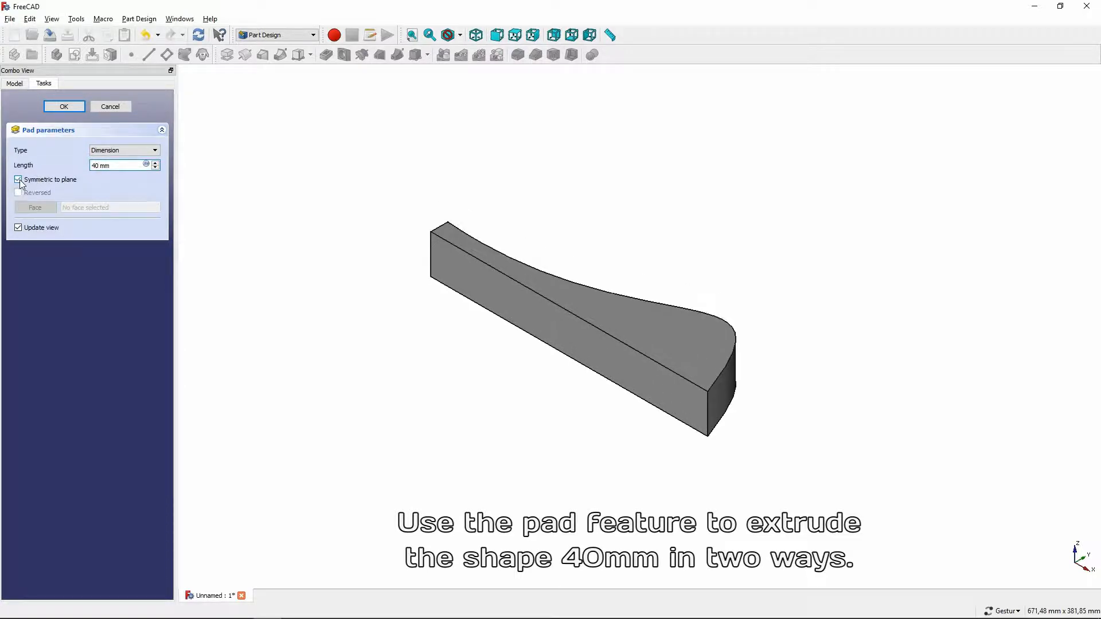
pyautogui.click(64, 107)
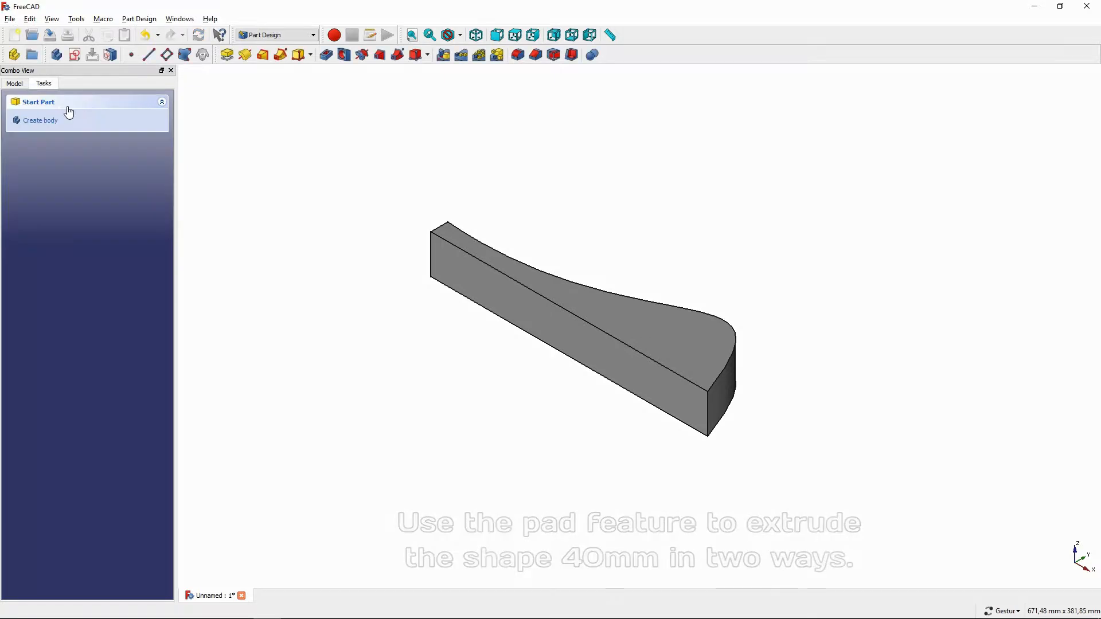
# - Mirror the pad about the horizontal sketch axis
pyautogui.click(21, 87)
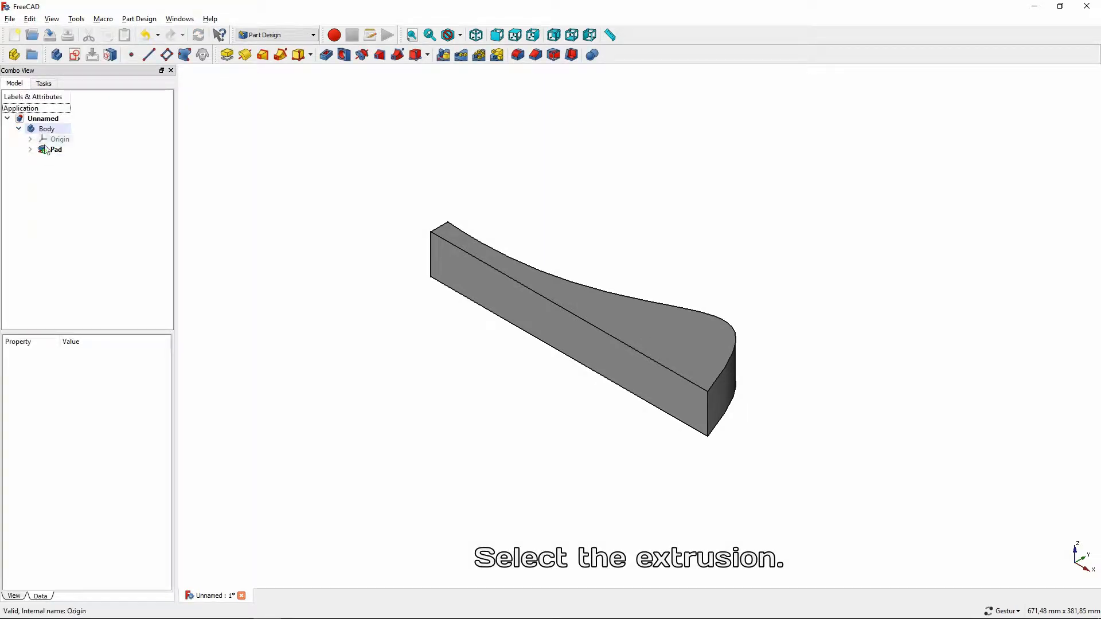
pyautogui.click(50, 149)
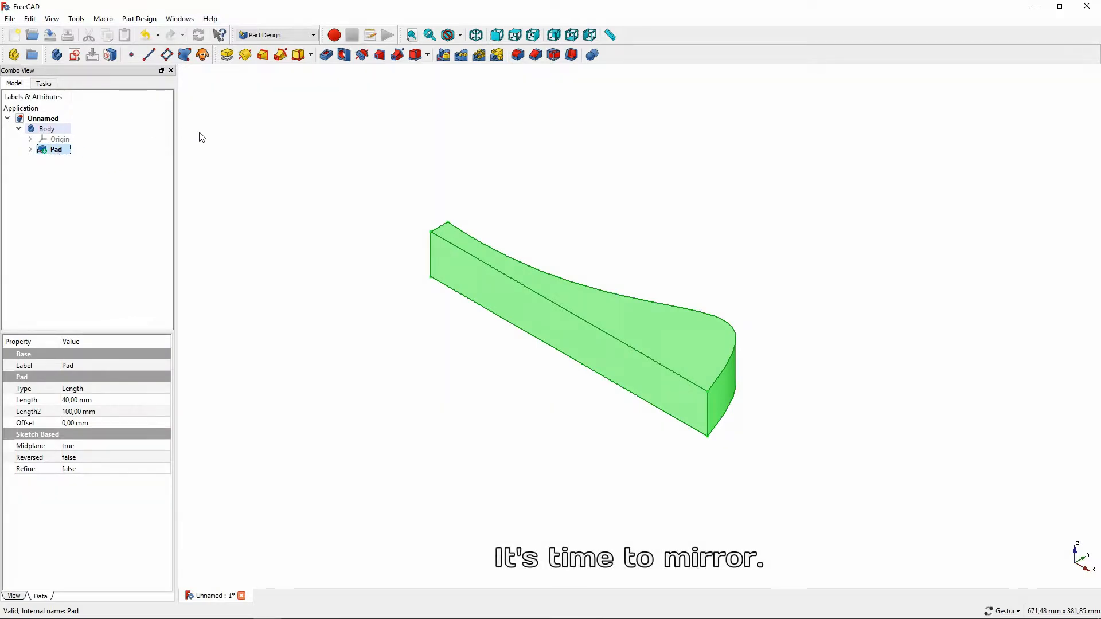
pyautogui.click(443, 56)
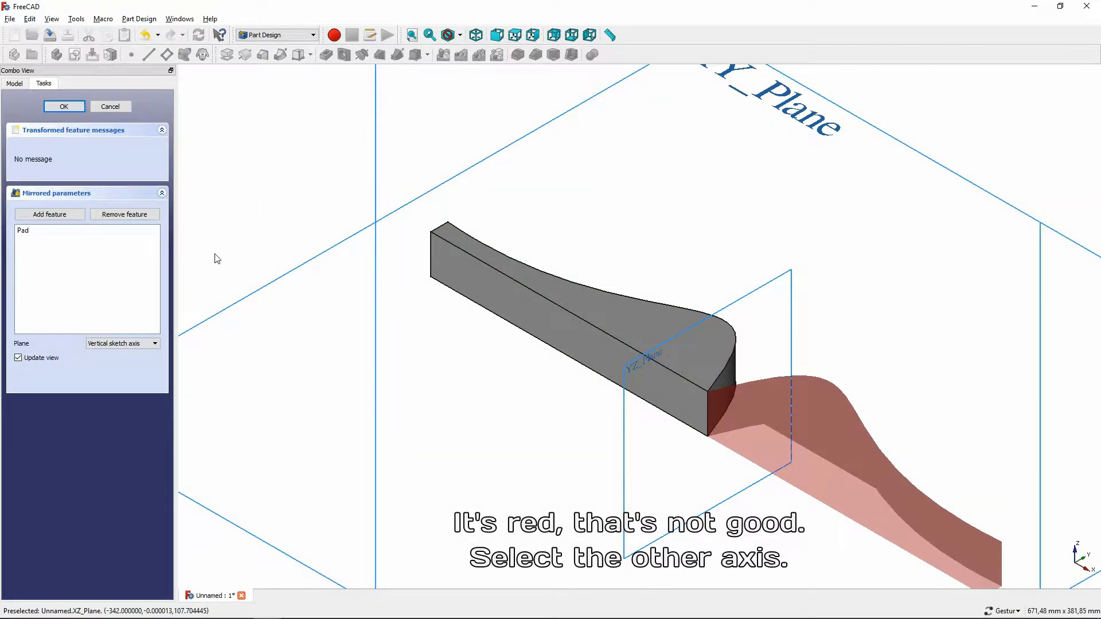
pyautogui.click(142, 344)
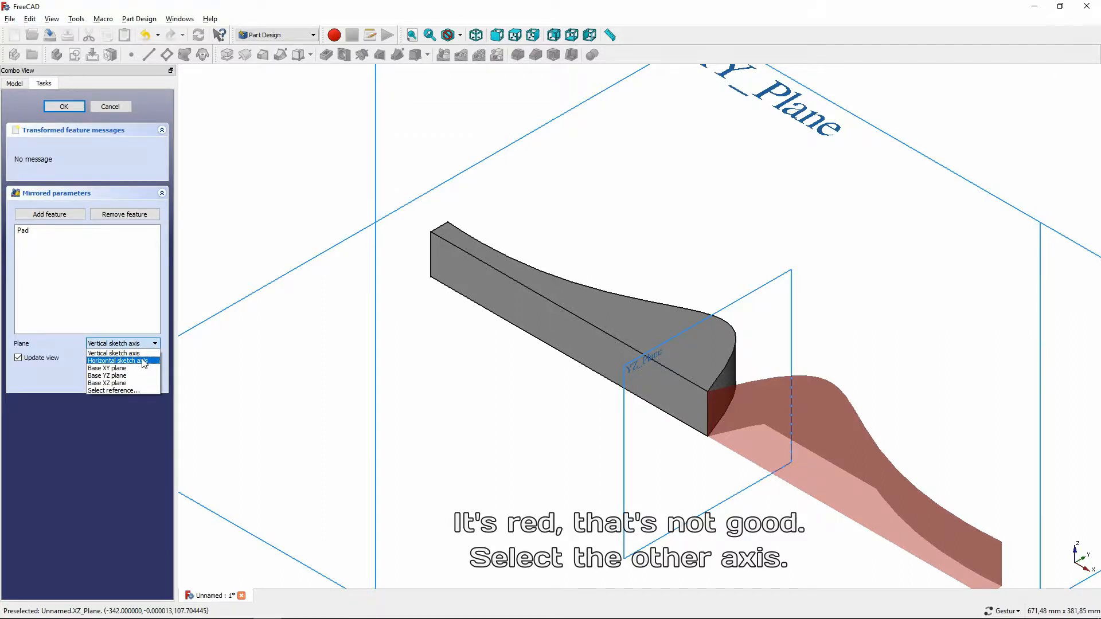
pyautogui.click(144, 361)
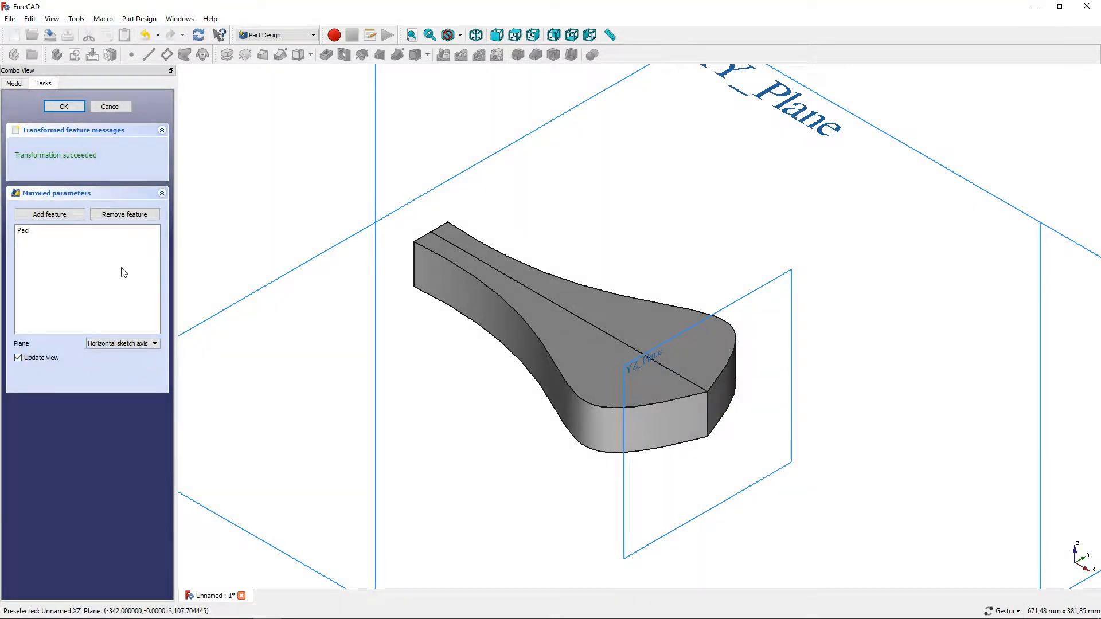
pyautogui.click(64, 106)
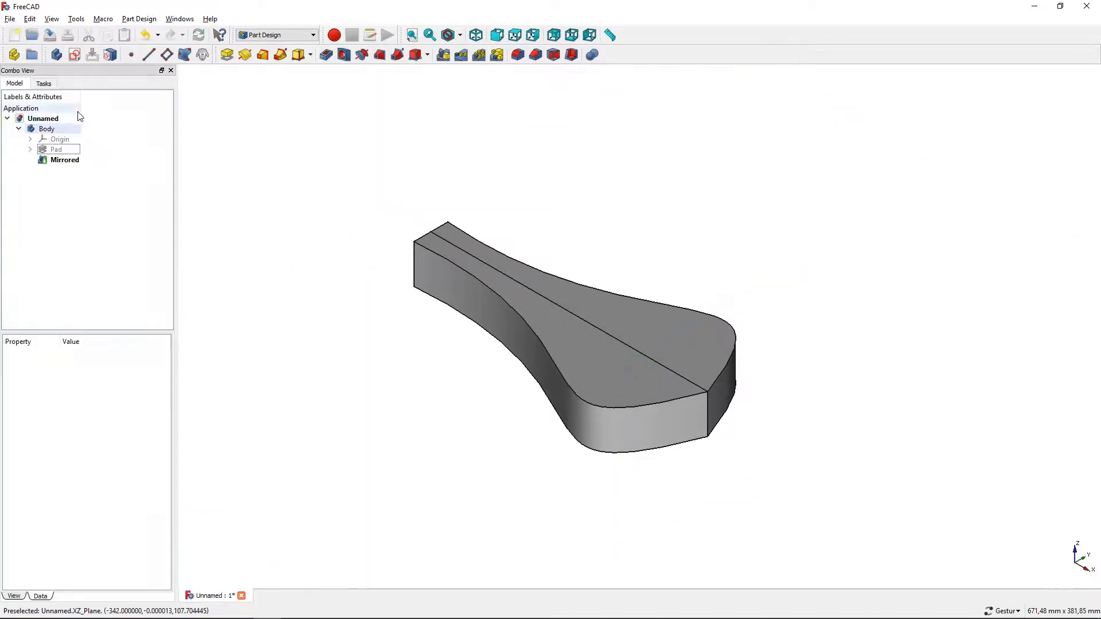
# - Fillet the sharp vertical edge at the wide end of the mirrored solid with a 50 mm radius
pyautogui.click(709, 407)
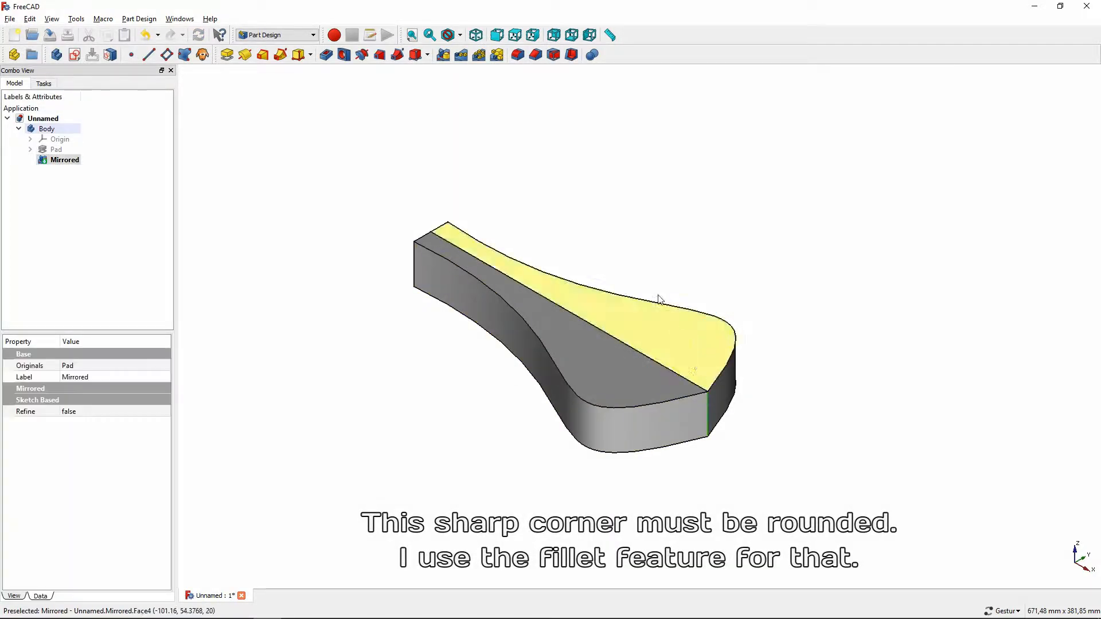
pyautogui.click(517, 55)
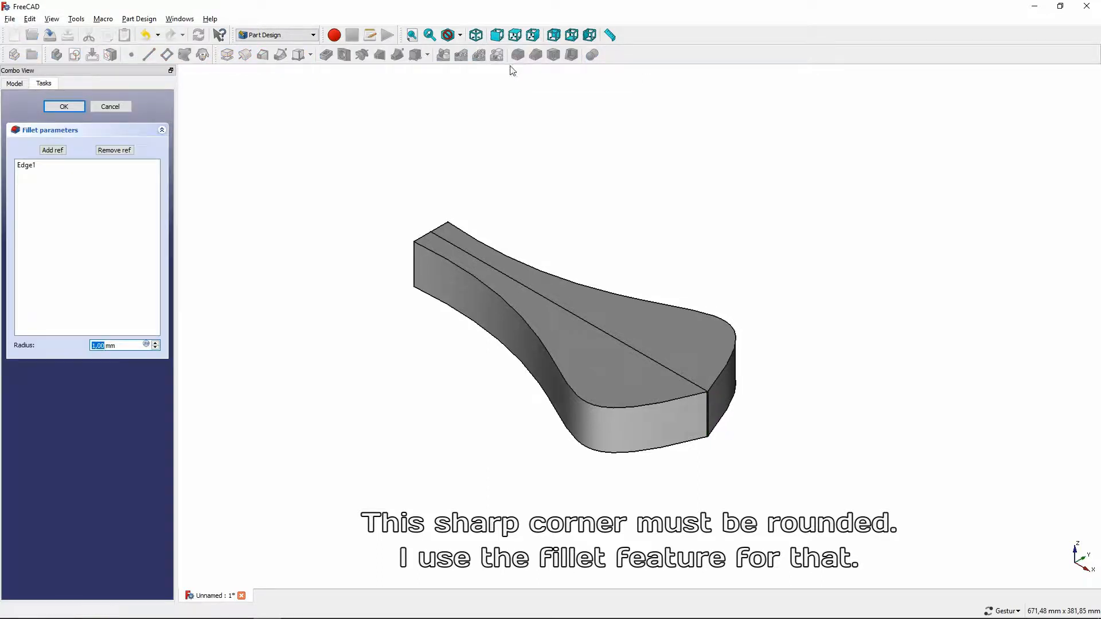
pyautogui.write('5')
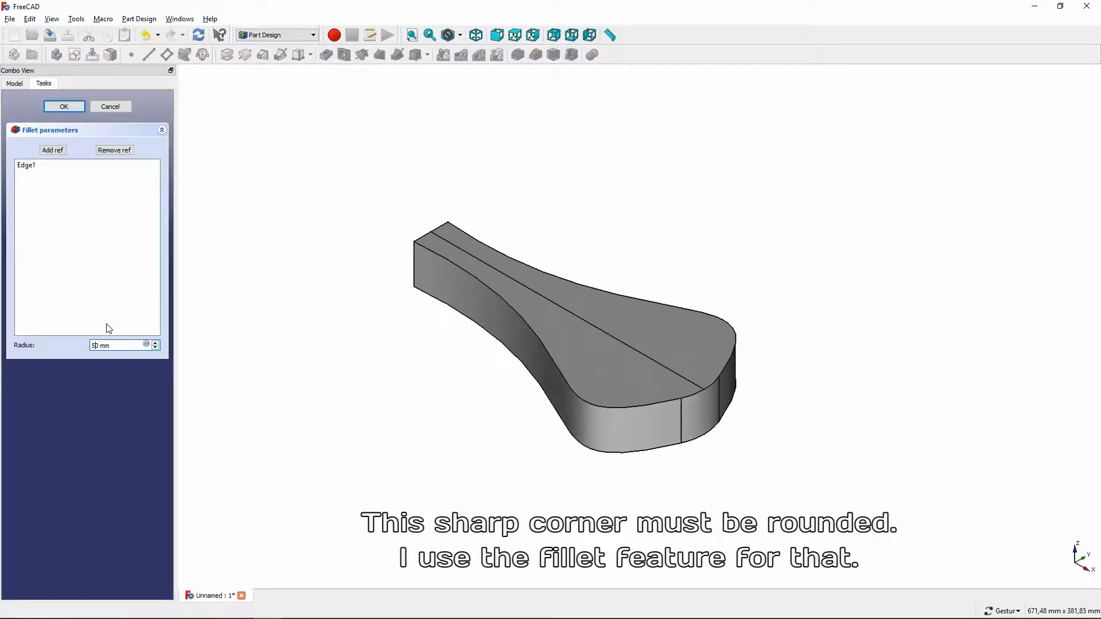
pyautogui.click(78, 109)
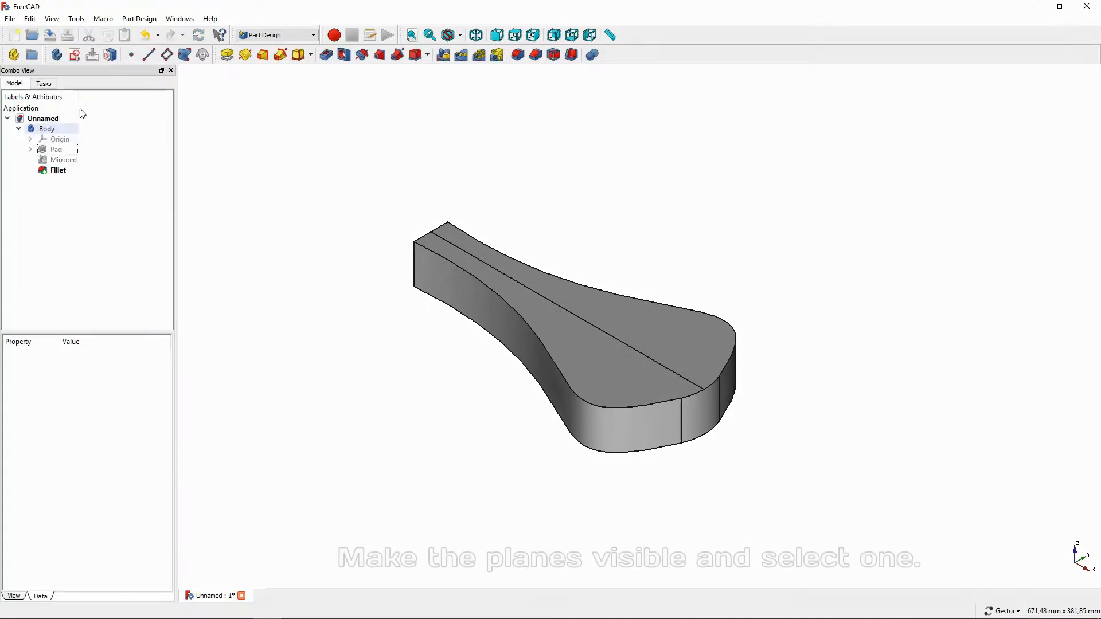
# - Show the body's origin planes and create a new sketch on the XZ plane
pyautogui.click(60, 139)
pyautogui.press('space')
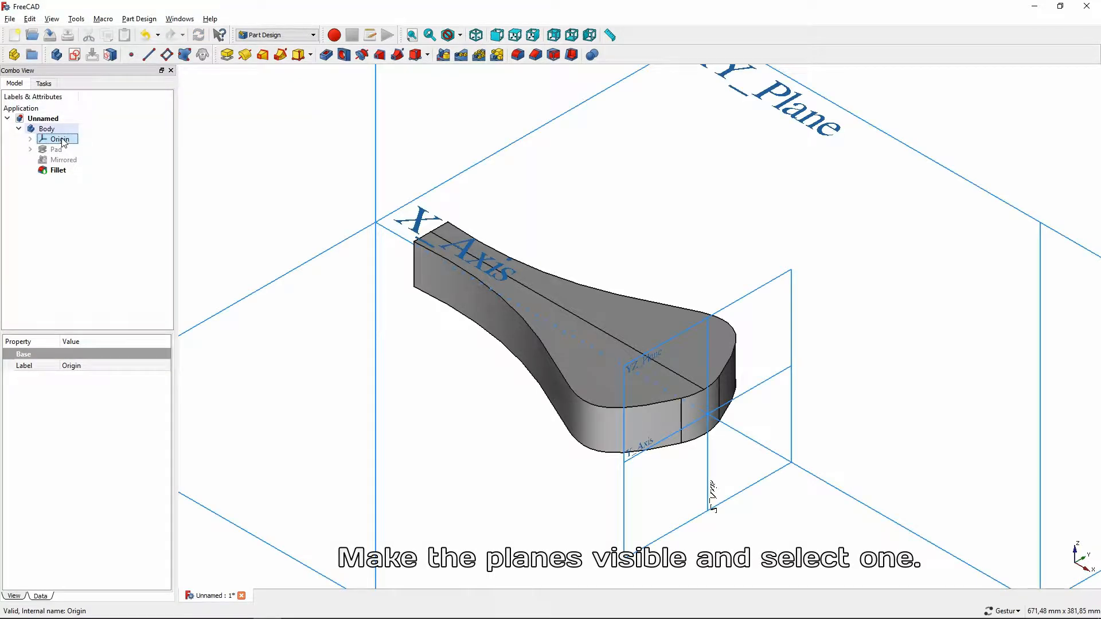
pyautogui.scroll(-4, 231, 198)
pyautogui.moveTo(251, 199); pyautogui.dragTo(310, 307, button='right')
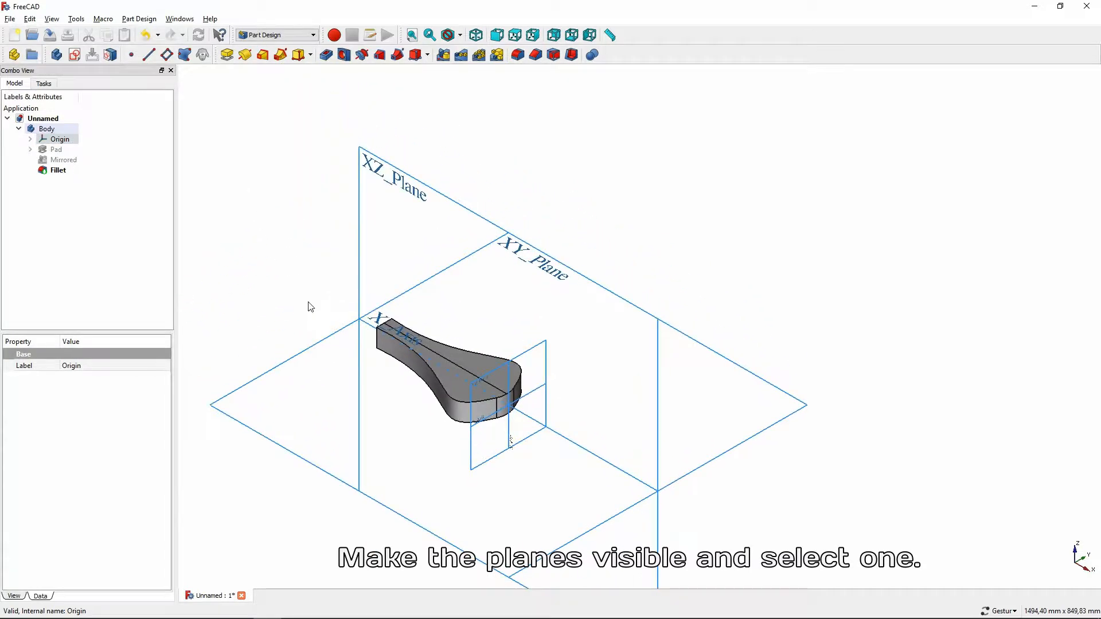
pyautogui.click(309, 299)
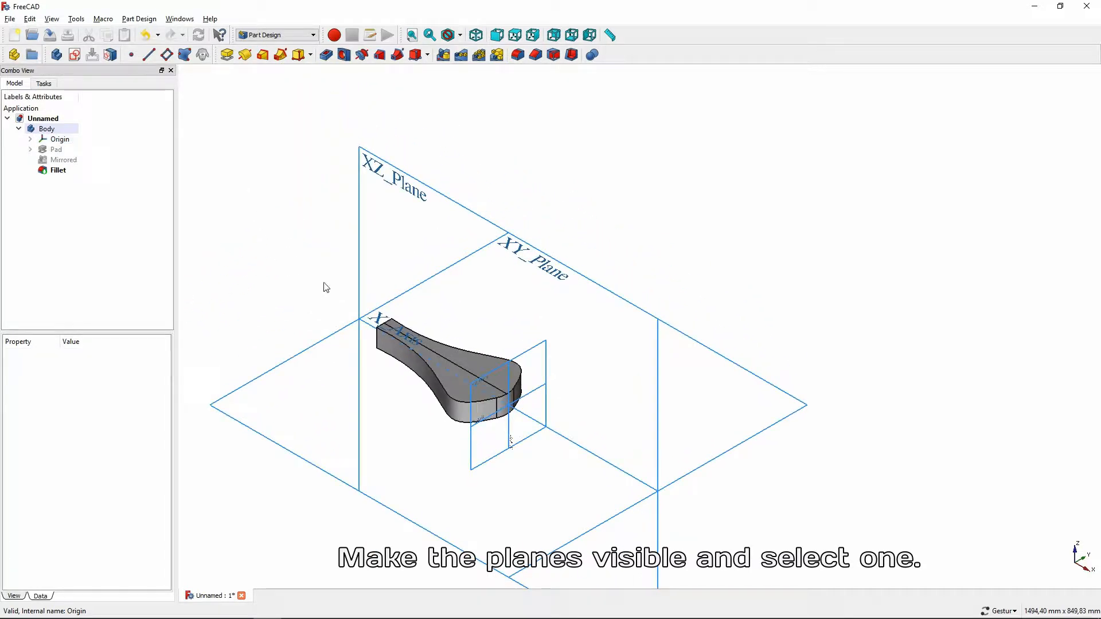
pyautogui.click(361, 239)
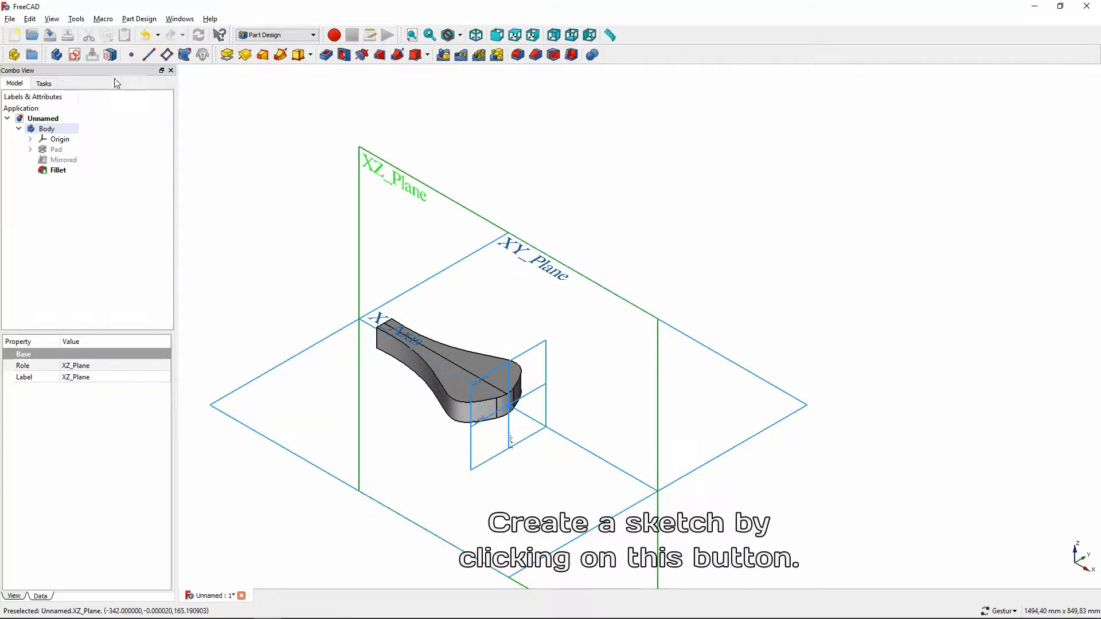
pyautogui.click(75, 57)
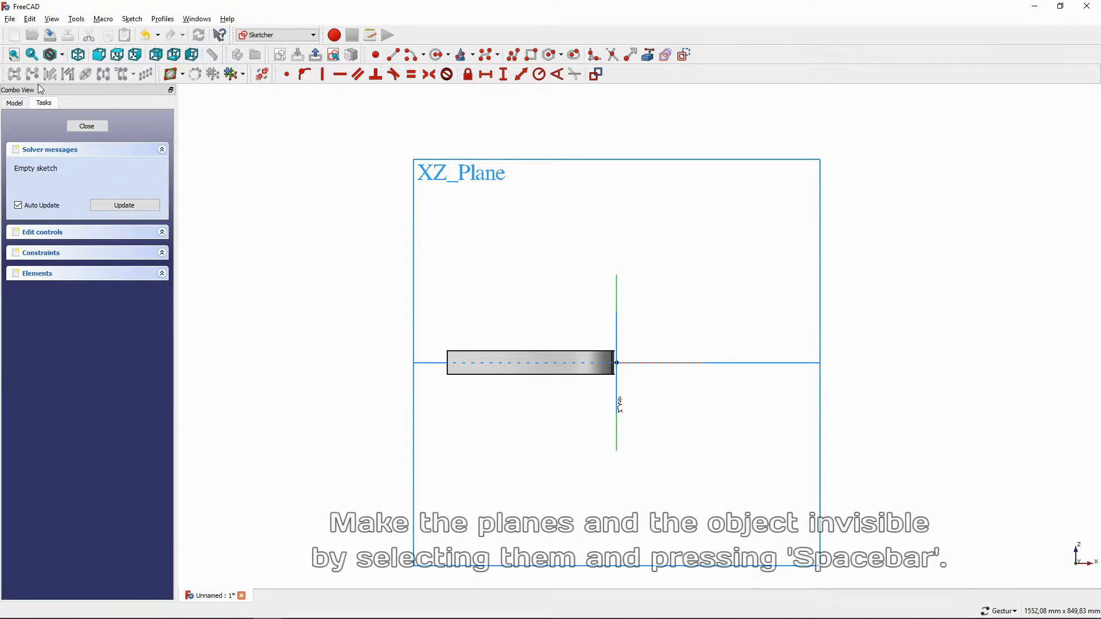
# - Hide the origin planes and the filleted solid so only the new sketch is shown
pyautogui.click(14, 102)
pyautogui.click(53, 161)
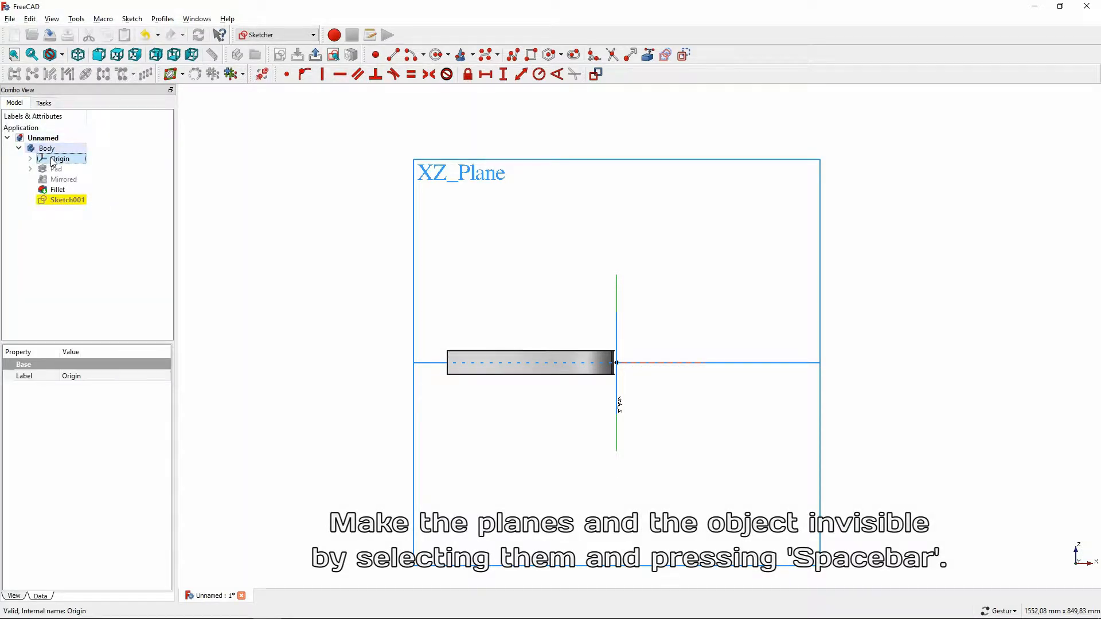
pyautogui.press('space')
pyautogui.click(65, 191)
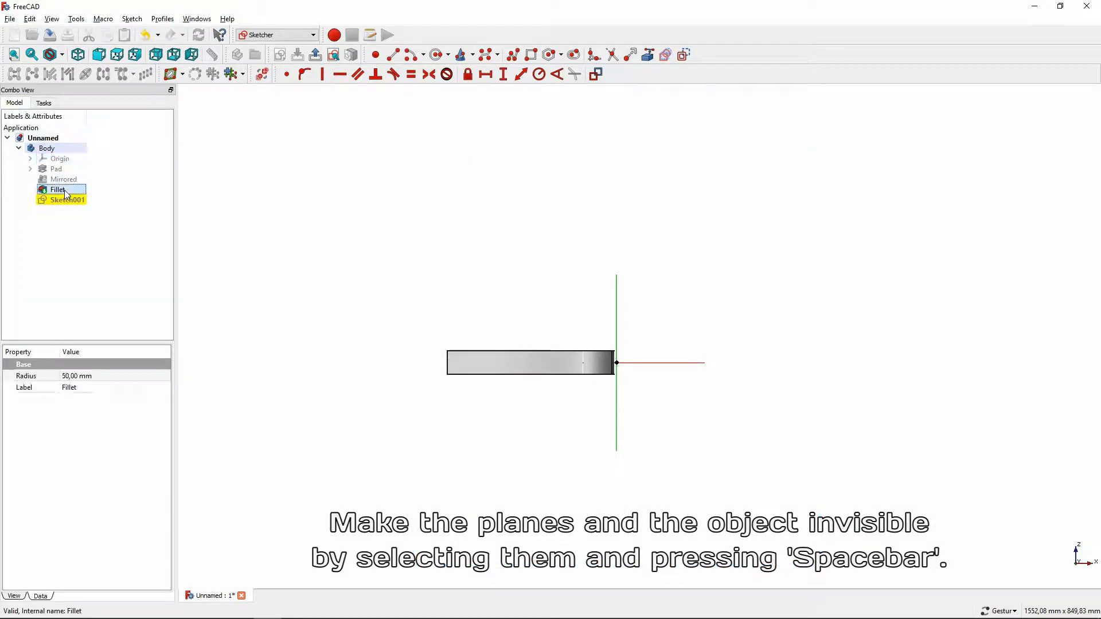
pyautogui.press('space')
pyautogui.click(75, 225)
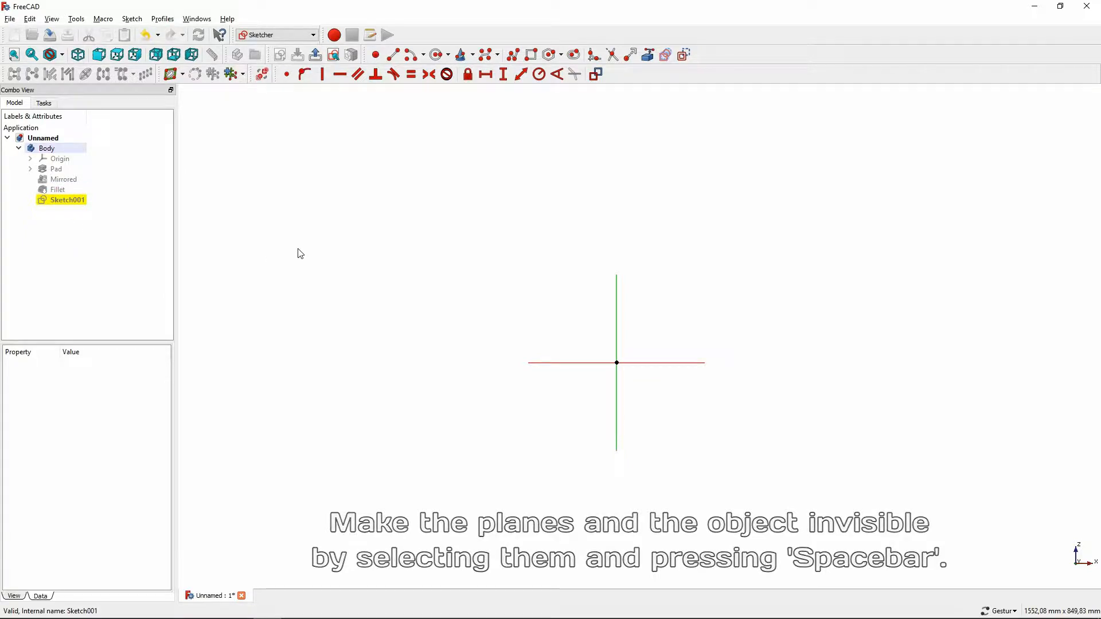
# - Draw an arched three-point B-spline leftward from the origin and constrain its left end onto the horizontal axis
pyautogui.click(486, 55)
pyautogui.scroll(2, 564, 267)
pyautogui.click(642, 410)
pyautogui.click(449, 245)
pyautogui.click(239, 413)
pyautogui.rightClick(240, 413)
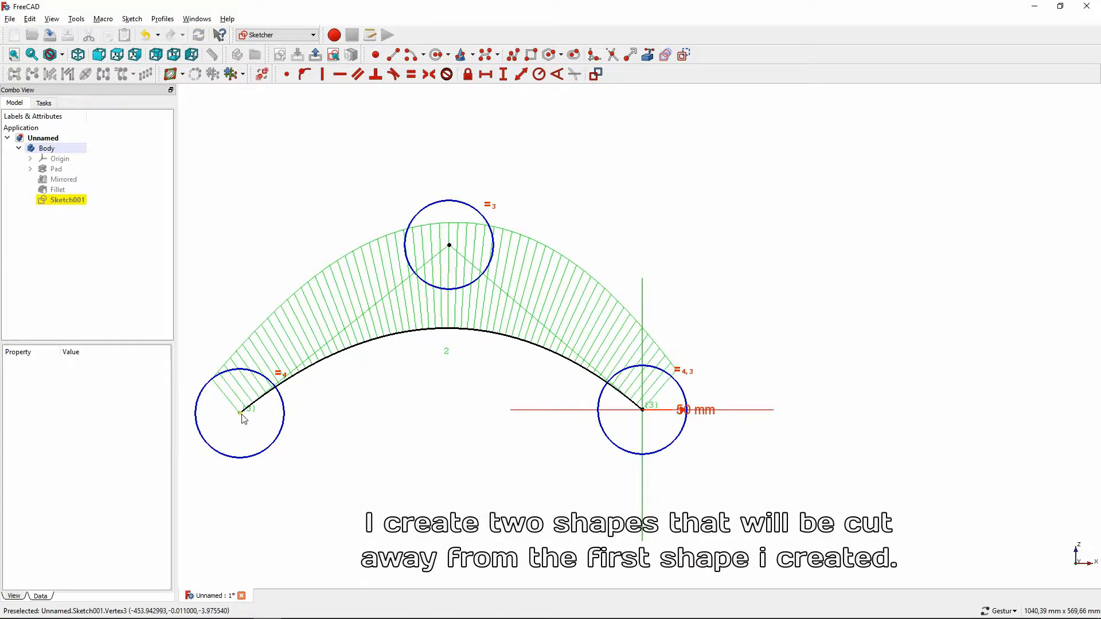
pyautogui.click(241, 414)
pyautogui.click(525, 410)
pyautogui.click(304, 74)
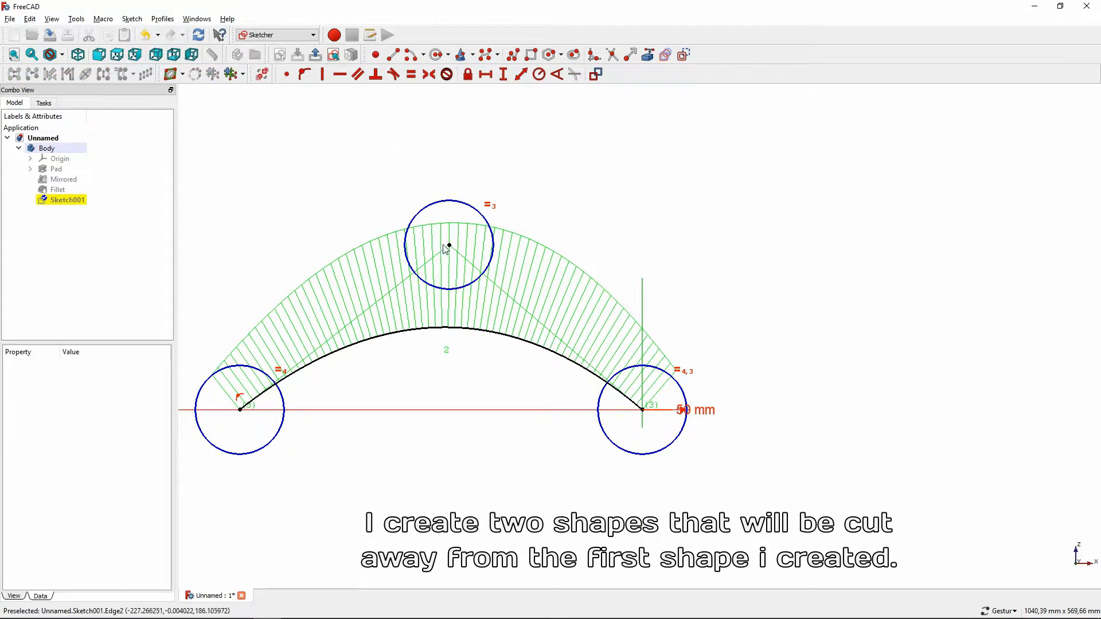
# - Constrain the spline's middle control point 90 mm horizontally and 35 mm vertically from the origin
pyautogui.click(449, 246)
pyautogui.click(643, 307)
pyautogui.click(486, 75)
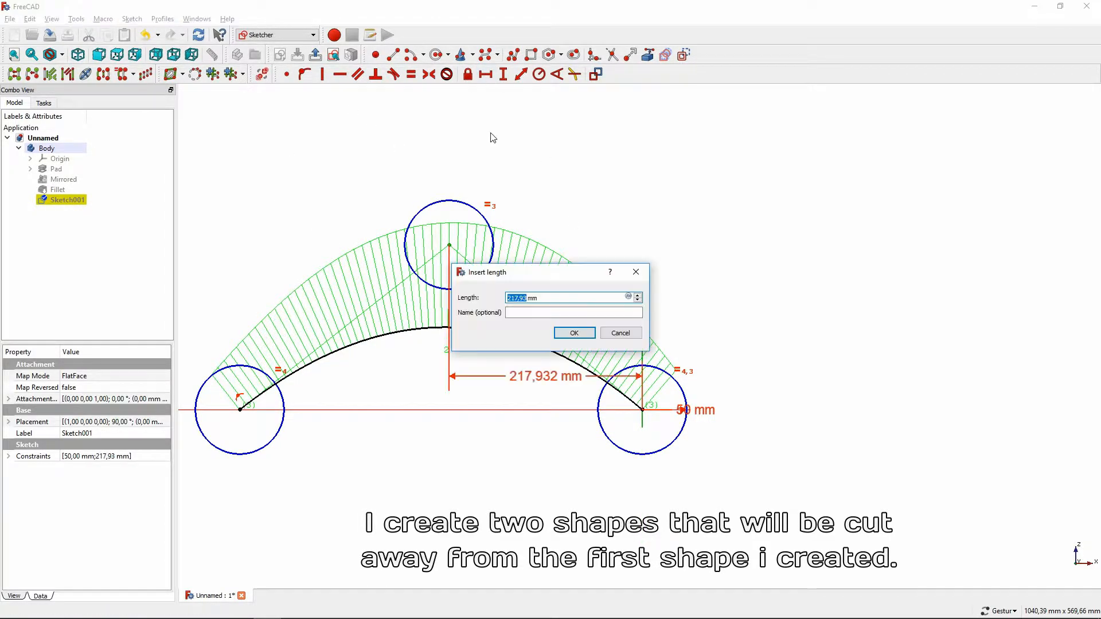
pyautogui.write('90')
pyautogui.press('Return')
pyautogui.click(563, 245)
pyautogui.click(513, 411)
pyautogui.click(502, 75)
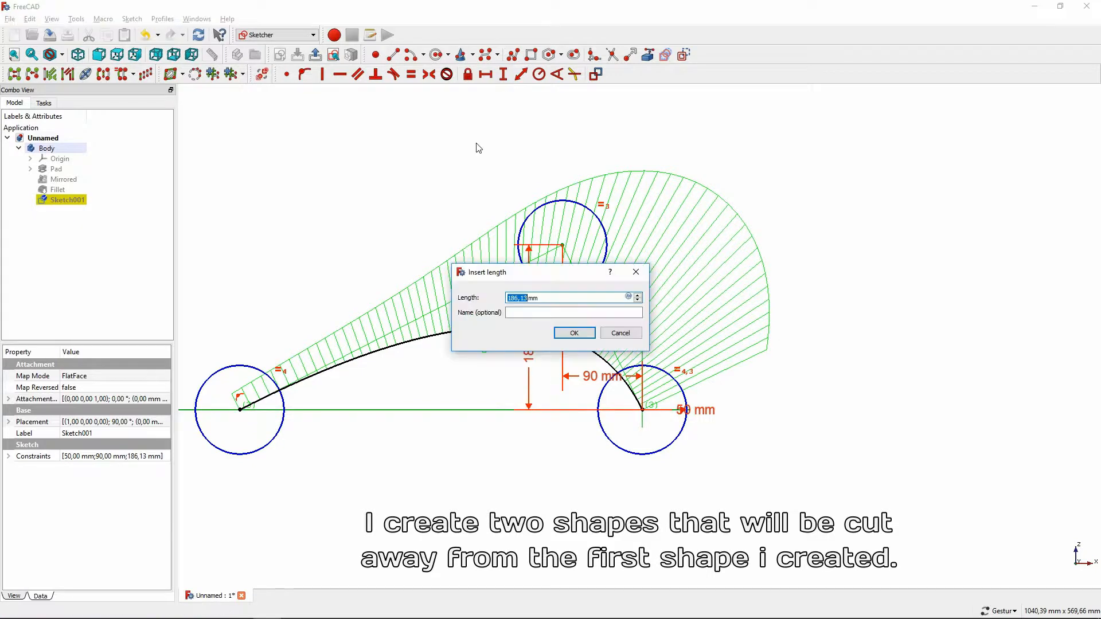
pyautogui.write('35')
pyautogui.press('Return')
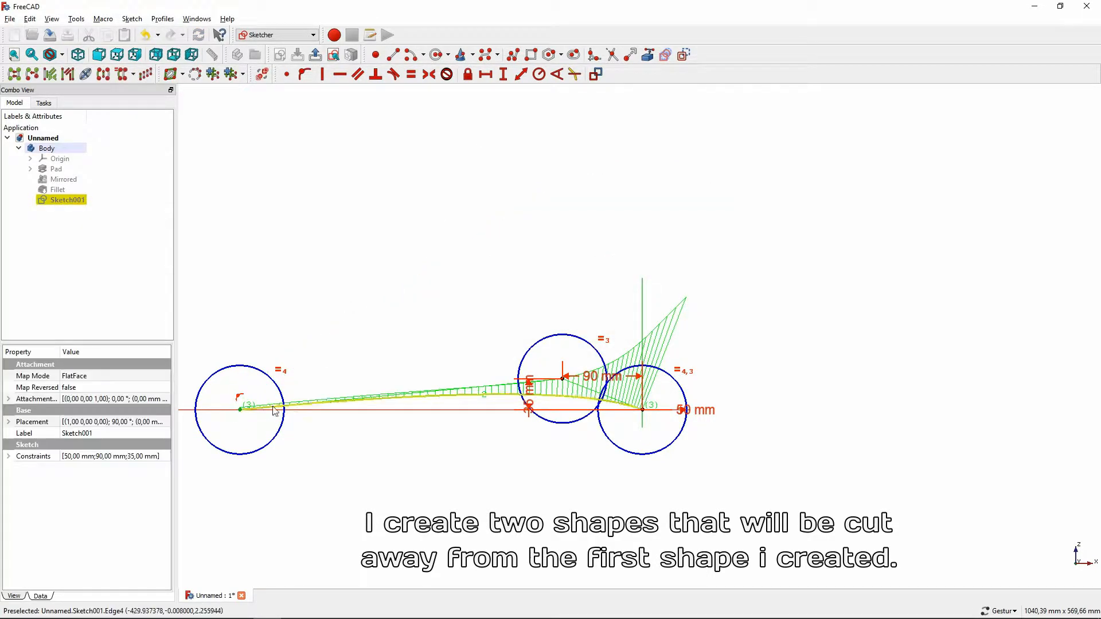
# - Constrain the spline's left end to a horizontal distance of 285 mm from the origin
pyautogui.click(636, 294)
pyautogui.click(485, 74)
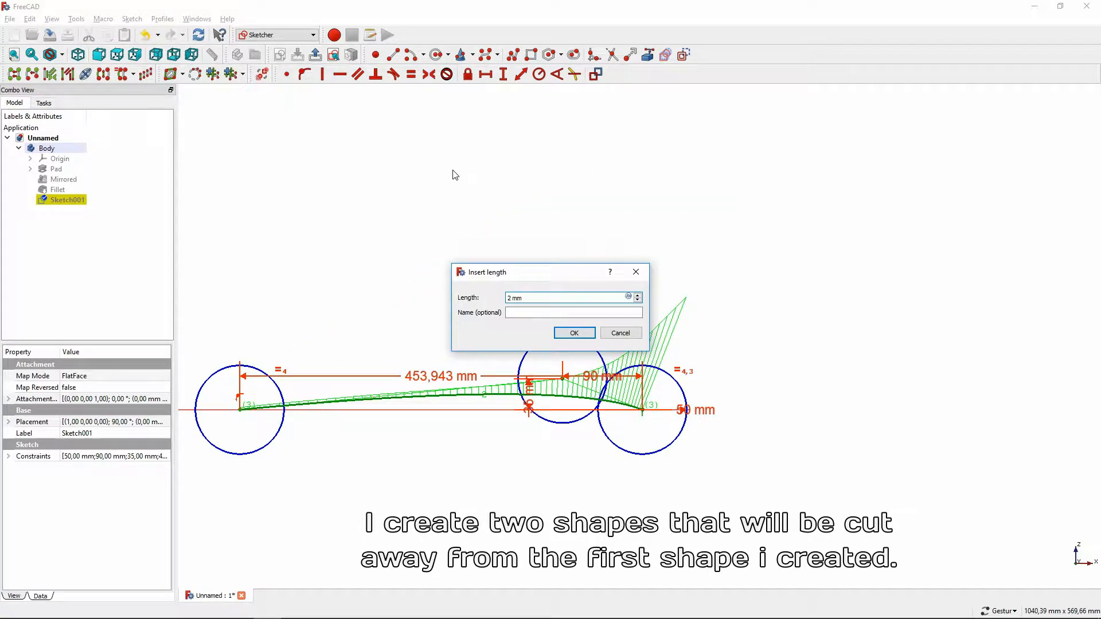
pyautogui.write('285')
pyautogui.press('Return')
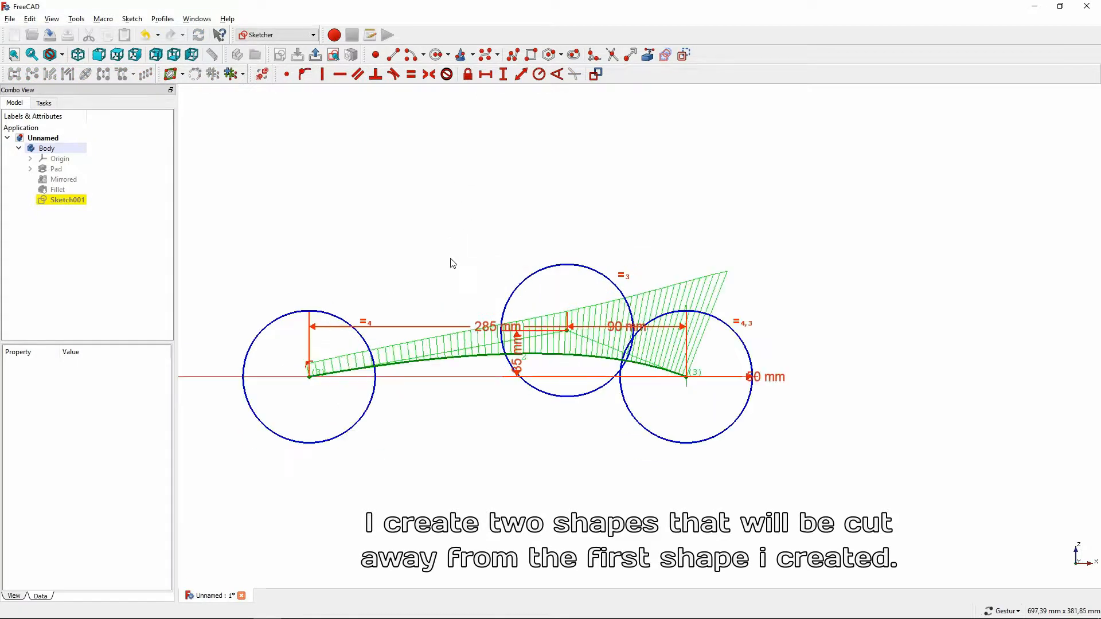
# - Close the shape above the spline with a polyline of two vertical sides and a horizontal top edge between its endpoints
pyautogui.click(512, 57)
pyautogui.click(310, 376)
pyautogui.click(310, 296)
pyautogui.click(687, 296)
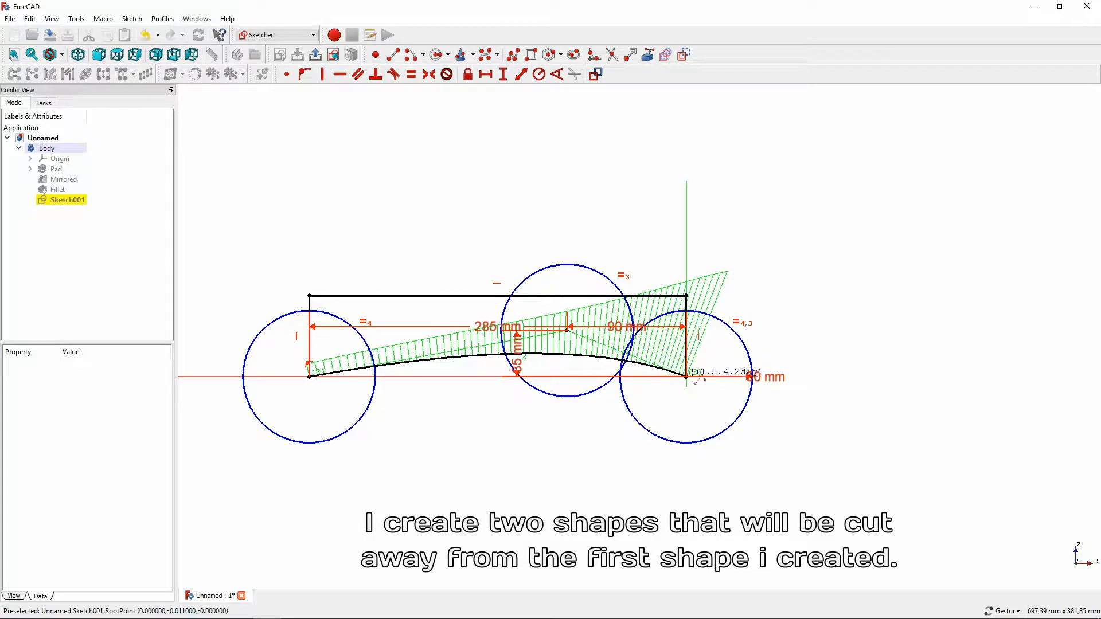
pyautogui.scroll(2, 698, 298)
pyautogui.moveTo(683, 294); pyautogui.dragTo(693, 280)
pyautogui.scroll(-2, 699, 283)
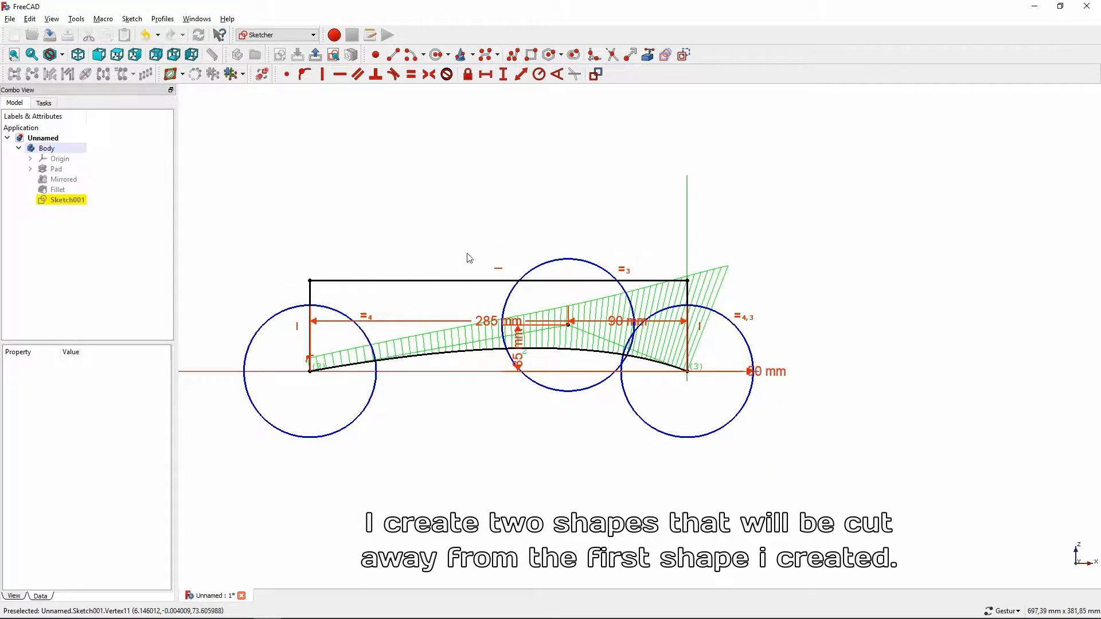
# - Constrain the upper shape's left vertical side to a height of 30 mm
pyautogui.click(310, 298)
pyautogui.click(503, 75)
pyautogui.write('30')
pyautogui.press('Return')
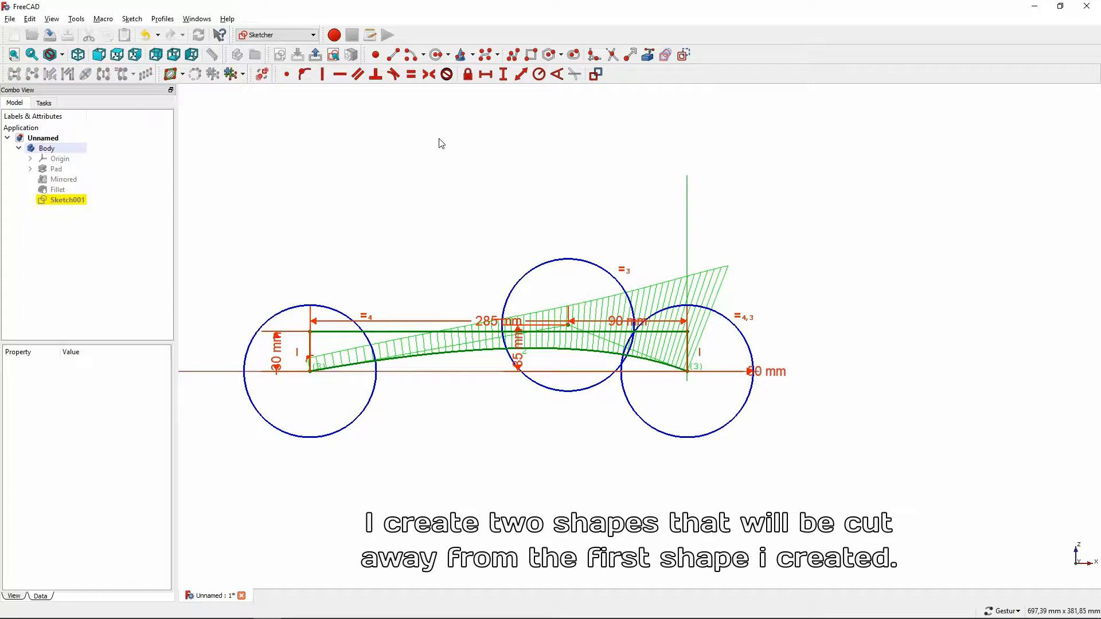
# - Draw a second three-point B-spline below the first, with its middle control point on the horizontal axis
pyautogui.click(486, 54)
pyautogui.click(688, 412)
pyautogui.click(456, 372)
pyautogui.click(310, 413)
pyautogui.rightClick(310, 414)
pyautogui.rightClick(311, 413)
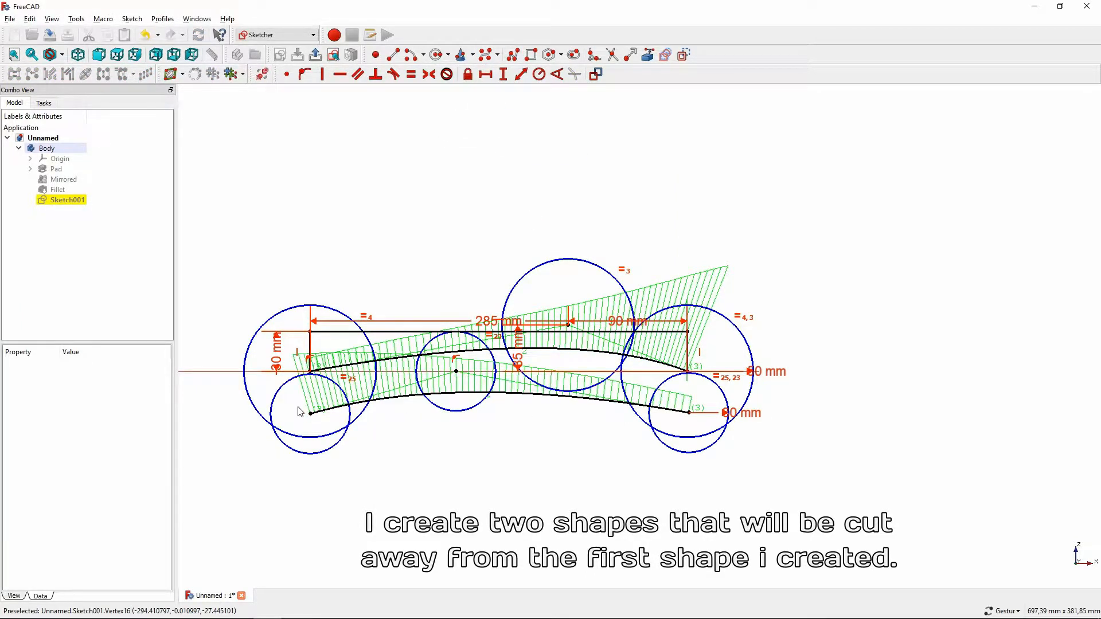
# - Align the lower spline's left end vertically with the upper spline's left end, level both lower ends, and fix the right end on the vertical axis
pyautogui.click(310, 413)
pyautogui.click(323, 74)
pyautogui.click(310, 413)
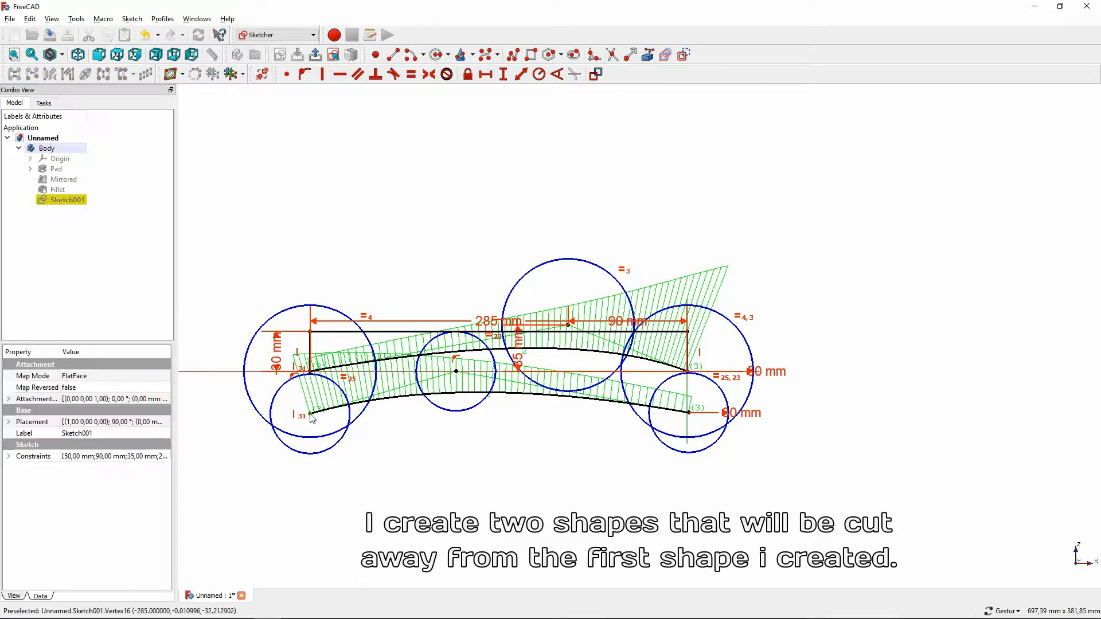
pyautogui.click(340, 74)
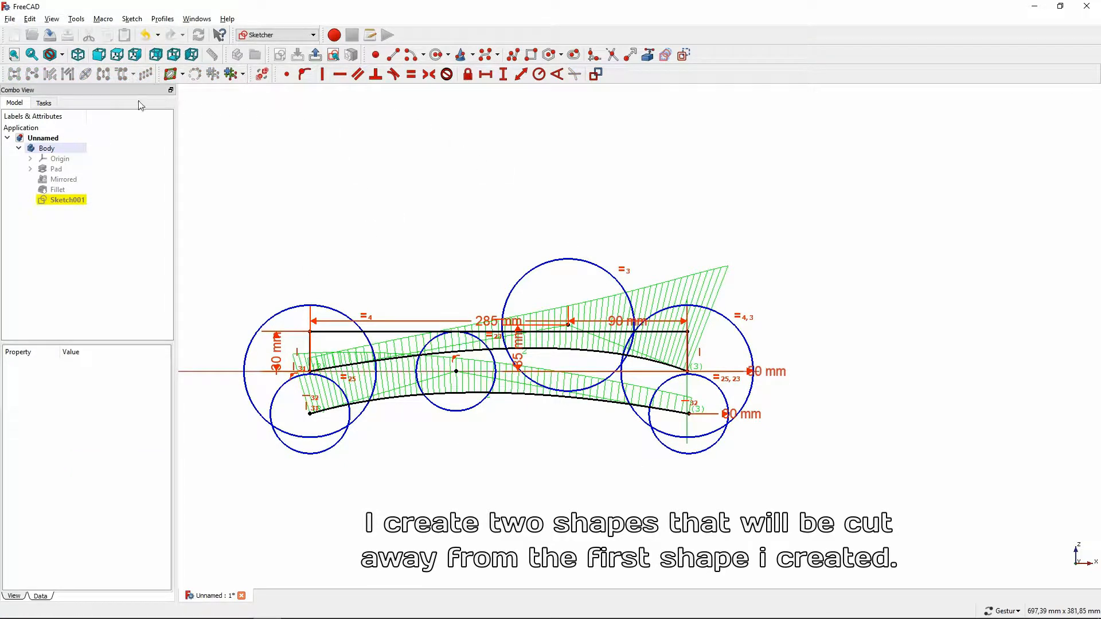
pyautogui.click(50, 104)
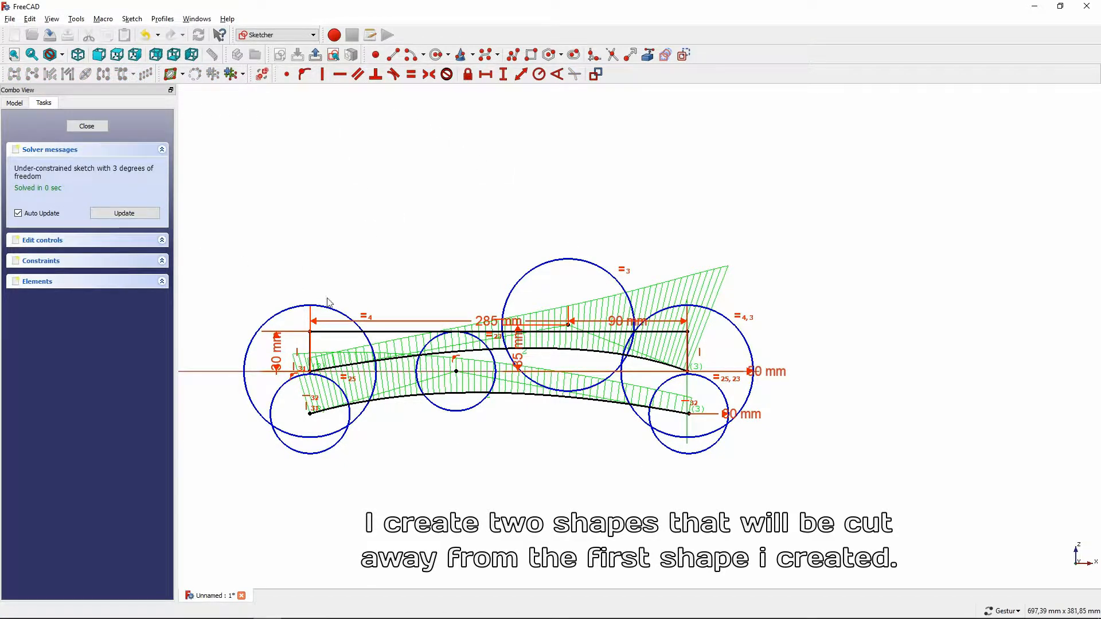
pyautogui.scroll(6, 691, 415)
pyautogui.scroll(-7, 574, 442)
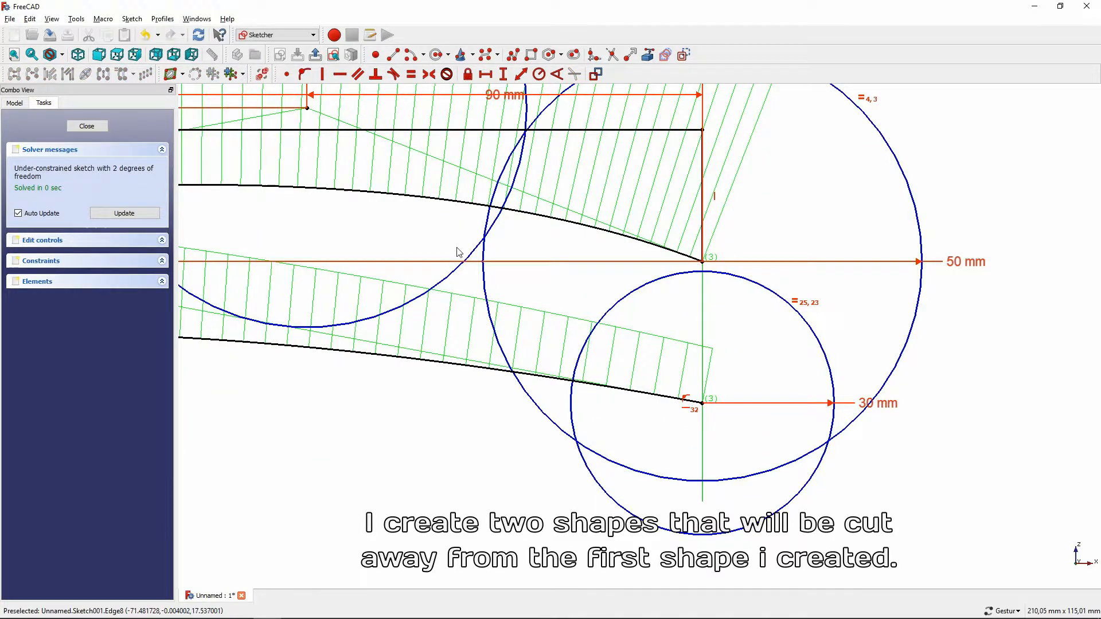
# - Constrain the lower spline's right end 20 mm below the origin and move that dimension clear of the profile
pyautogui.click(633, 432)
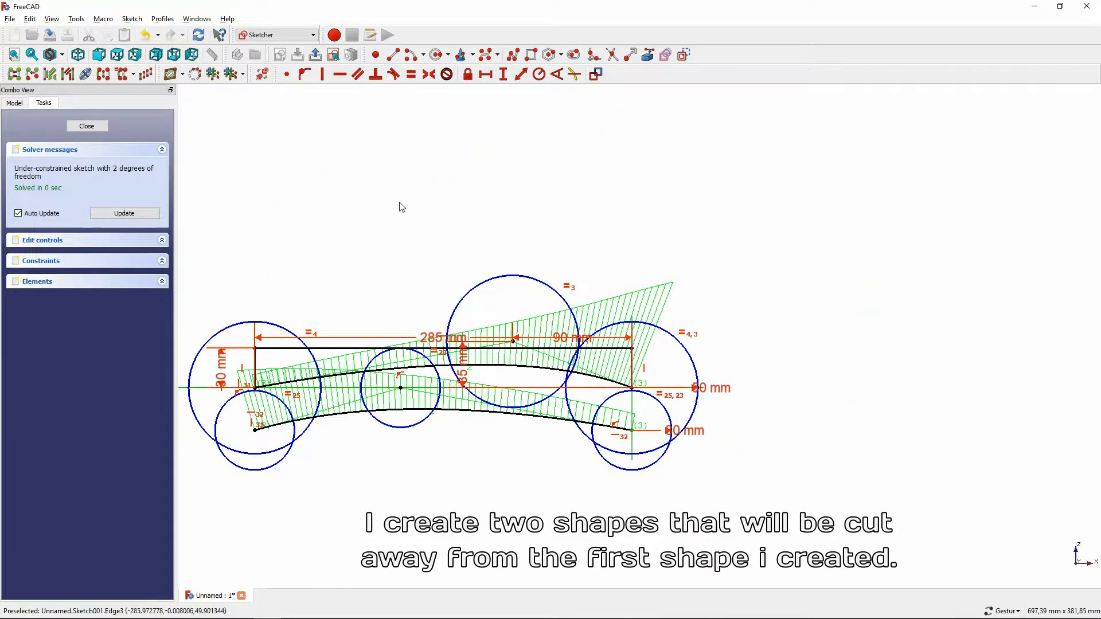
pyautogui.click(503, 74)
pyautogui.write('20')
pyautogui.press('Return')
pyautogui.moveTo(596, 413); pyautogui.dragTo(737, 497)
pyautogui.moveTo(506, 484); pyautogui.dragTo(592, 487, button='right')
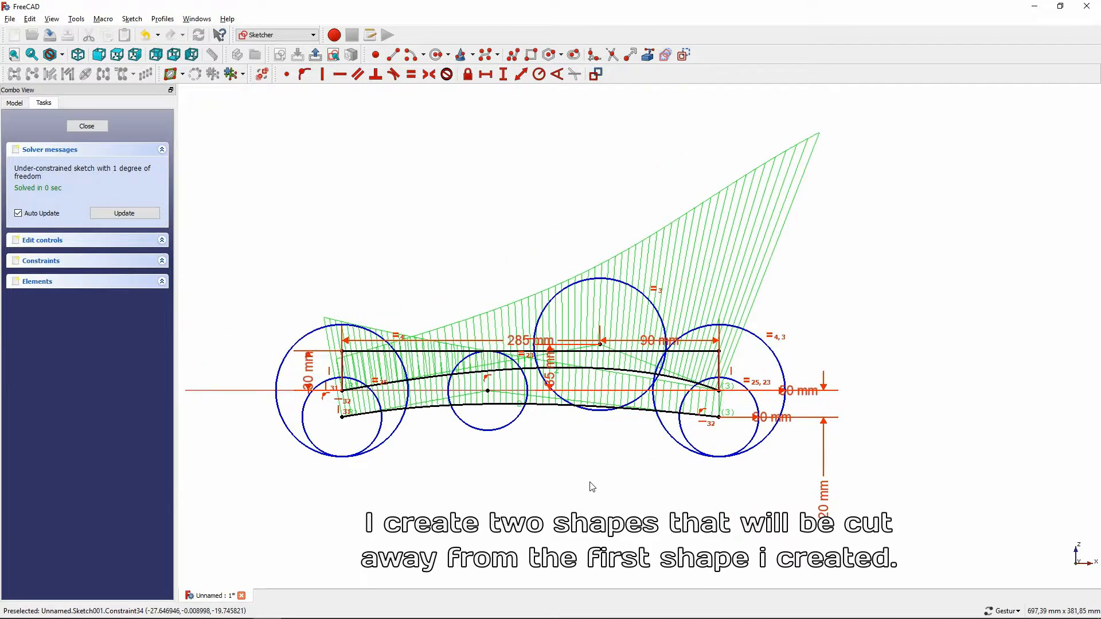
# - Constrain the lower spline's middle control point to a horizontal distance of 150 mm from the origin
pyautogui.scroll(3, 535, 469)
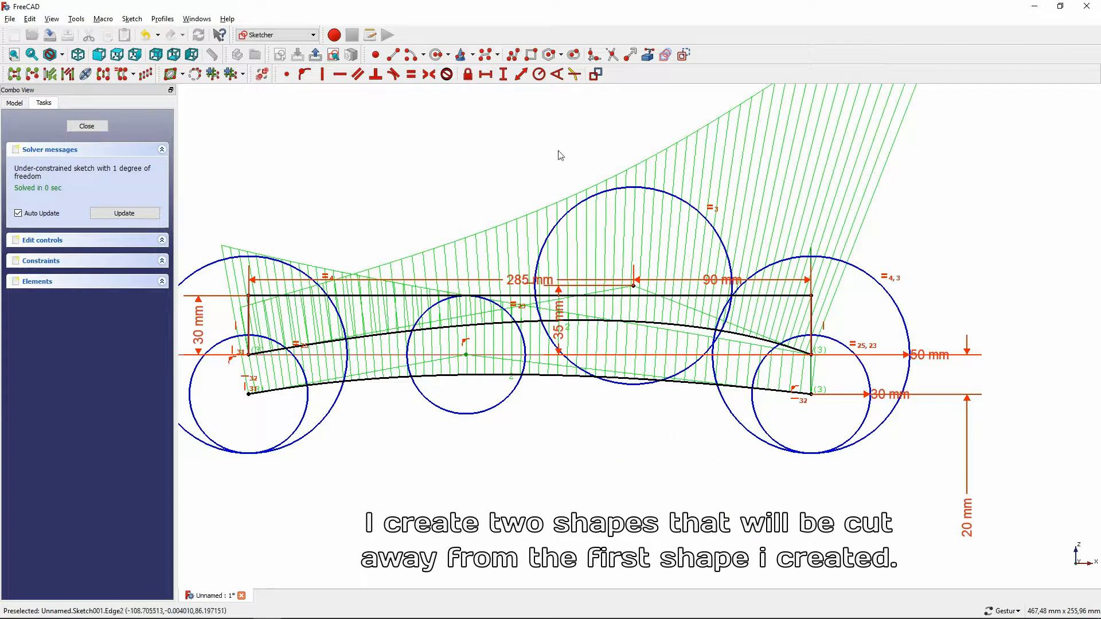
pyautogui.click(486, 74)
pyautogui.write('150')
pyautogui.press('Return')
# - Close the lower shape with a straight horizontal line between the lower spline's two endpoints
pyautogui.click(393, 55)
pyautogui.click(249, 394)
pyautogui.click(797, 394)
pyautogui.scroll(10, 797, 396)
pyautogui.click(739, 399)
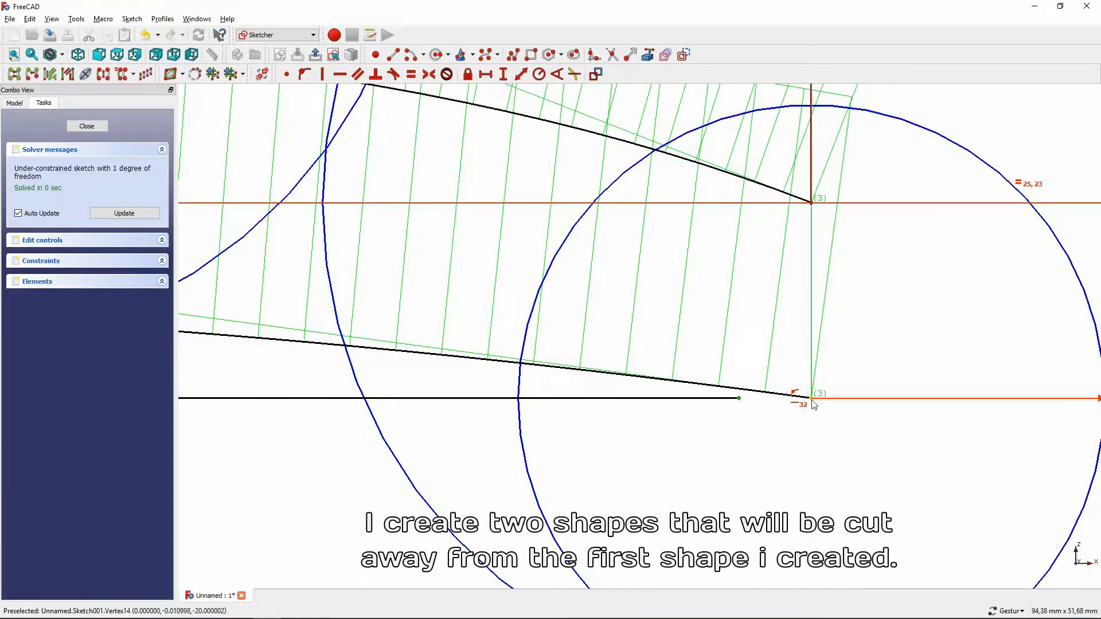
pyautogui.scroll(-5, 558, 398)
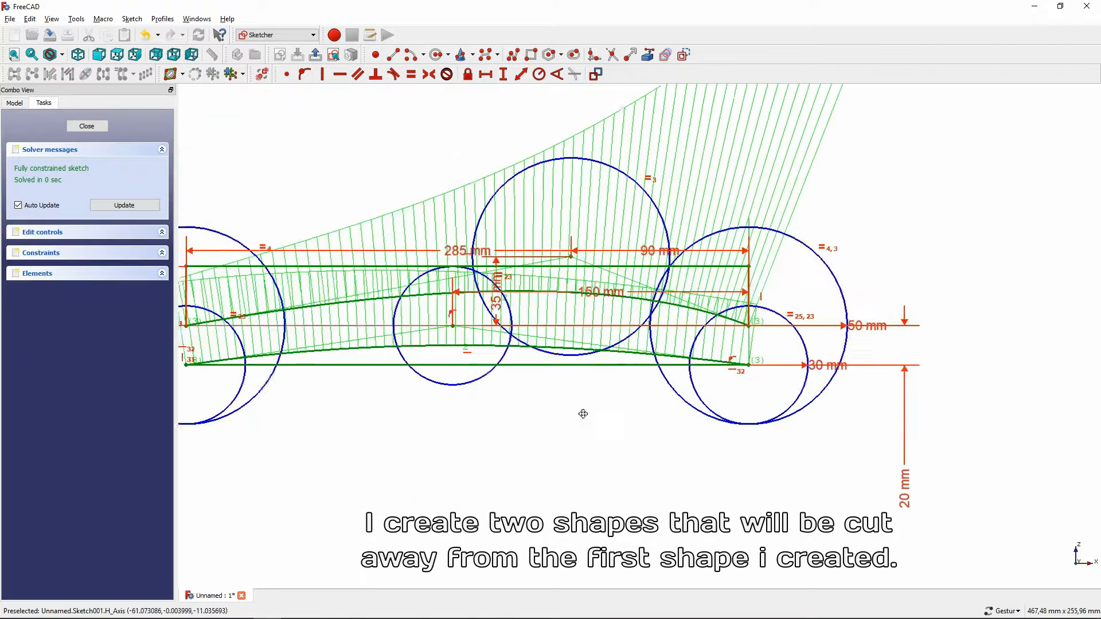
# - Show the filleted solid again and close the sketch
pyautogui.click(16, 104)
pyautogui.click(57, 189)
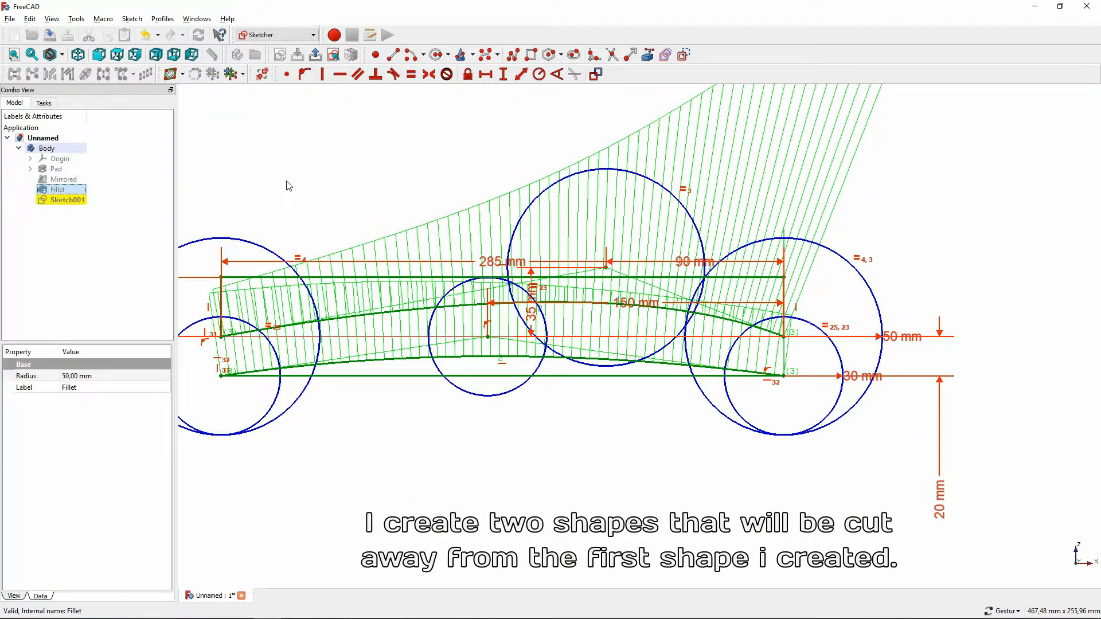
pyautogui.press('space')
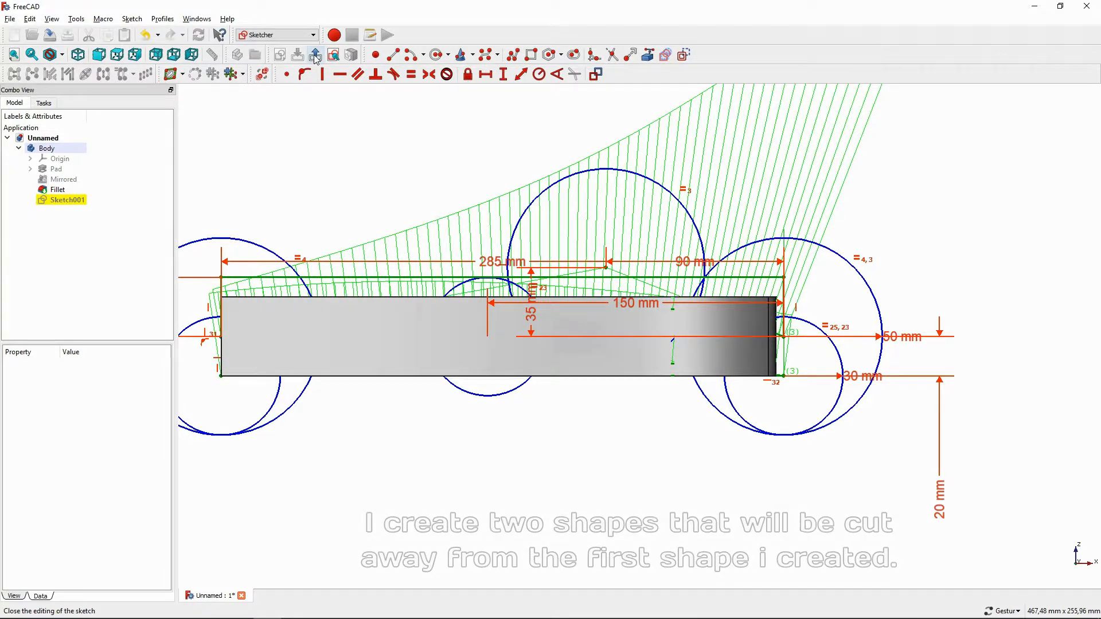
pyautogui.click(315, 54)
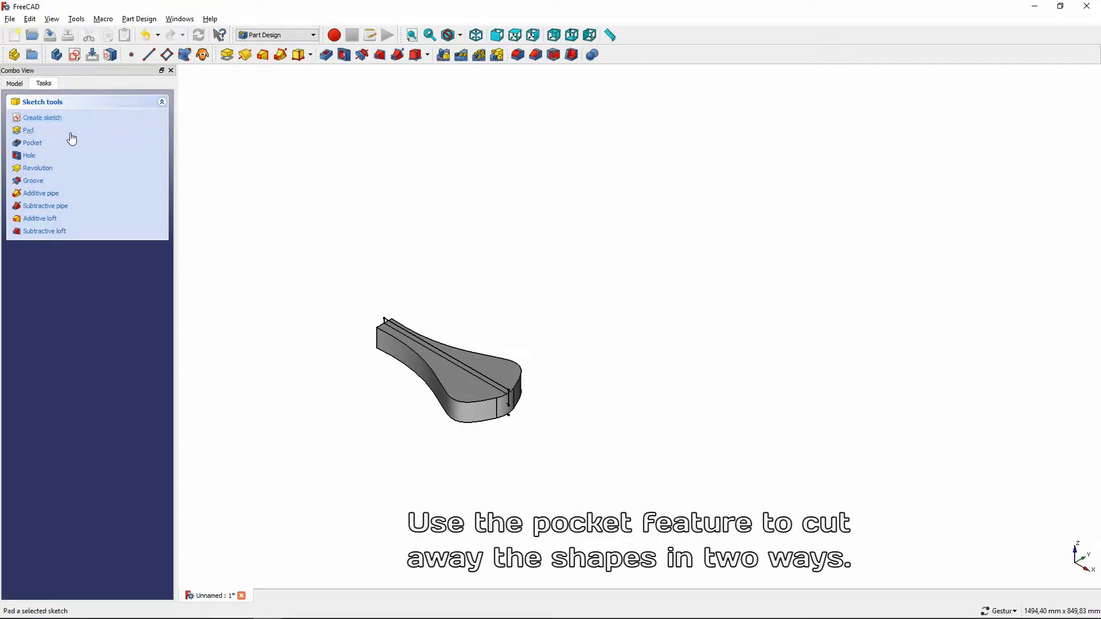
# - Pocket the two-shape sketch through all, symmetric to the sketch plane, to curve the solid's upper and lower sides
pyautogui.click(34, 143)
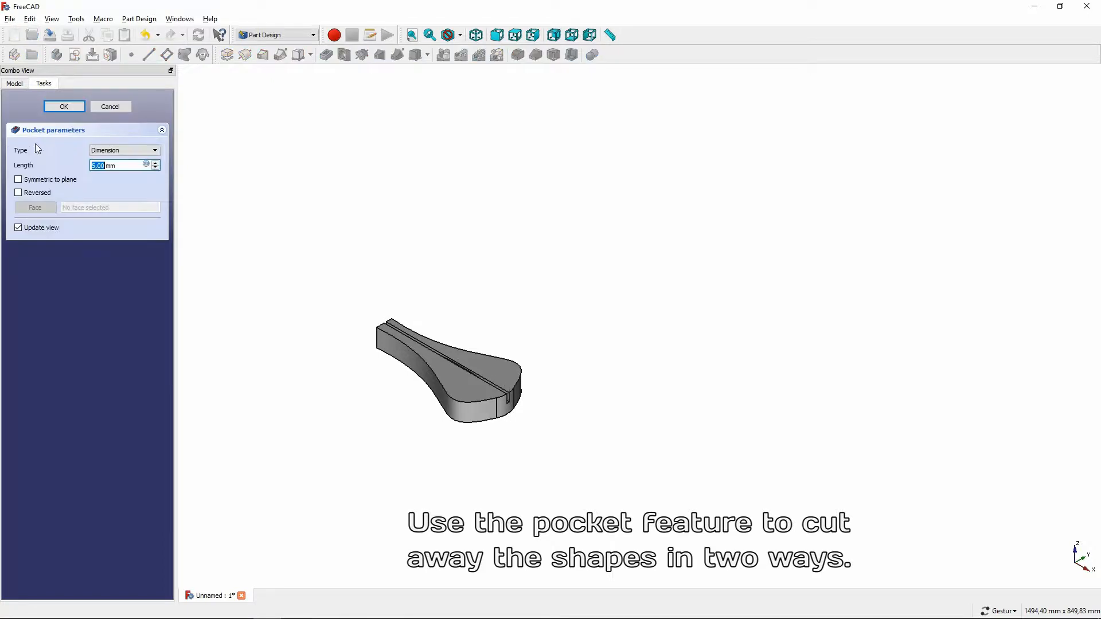
pyautogui.click(98, 152)
pyautogui.click(109, 167)
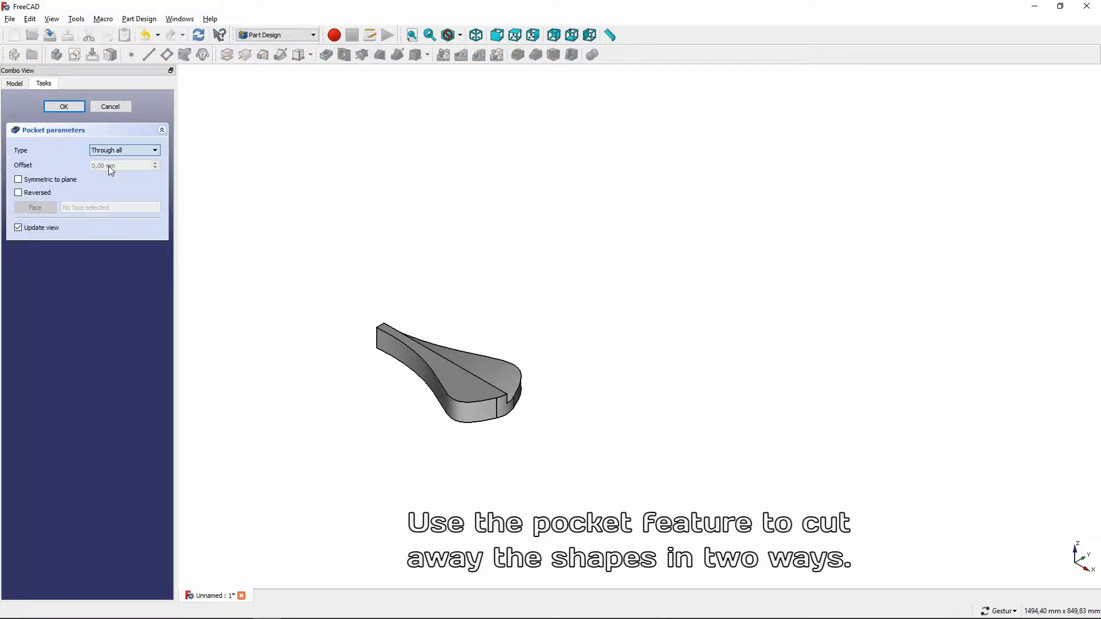
pyautogui.click(18, 180)
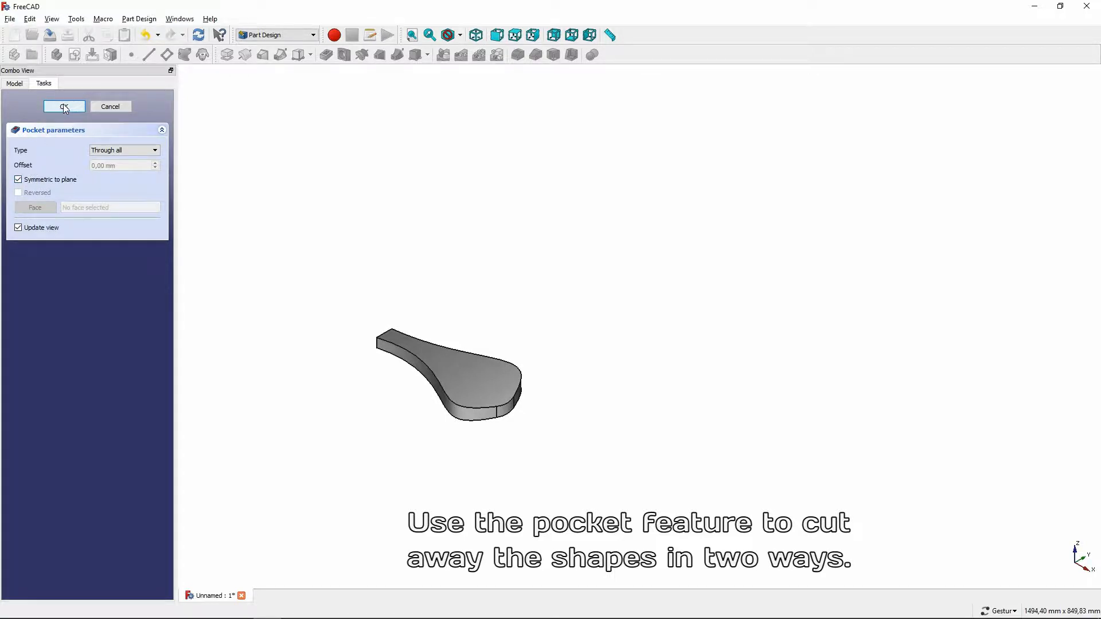
pyautogui.click(65, 107)
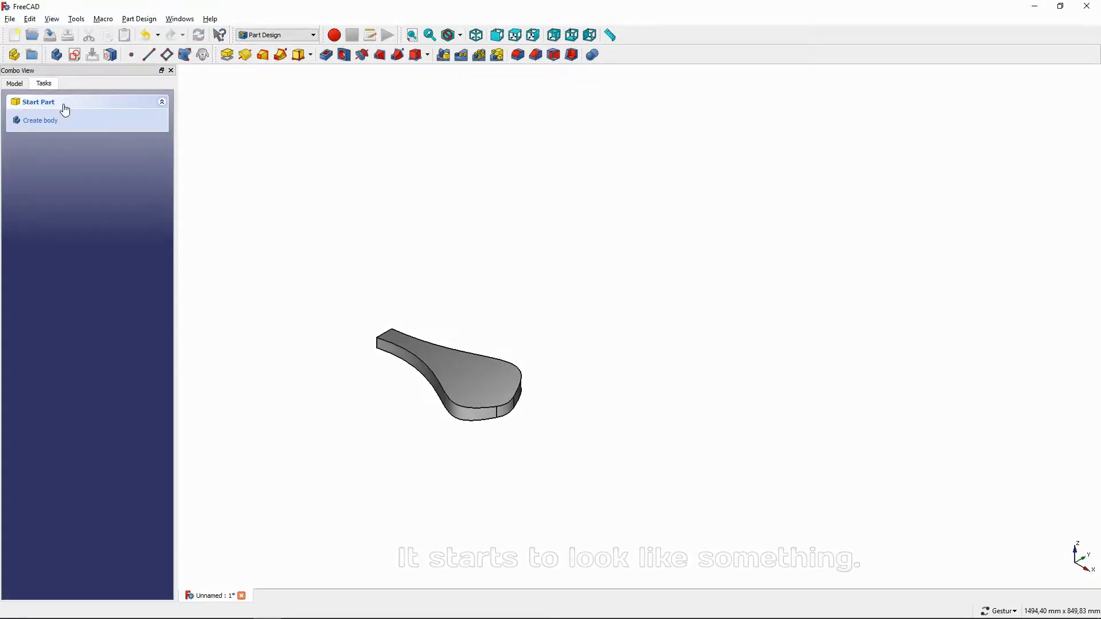
# - Fillet the top outline edges and the narrow end's vertical edges of the solid with a 14 mm radius
pyautogui.moveTo(457, 442); pyautogui.dragTo(687, 261)
pyautogui.scroll(4, 676, 140)
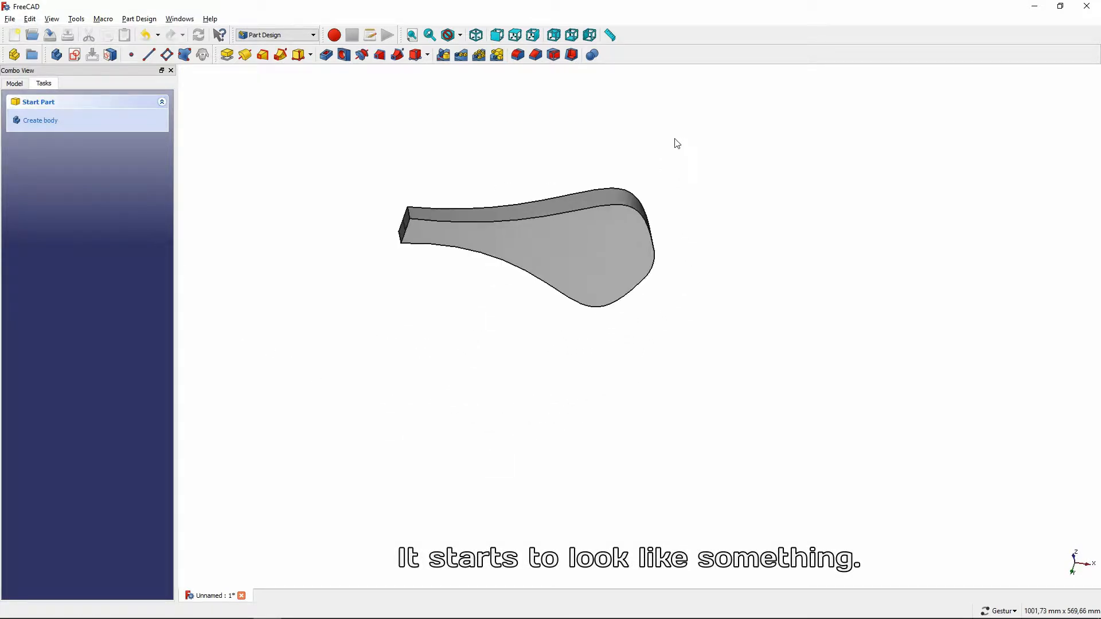
pyautogui.click(412, 35)
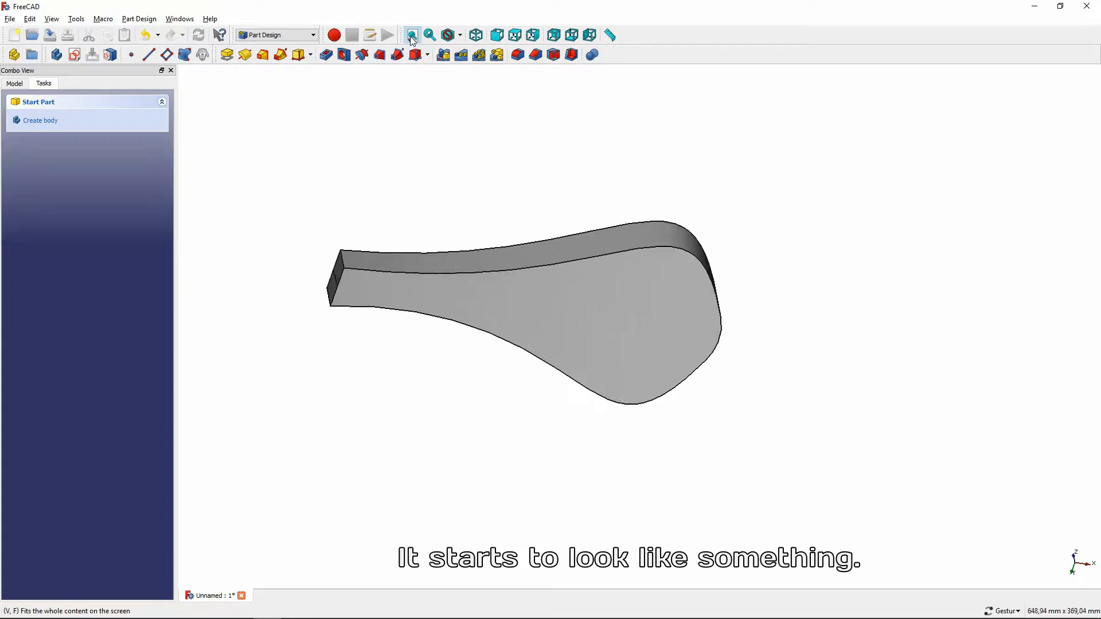
pyautogui.moveTo(653, 149); pyautogui.dragTo(687, 240)
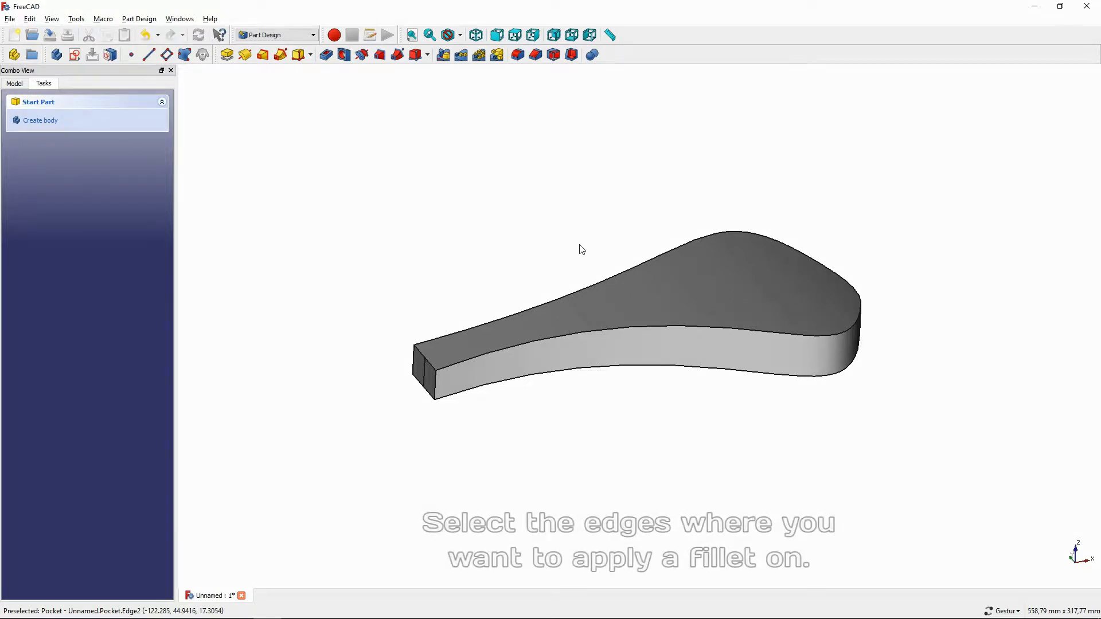
pyautogui.click(569, 292)
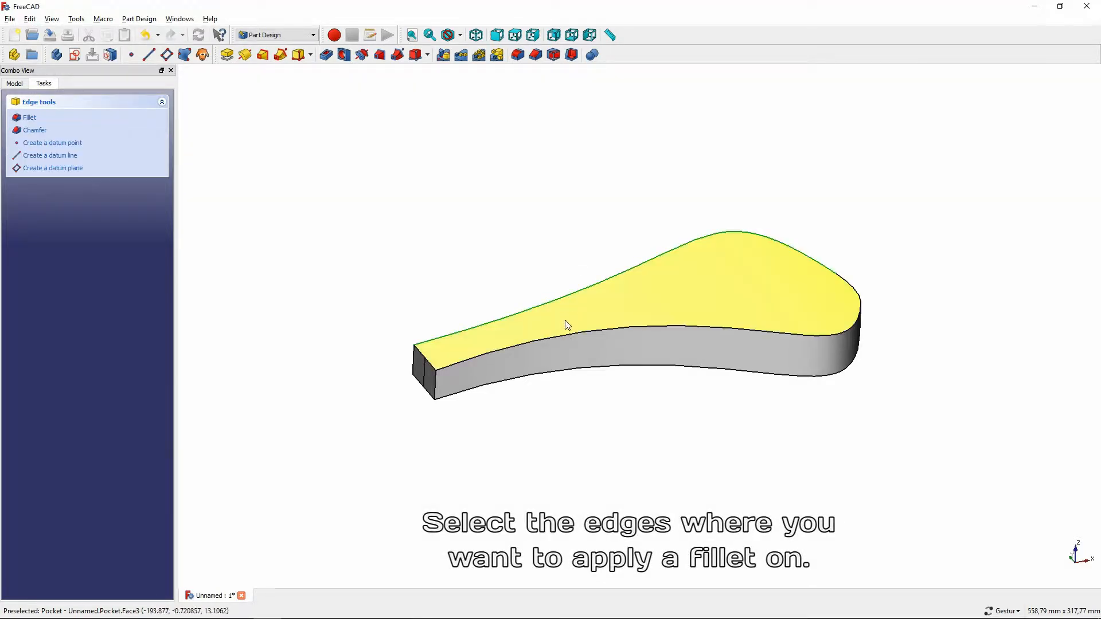
pyautogui.click(564, 337)
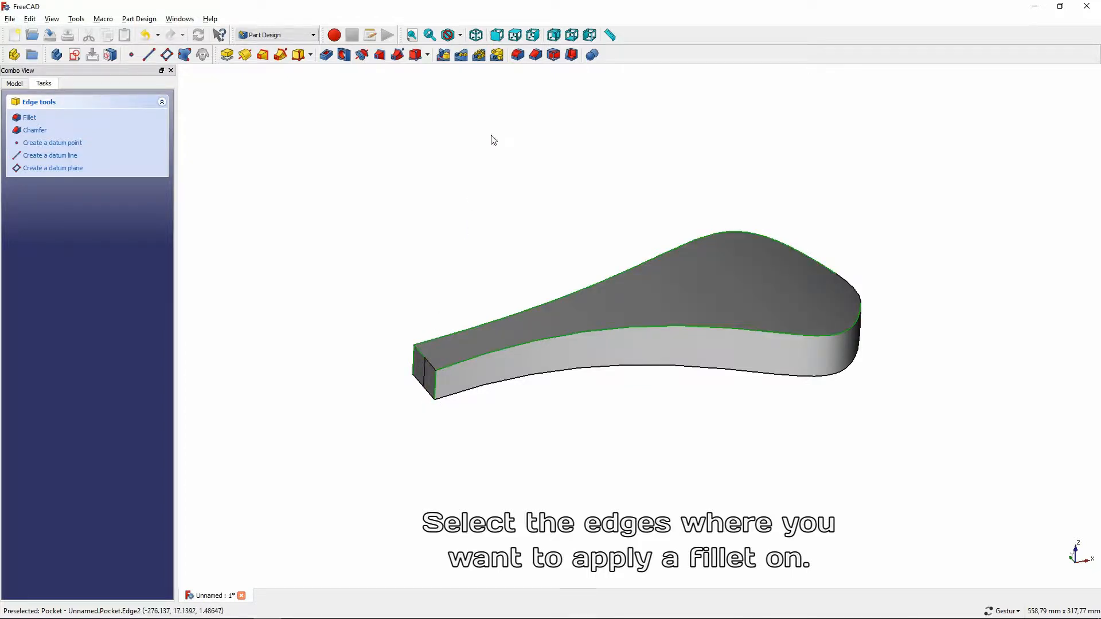
pyautogui.click(518, 55)
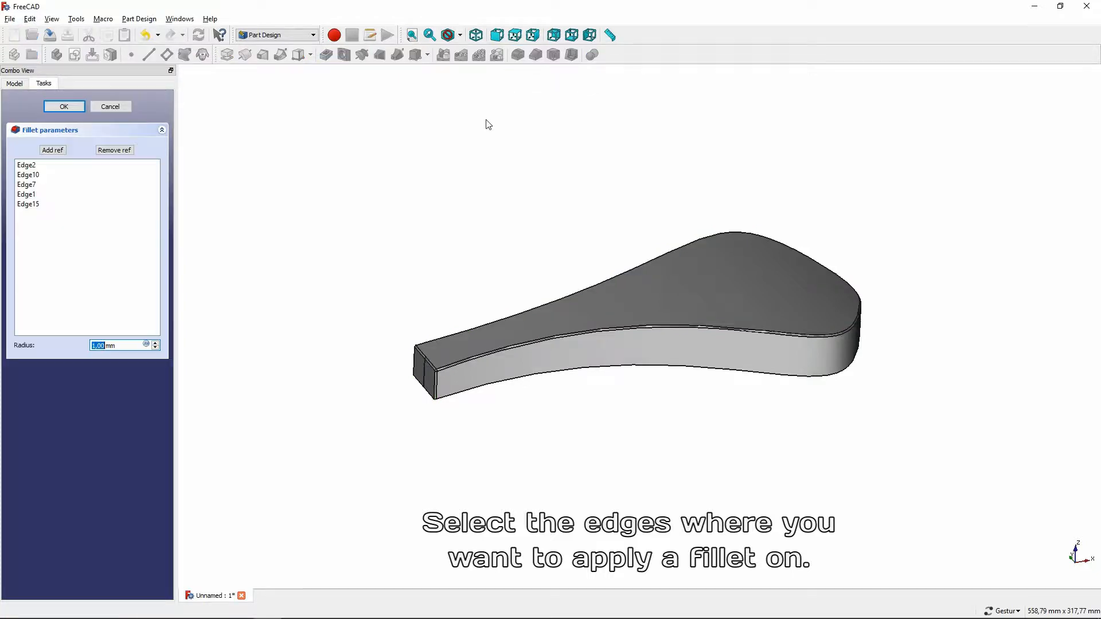
pyautogui.write('4')
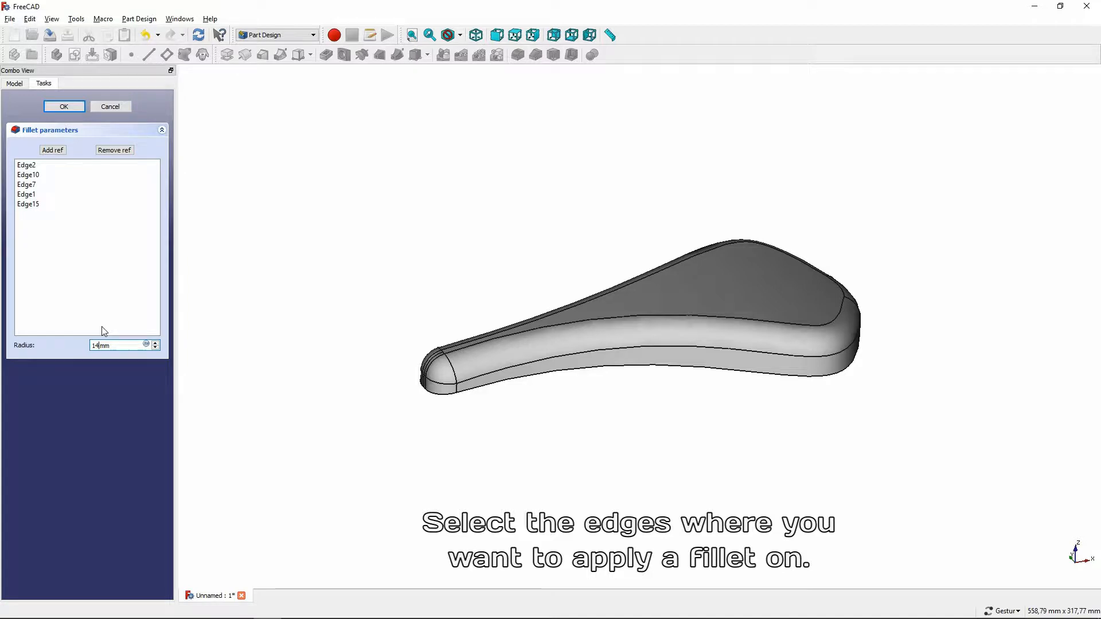
pyautogui.click(64, 107)
# - Hollow the solid from its bottom face with a 5 mm Thickness made inwards
pyautogui.moveTo(393, 369); pyautogui.dragTo(738, 386)
pyautogui.click(706, 350)
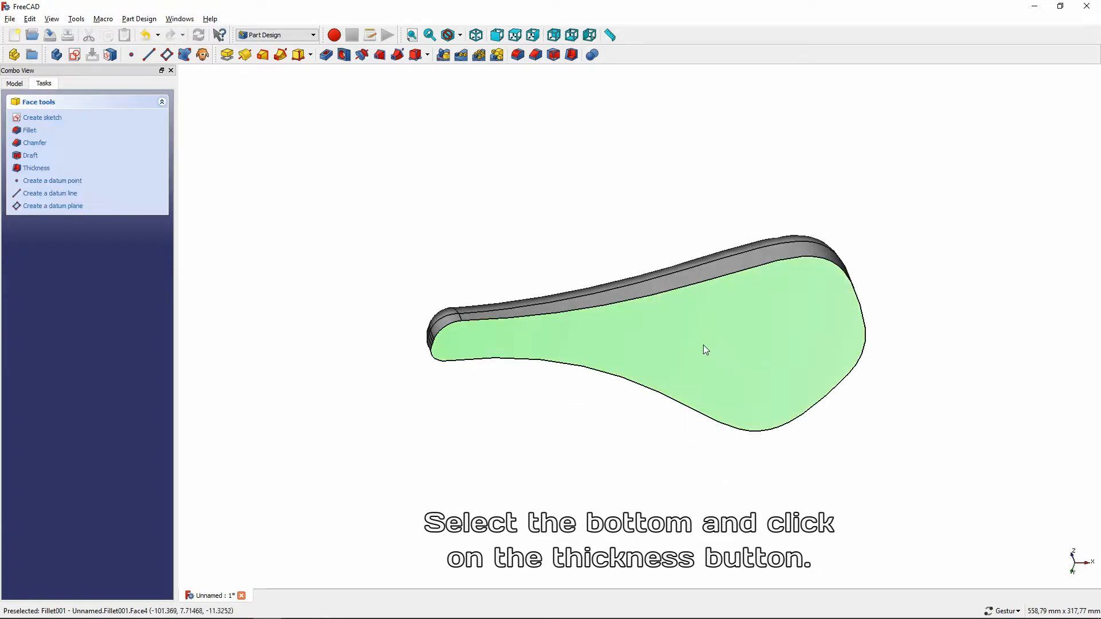
pyautogui.click(572, 54)
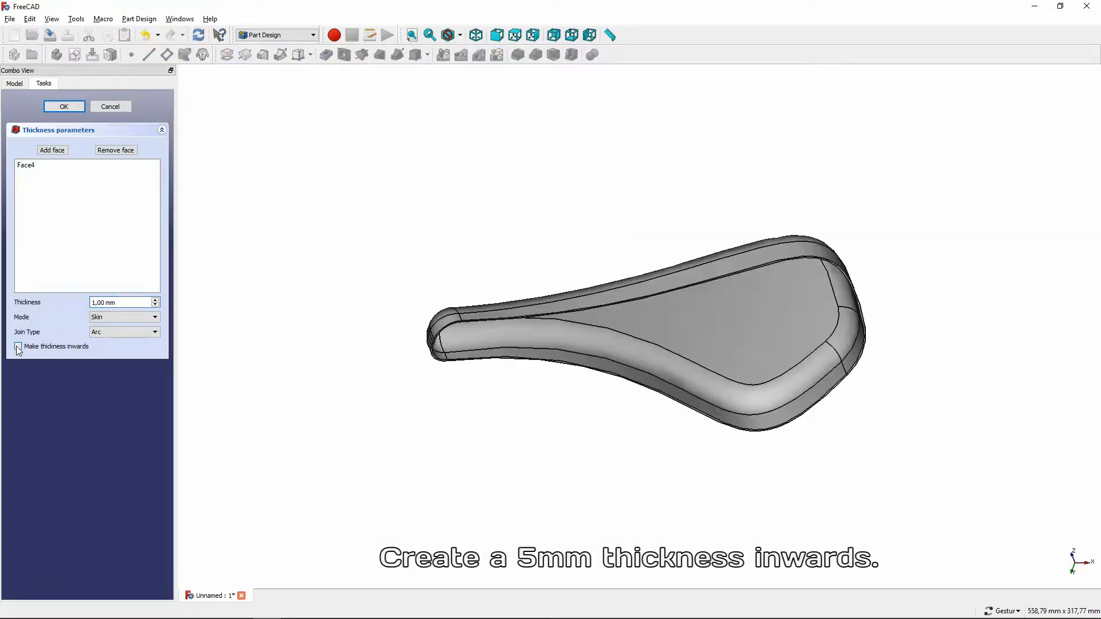
pyautogui.tripleClick(126, 303)
pyautogui.write('5')
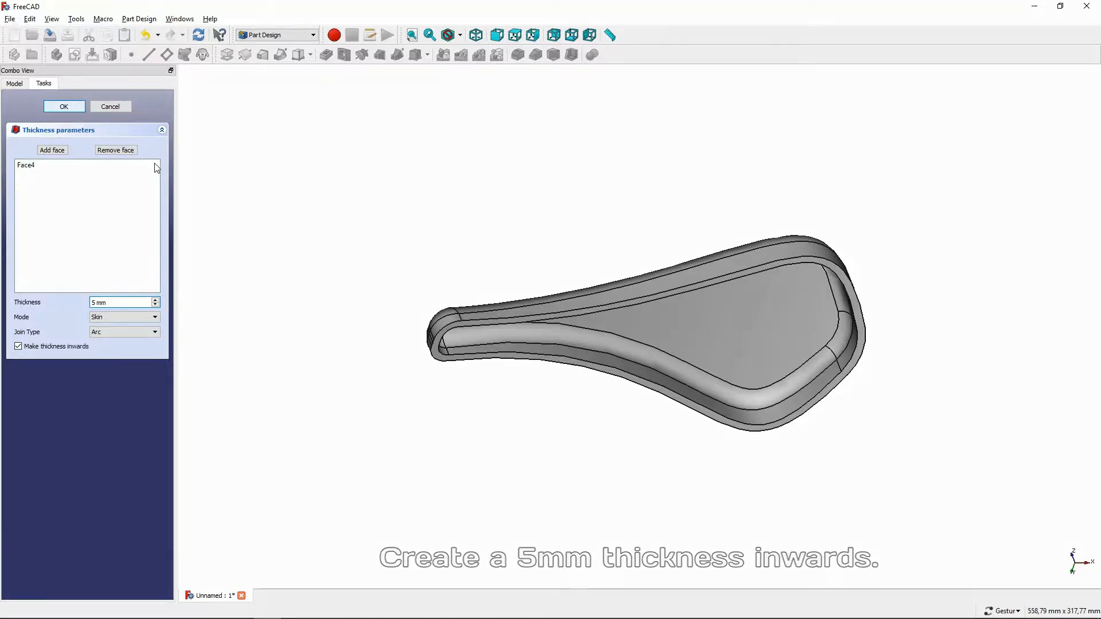
pyautogui.click(64, 106)
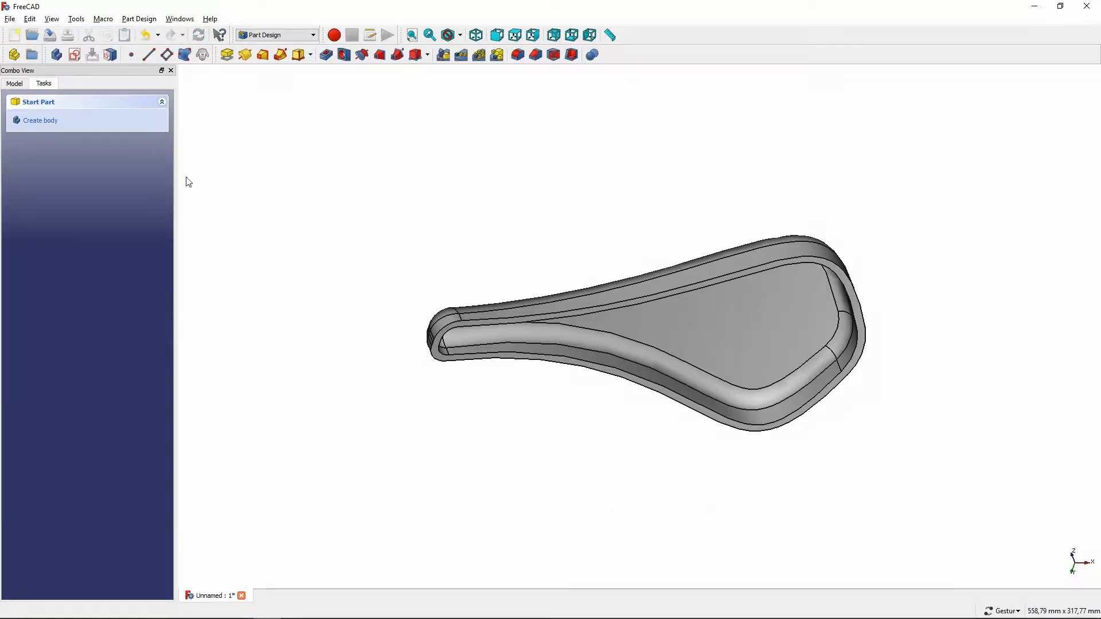
# - Fillet the inner and outer edges of the shell's open bottom rim with a 2 mm radius
pyautogui.click(572, 317)
pyautogui.click(573, 303)
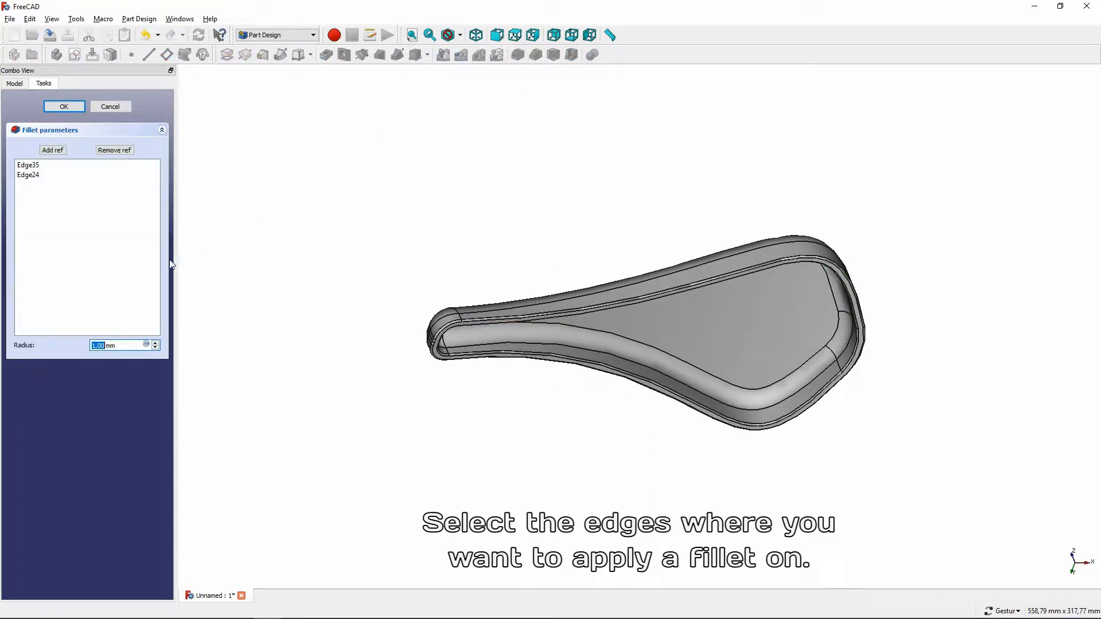
pyautogui.write('2')
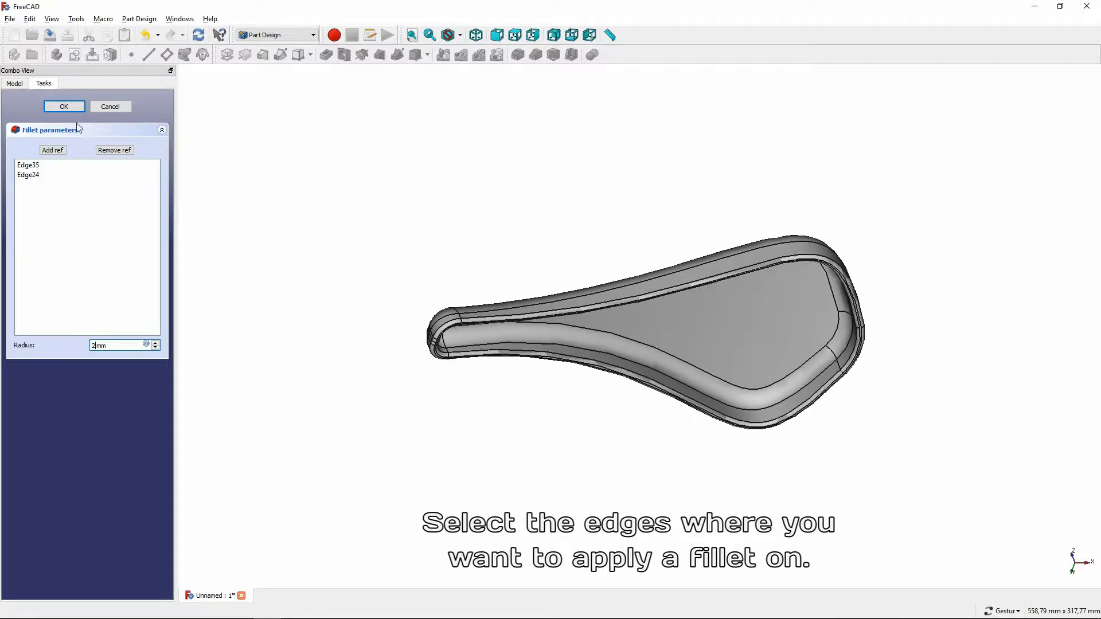
pyautogui.click(64, 107)
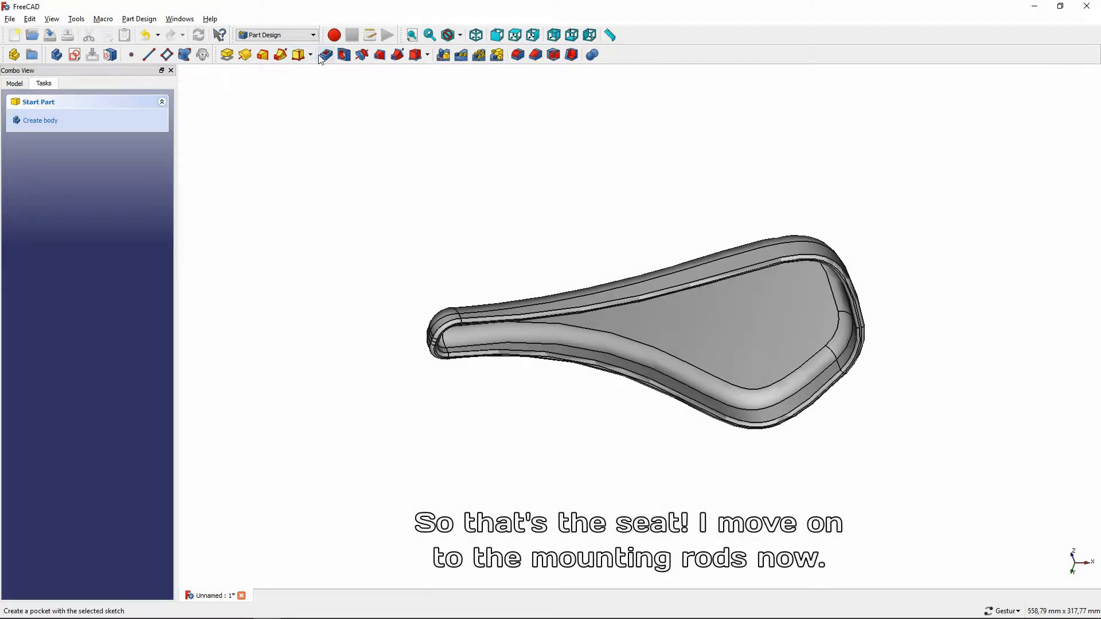
# - Create a new body for the mounting rods and start a sketch on its XZ plane
pyautogui.click(476, 35)
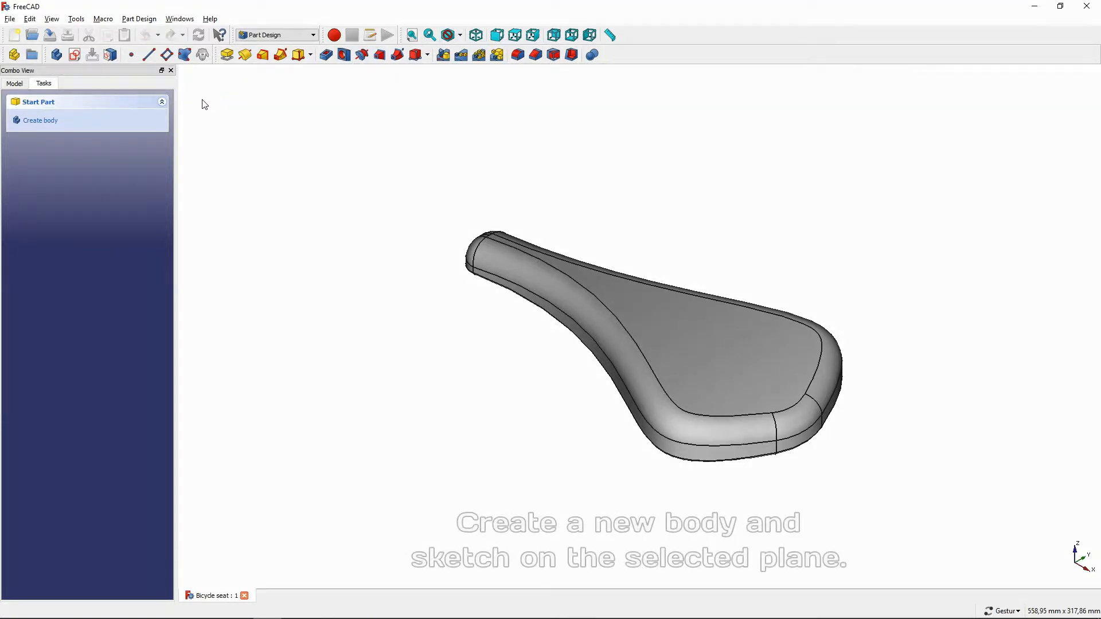
pyautogui.click(55, 122)
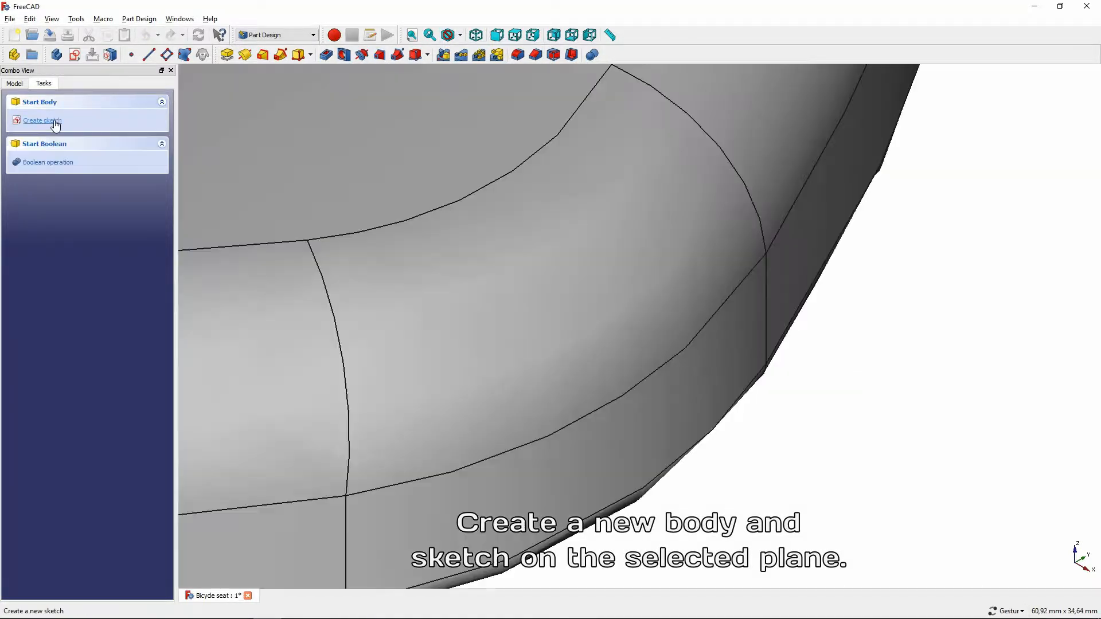
pyautogui.click(40, 122)
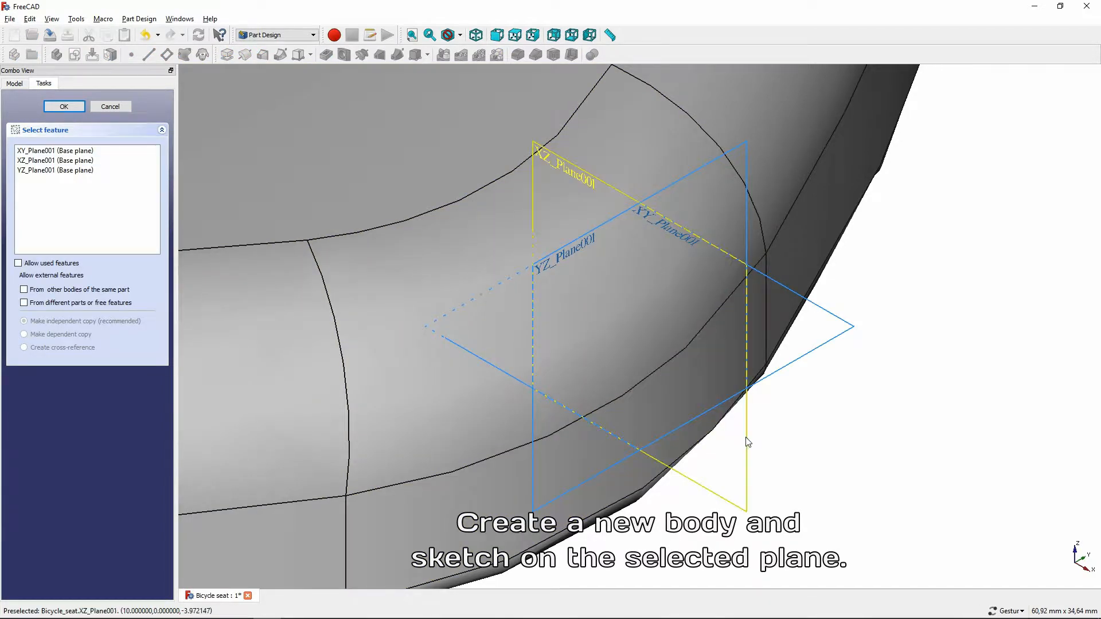
pyautogui.click(746, 440)
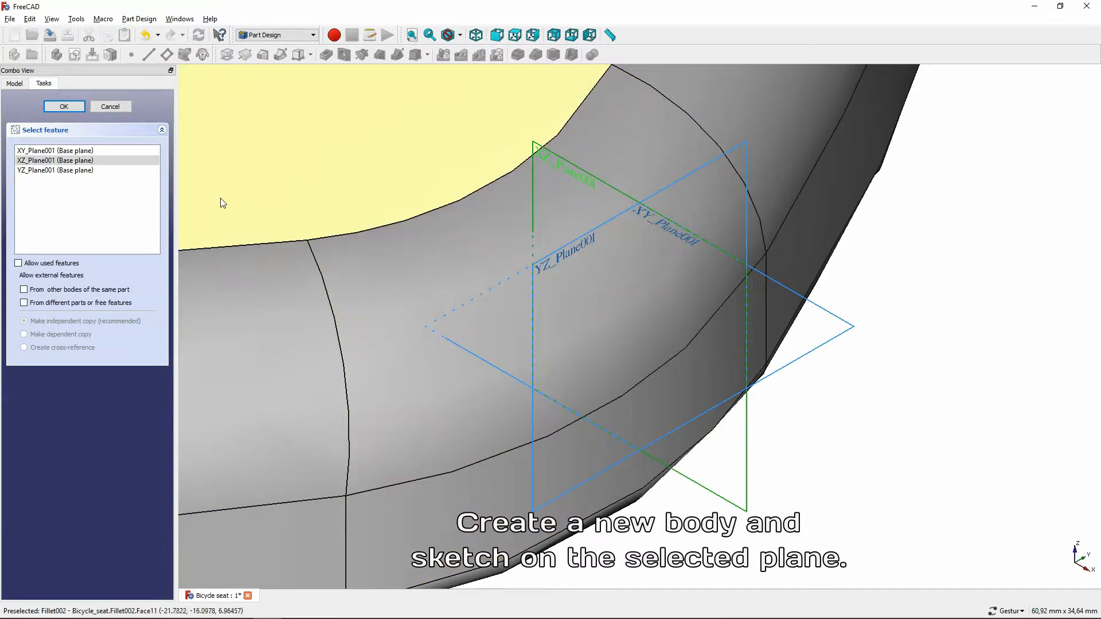
pyautogui.click(63, 106)
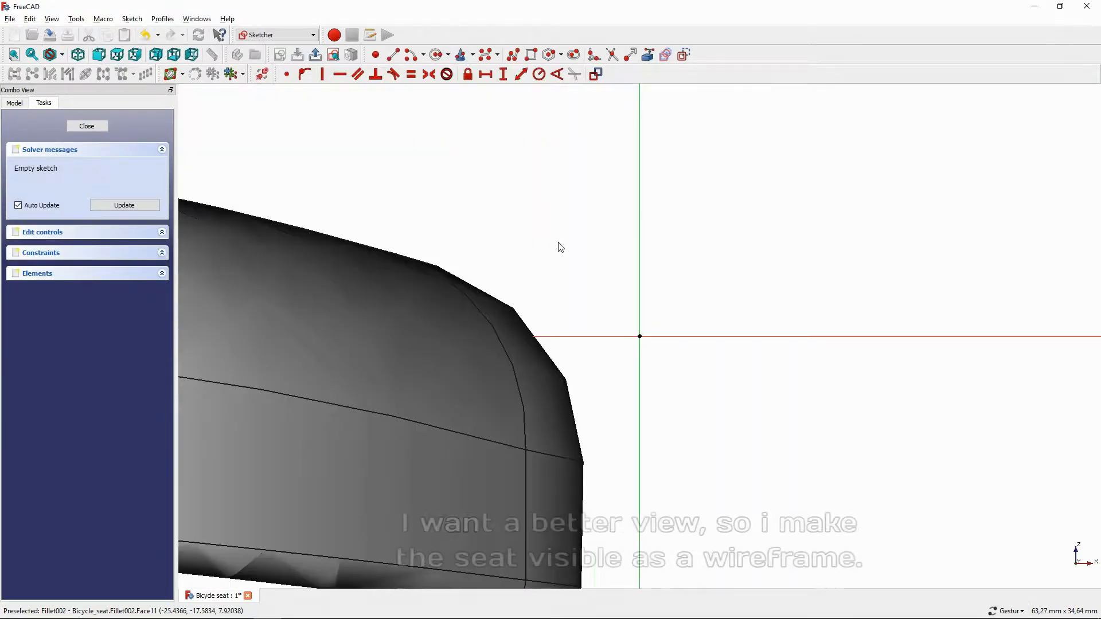
# - Set the display mode of the seat body to Wireframe
pyautogui.moveTo(333, 161); pyautogui.dragTo(782, 206, button='right')
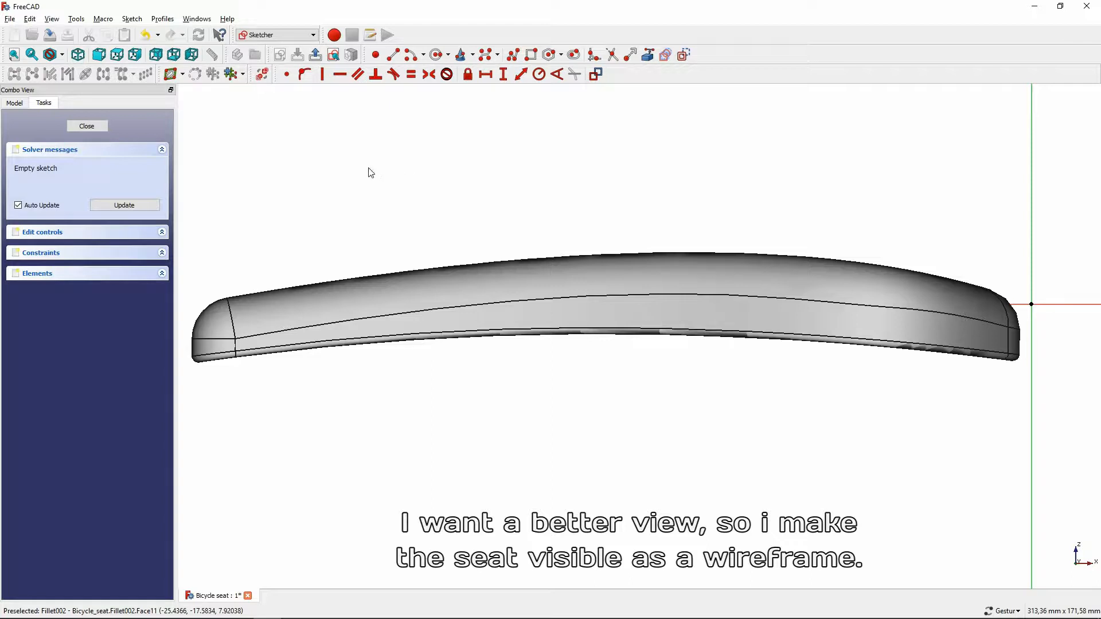
pyautogui.click(16, 102)
pyautogui.click(48, 148)
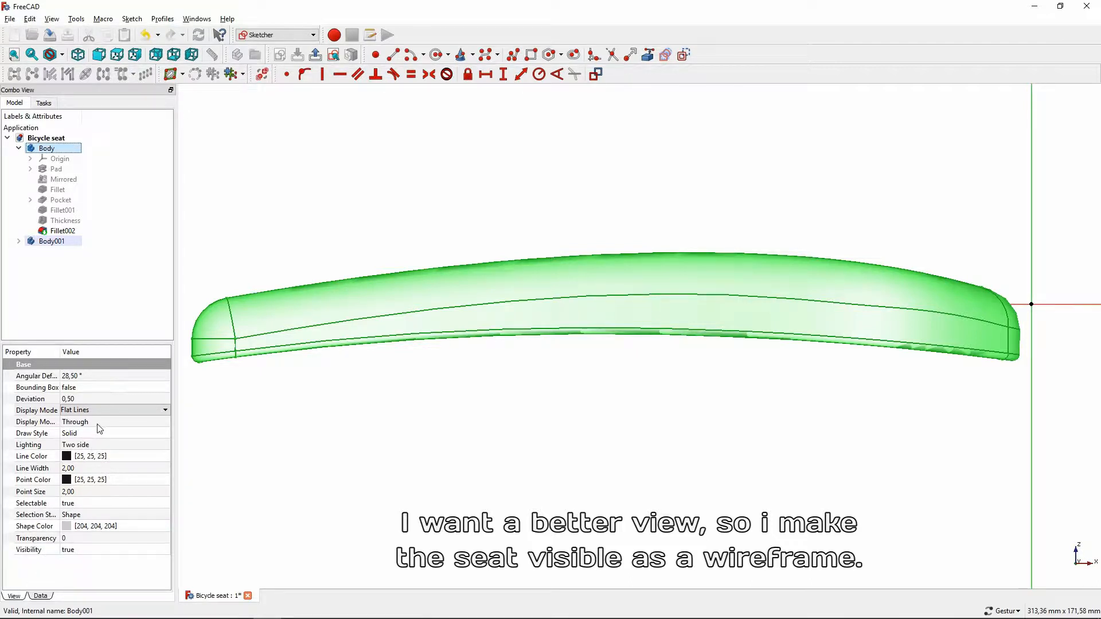
pyautogui.click(103, 410)
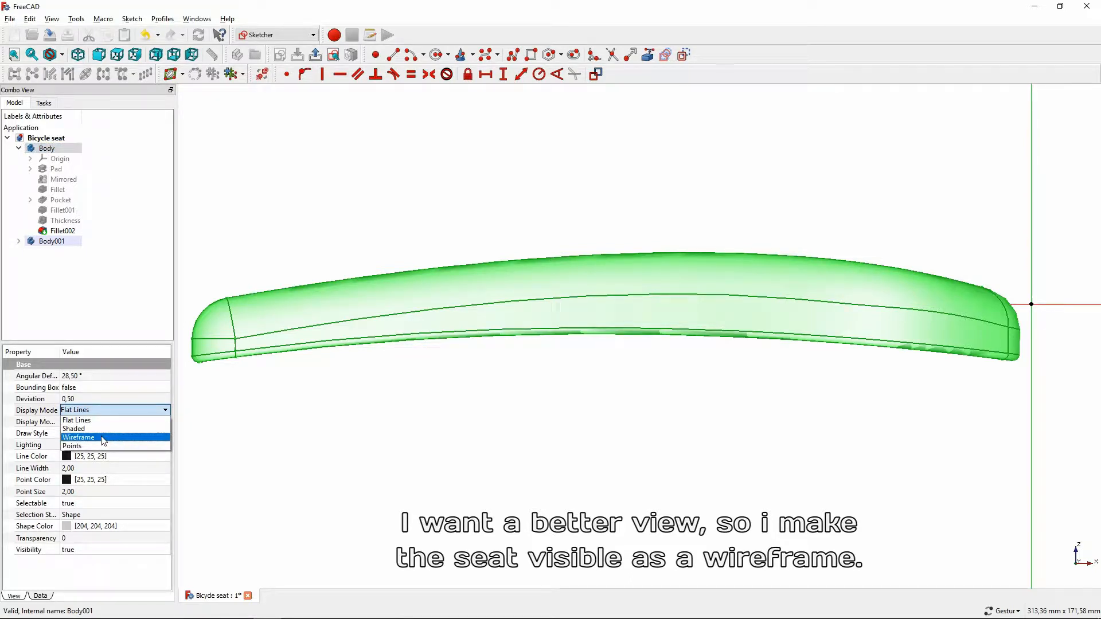
pyautogui.click(104, 439)
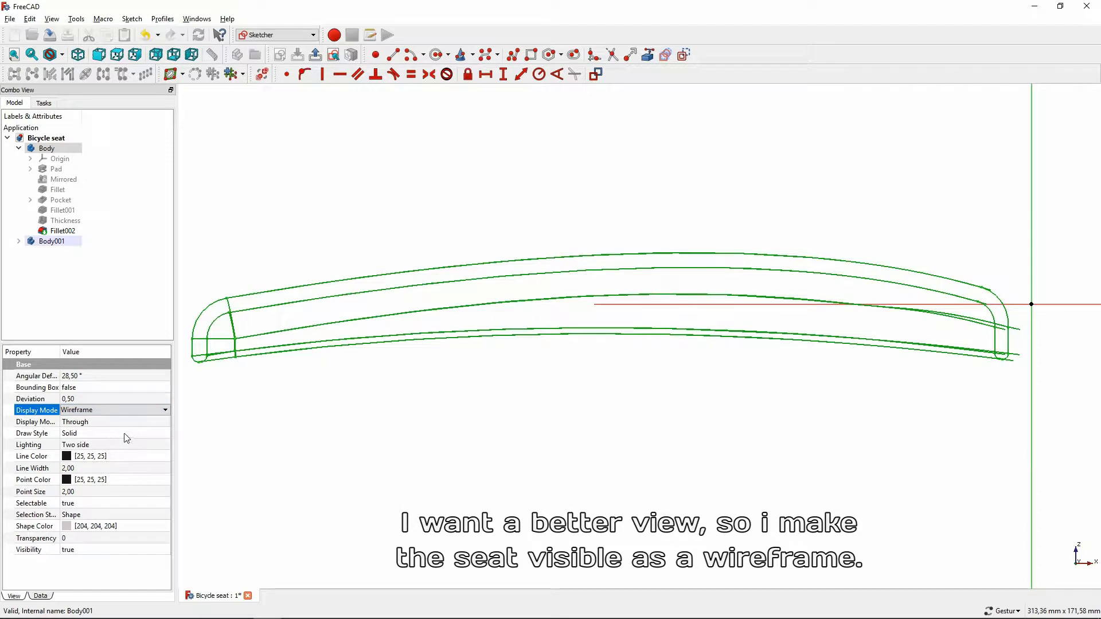
pyautogui.click(208, 423)
# - Draw an open three-segment polyline below the seat outline, starting on the horizontal axis near the seat's wide end
pyautogui.moveTo(479, 425); pyautogui.dragTo(361, 420, button='right')
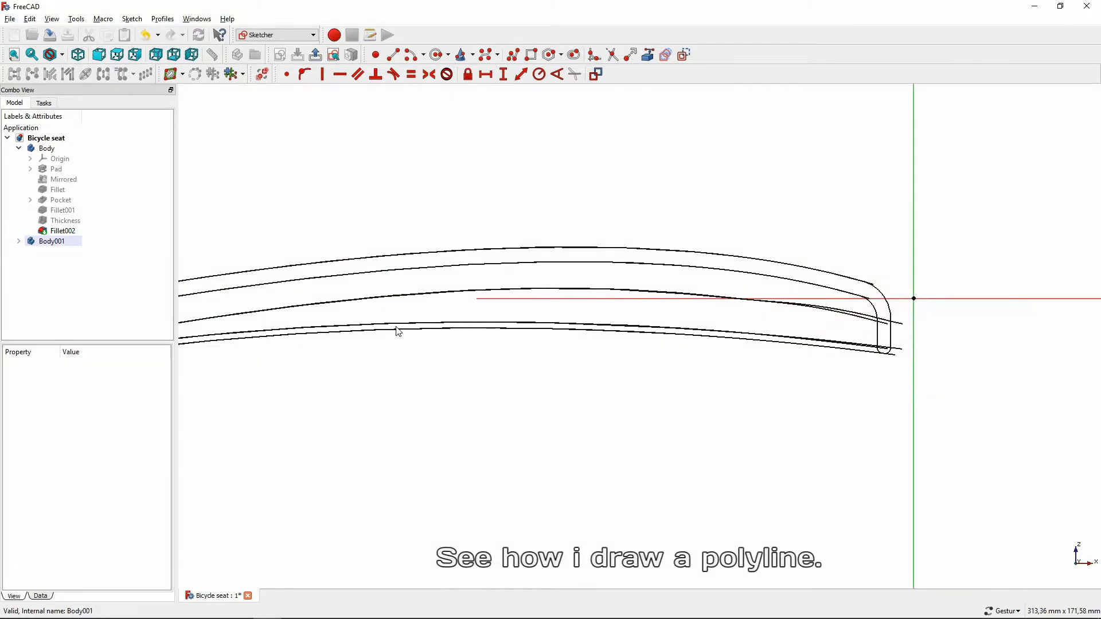
pyautogui.click(512, 55)
pyautogui.click(815, 299)
pyautogui.click(434, 356)
pyautogui.click(412, 305)
pyautogui.rightClick(426, 310)
# - Constrain the polyline's left endpoint onto the horizontal axis
pyautogui.click(412, 305)
pyautogui.click(425, 298)
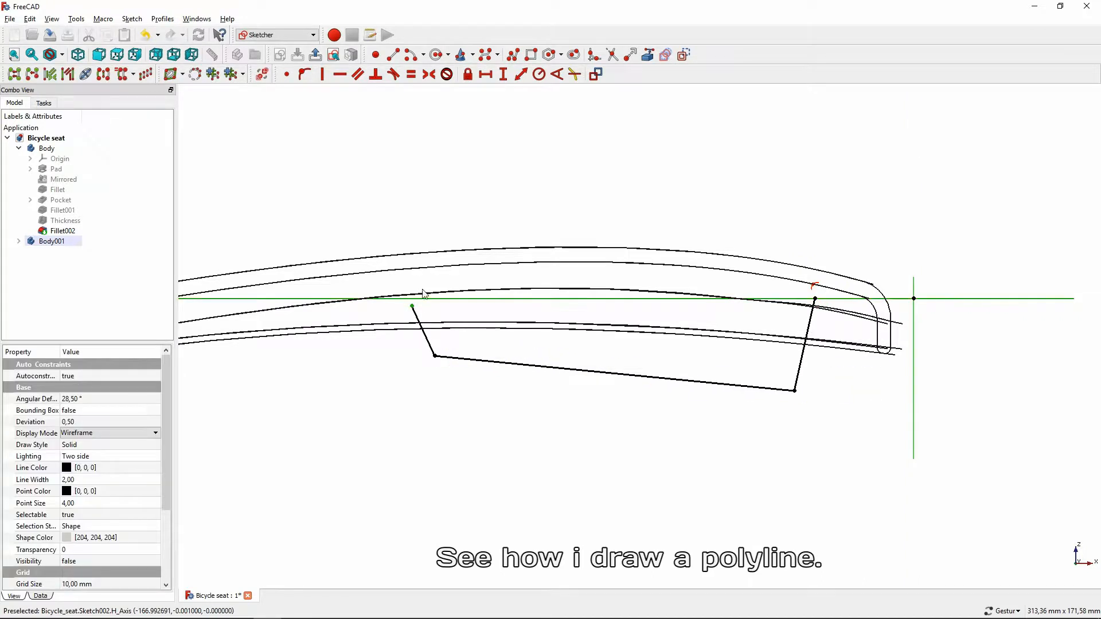
pyautogui.press('o')
# - Constrain the polyline's right endpoint to a horizontal distance of 16 mm from the vertical axis
pyautogui.click(815, 299)
pyautogui.click(914, 286)
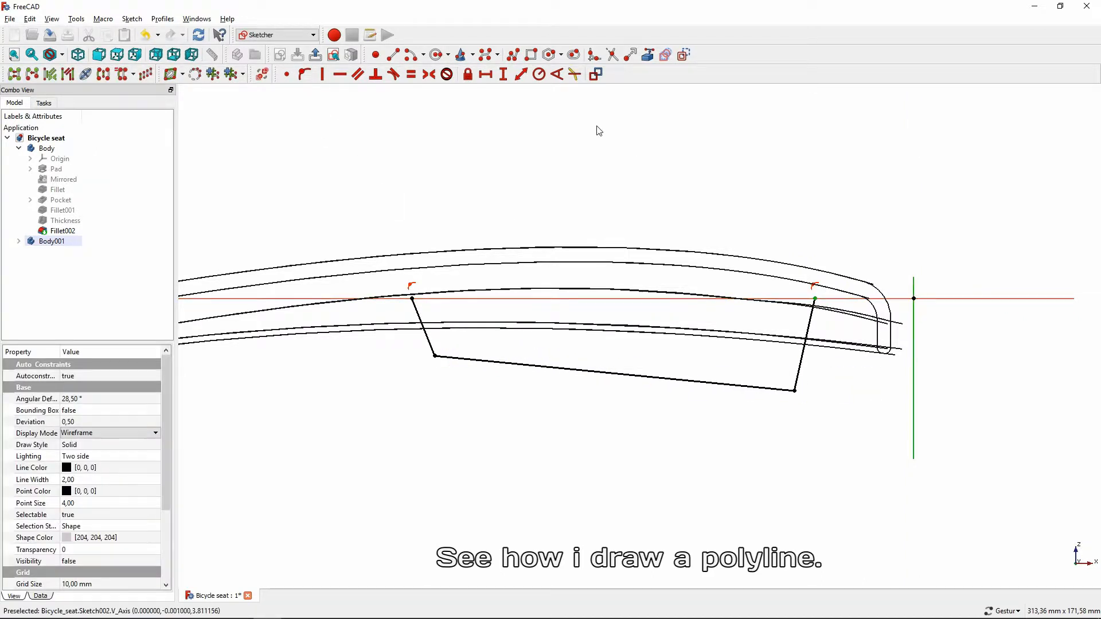
pyautogui.click(486, 75)
pyautogui.write('16')
pyautogui.press('Return')
# - Constrain the polyline's left endpoint to a horizontal distance of 200 mm from the origin
pyautogui.click(412, 299)
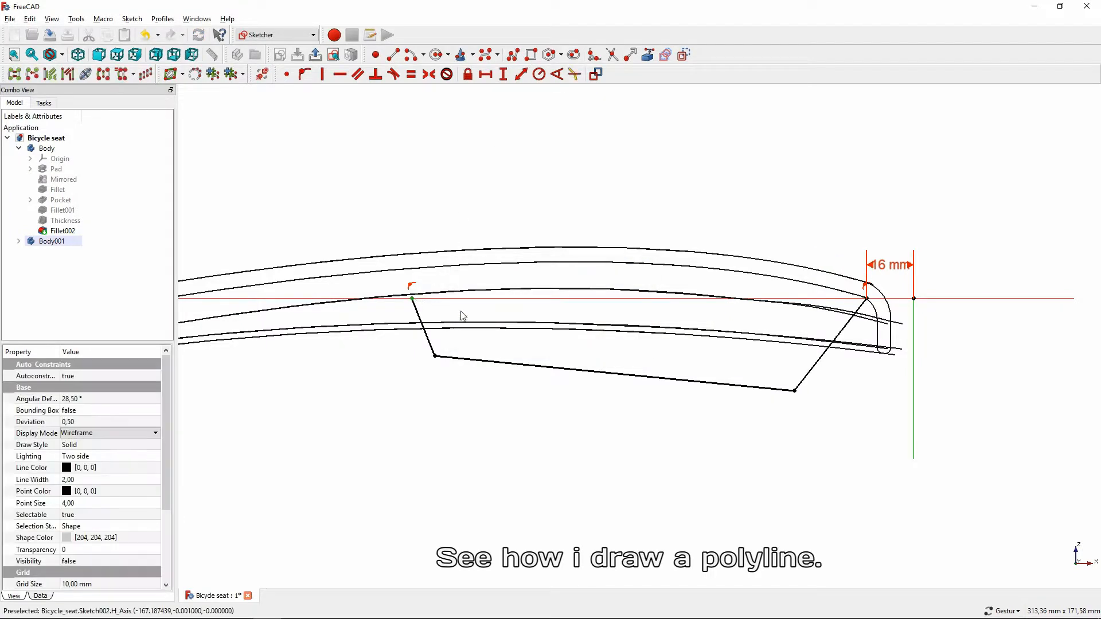
pyautogui.click(867, 298)
pyautogui.click(488, 75)
pyautogui.write('200mm')
pyautogui.press('Return')
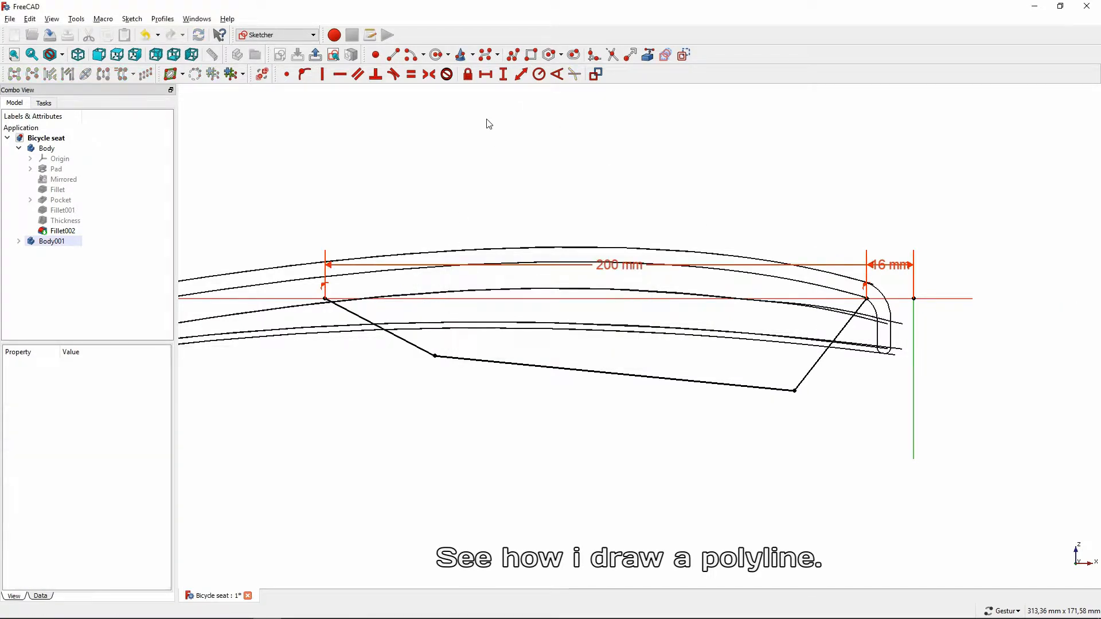
# - Constrain the angle between the polyline's right segment and the vertical axis to 10°
pyautogui.click(818, 365)
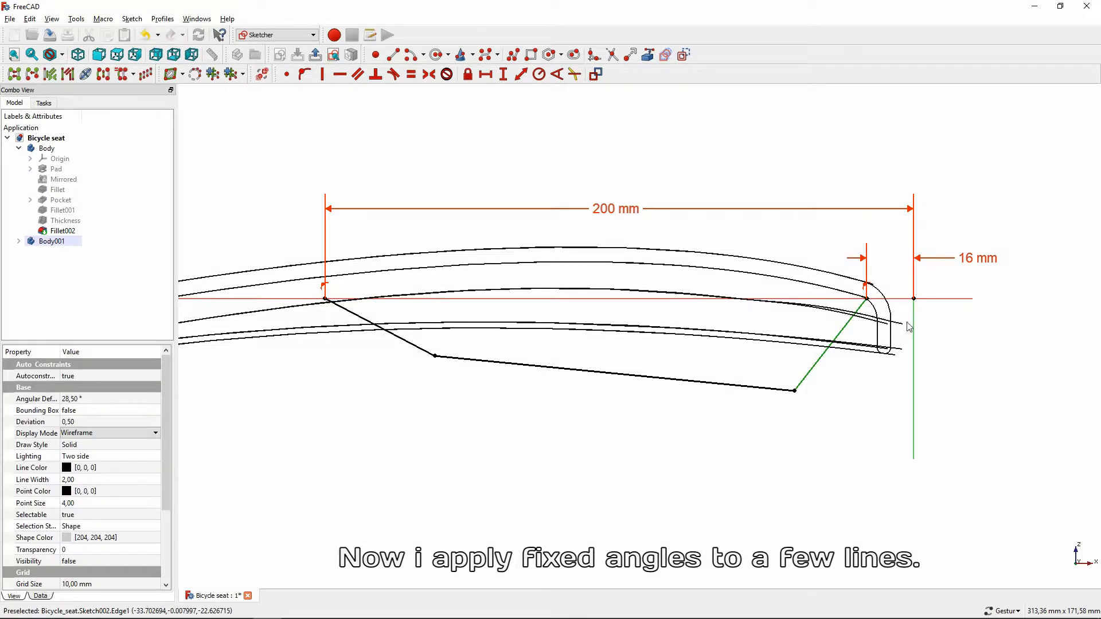
pyautogui.click(558, 75)
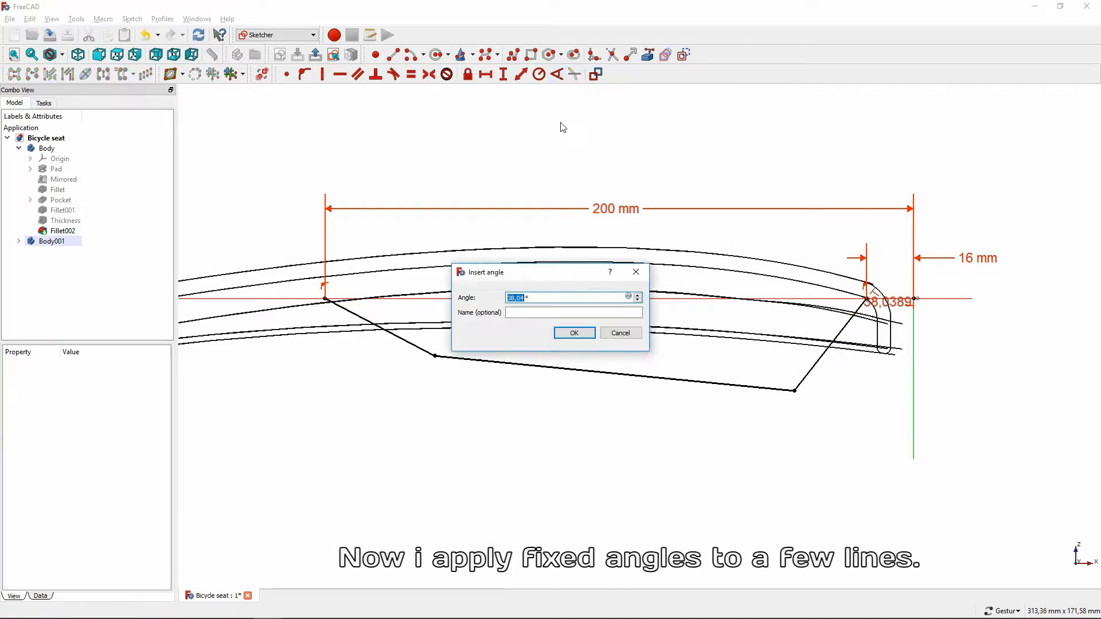
pyautogui.press('Return')
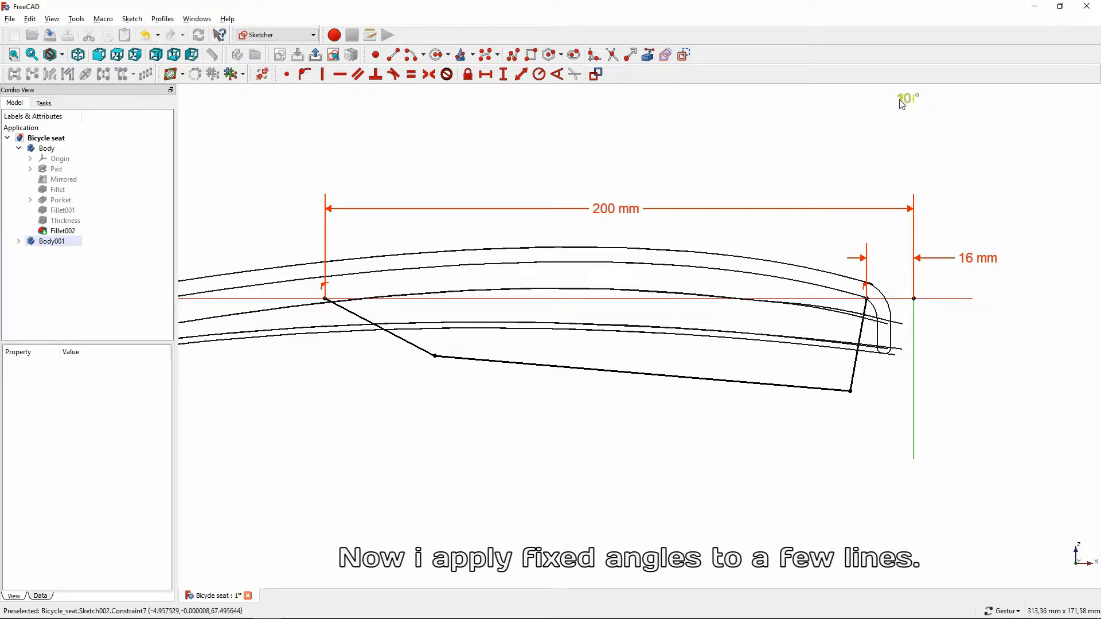
# - Constrain the angle between the polyline's left segment and the horizontal axis to 80°
pyautogui.click(424, 351)
pyautogui.click(450, 299)
pyautogui.click(558, 74)
pyautogui.write('80')
pyautogui.press('Return')
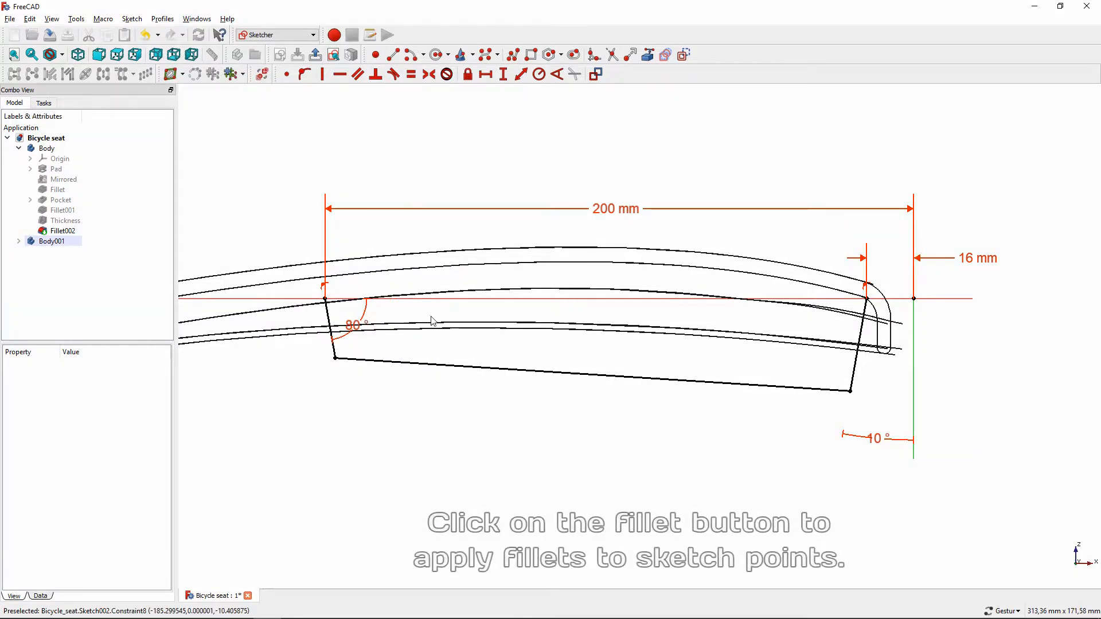
# - Fillet the two lower corners of the polyline
pyautogui.click(591, 58)
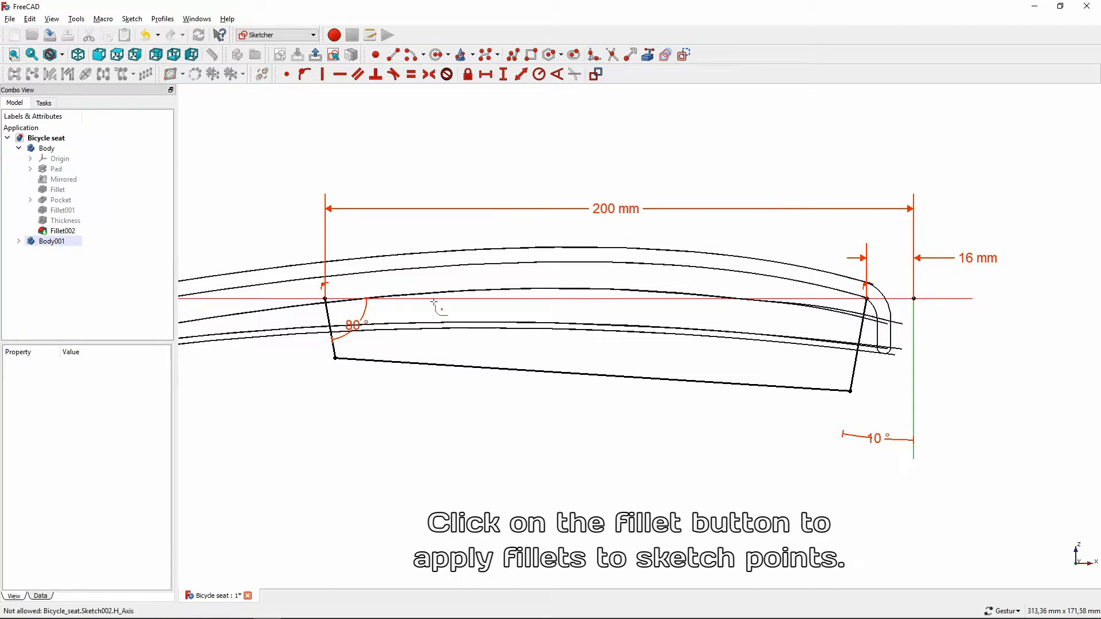
pyautogui.click(334, 358)
pyautogui.click(850, 391)
pyautogui.rightClick(831, 414)
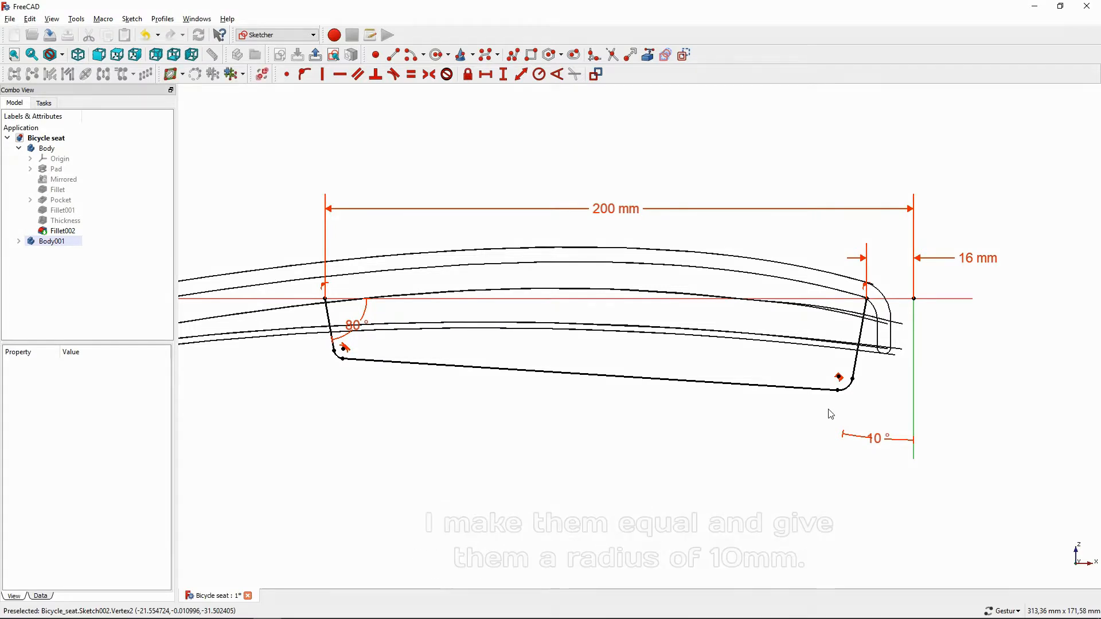
# - Make the two corner fillet arcs equal and set their radius to 10 mm
pyautogui.click(845, 386)
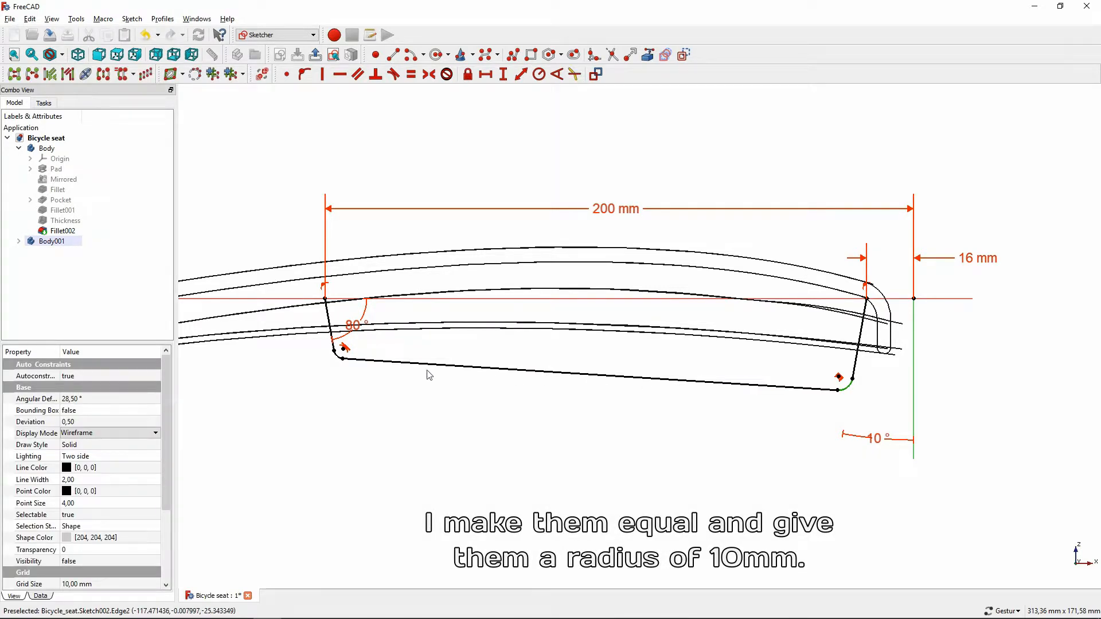
pyautogui.click(338, 356)
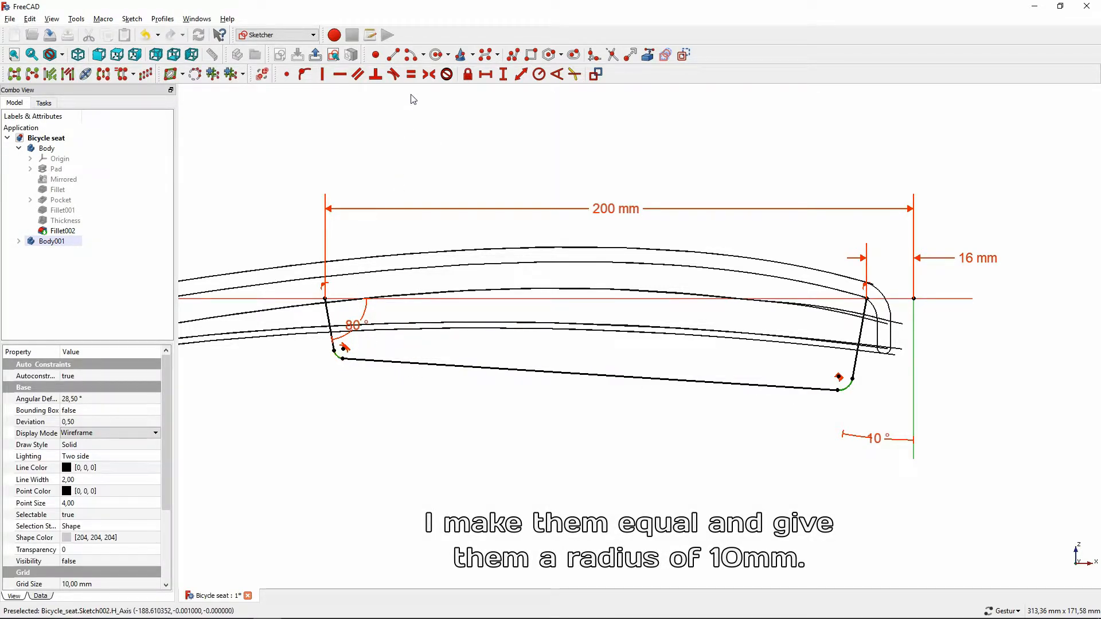
pyautogui.click(411, 74)
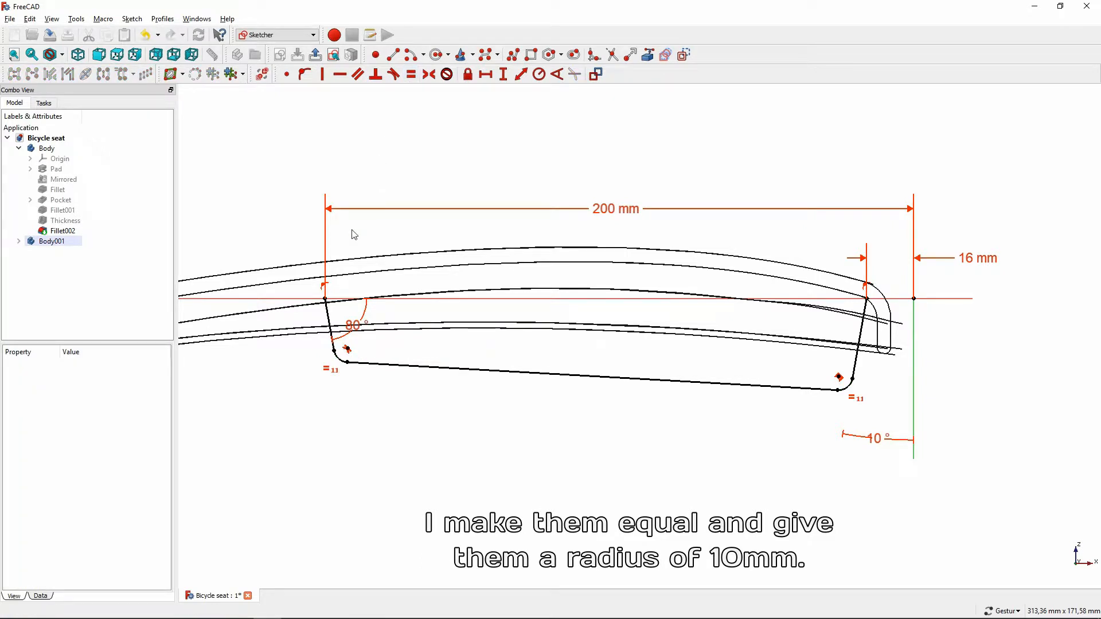
pyautogui.click(338, 357)
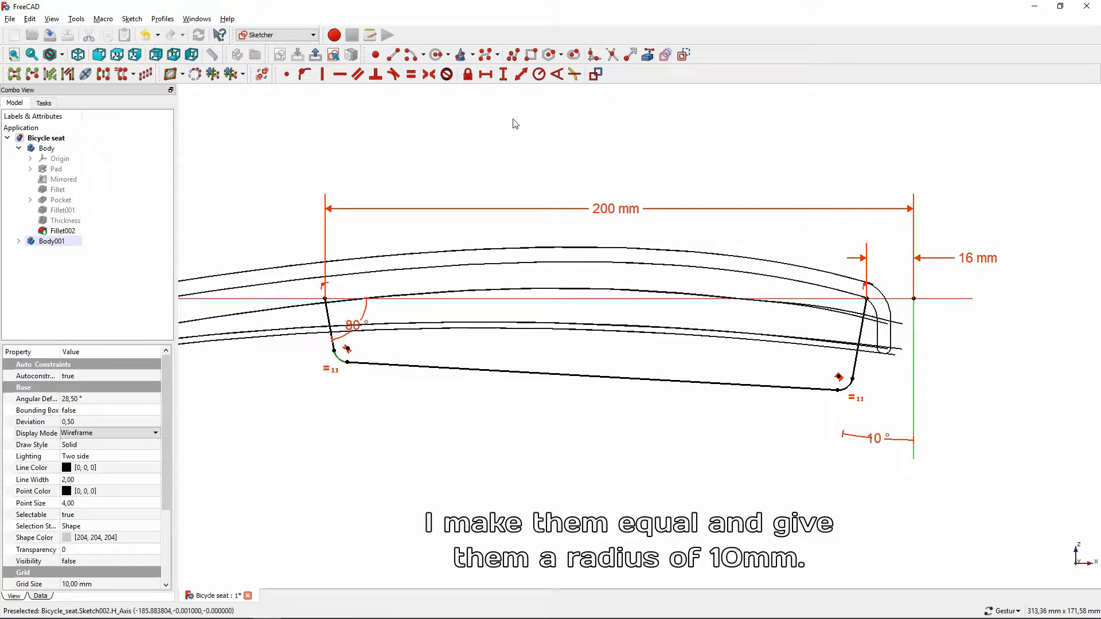
pyautogui.click(539, 74)
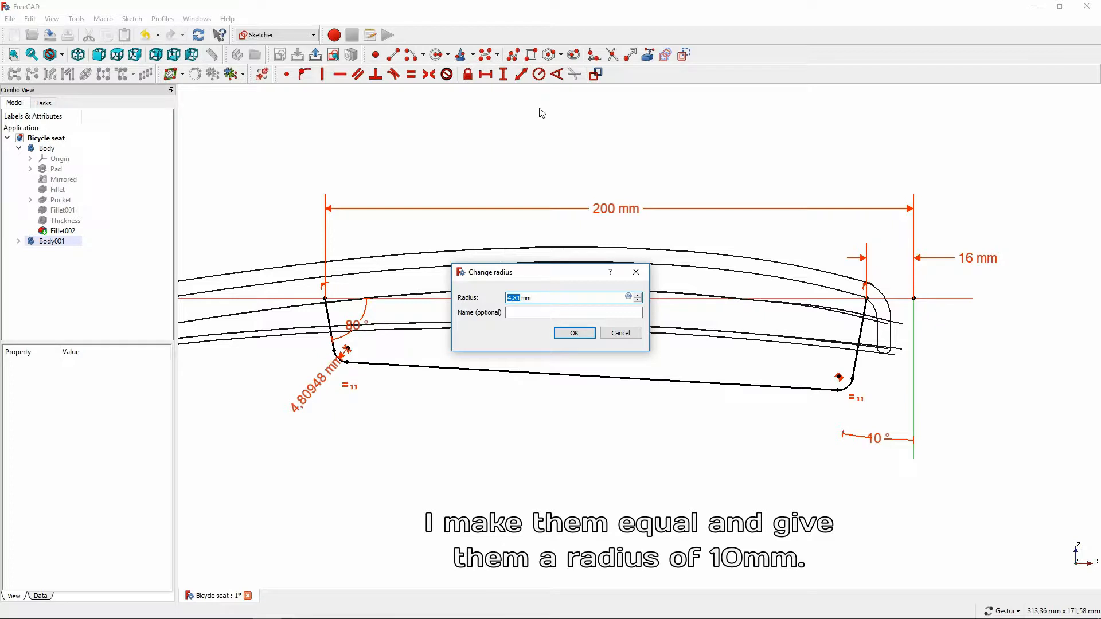
pyautogui.press('Return')
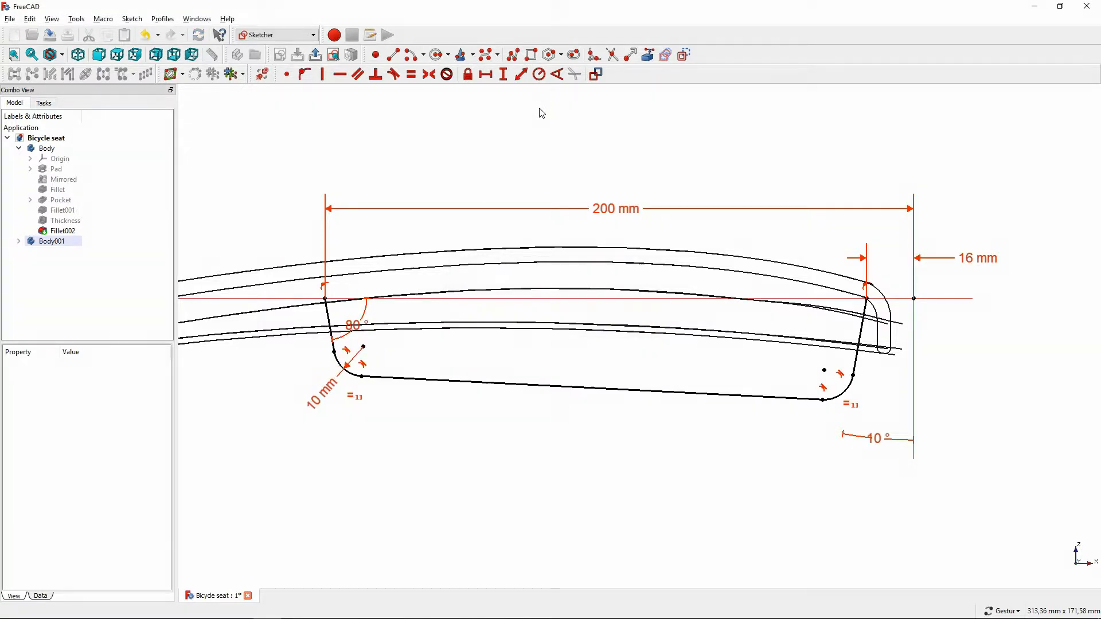
# - Constrain the left fillet arc's center to a vertical distance of 15 mm from the horizontal axis
pyautogui.click(364, 347)
pyautogui.click(445, 299)
pyautogui.click(503, 74)
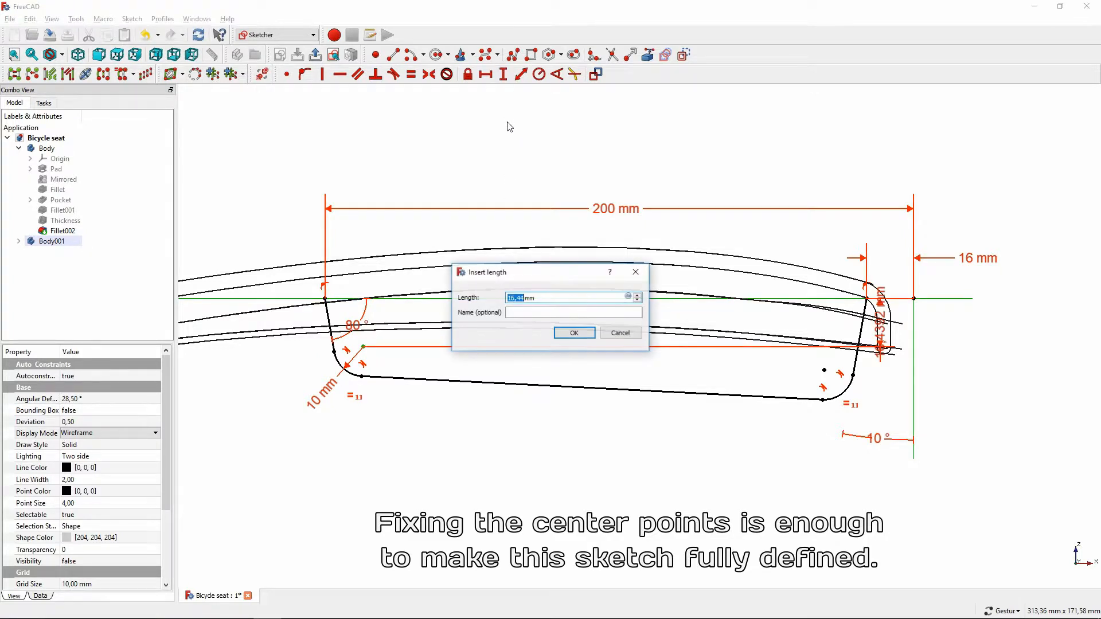
pyautogui.write('15')
pyautogui.press('Return')
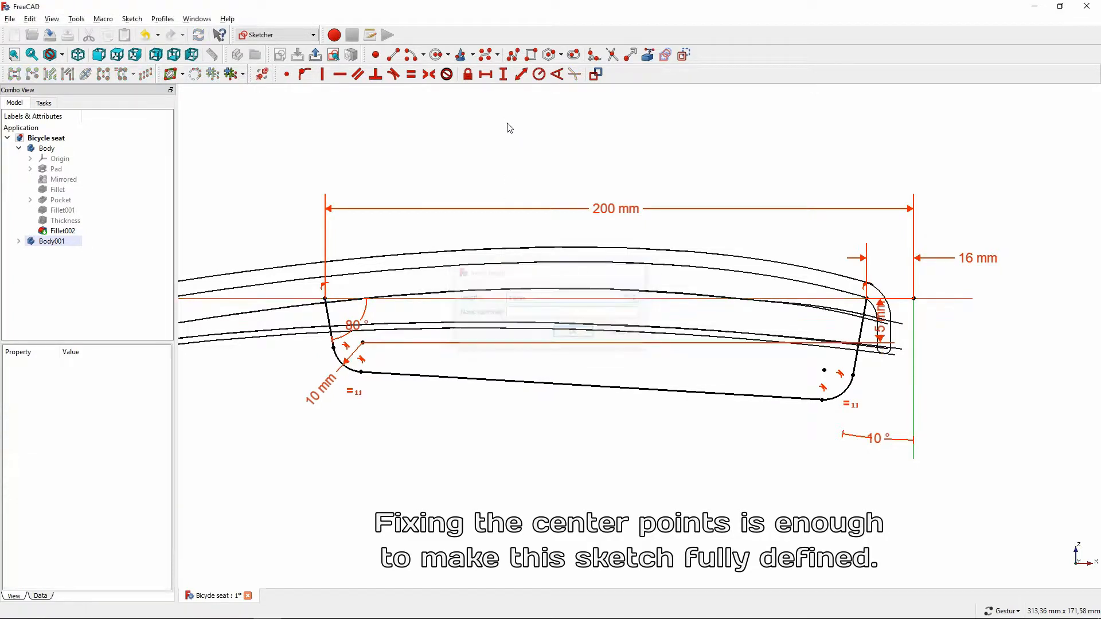
# - Constrain the right fillet arc's center to a vertical distance of 25 mm from the horizontal axis and close the sketch
pyautogui.click(825, 371)
pyautogui.click(796, 299)
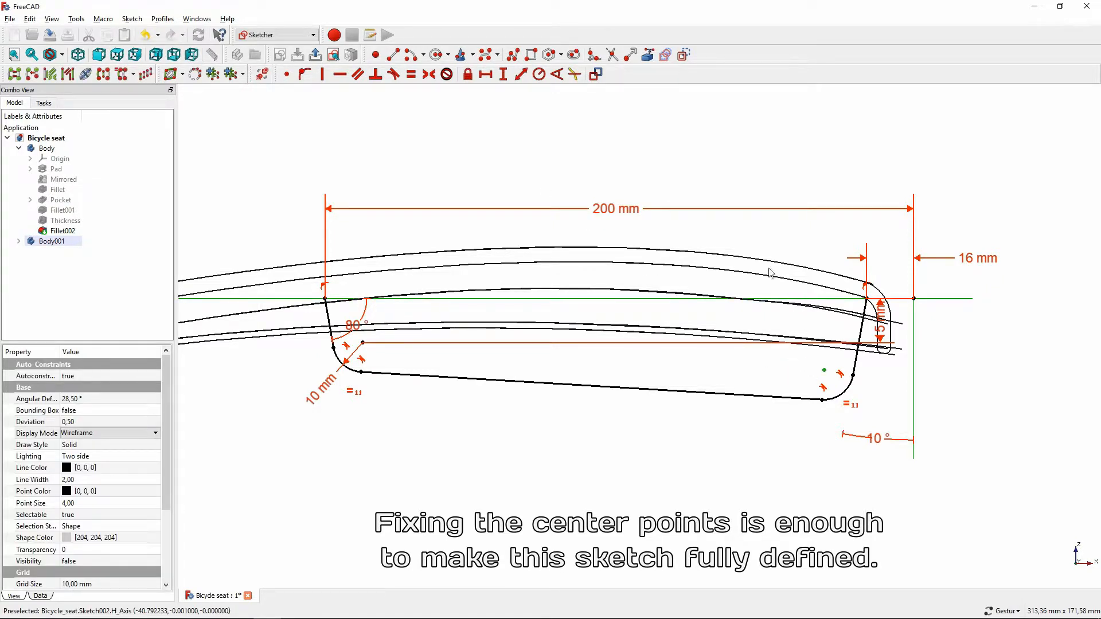
pyautogui.click(503, 74)
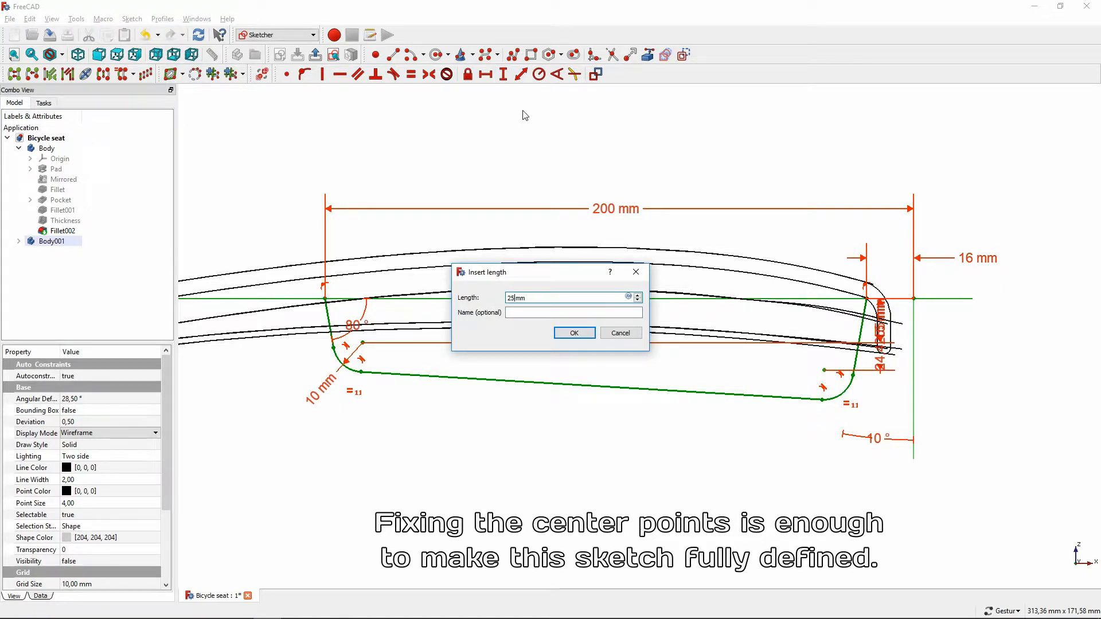
pyautogui.write('25')
pyautogui.press('Return')
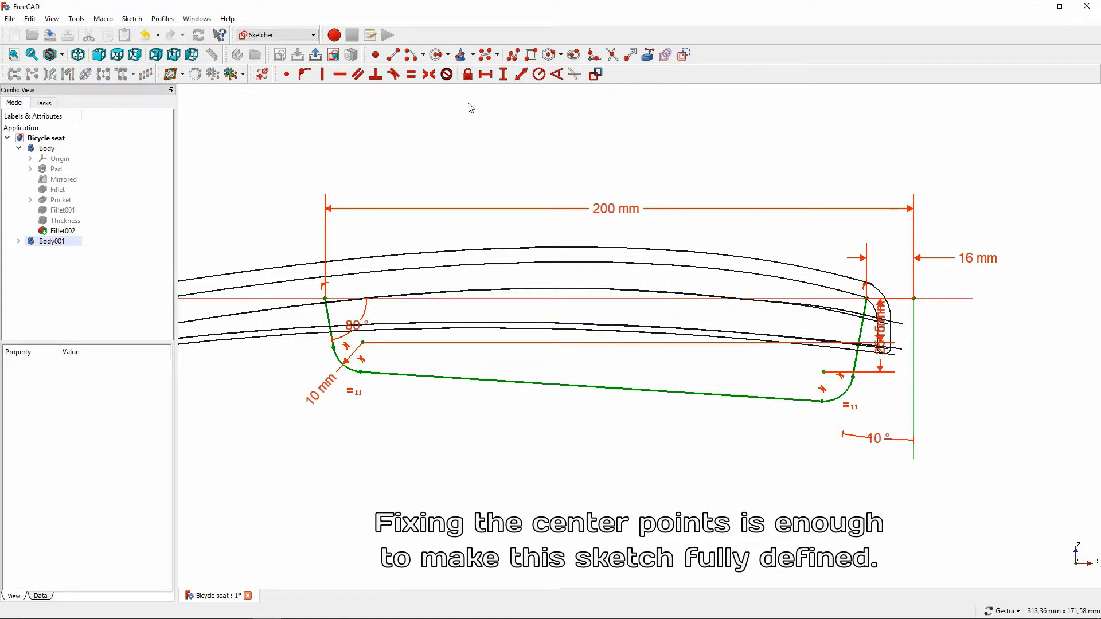
pyautogui.click(315, 55)
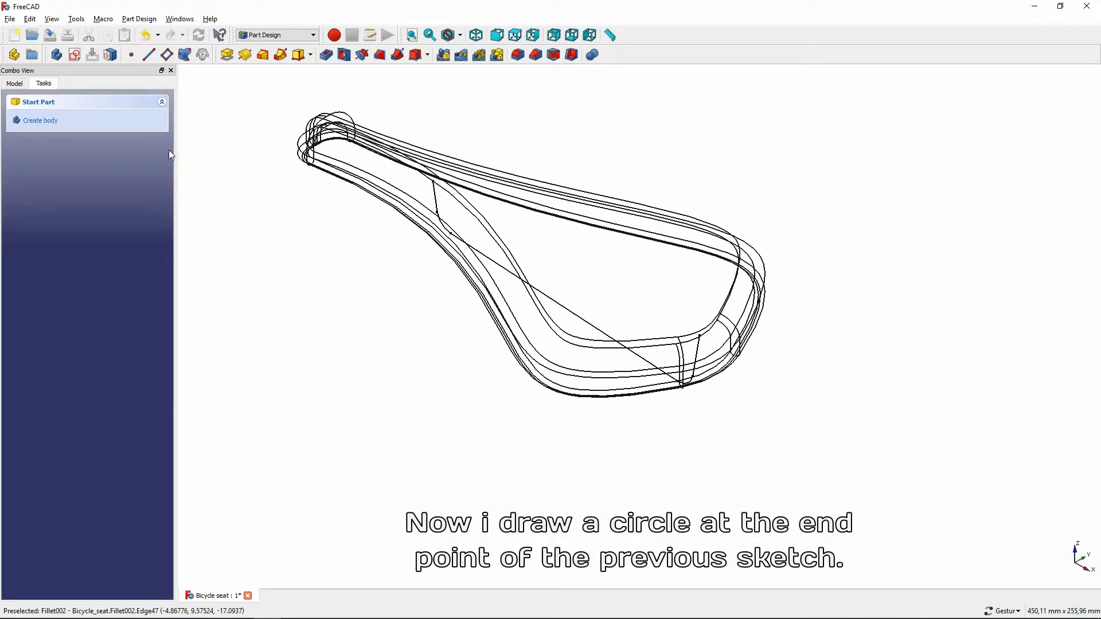
# - Create a new sketch on the XY plane of the second body's origin
pyautogui.click(15, 83)
pyautogui.click(18, 221)
pyautogui.click(65, 232)
pyautogui.press('space')
pyautogui.click(253, 312)
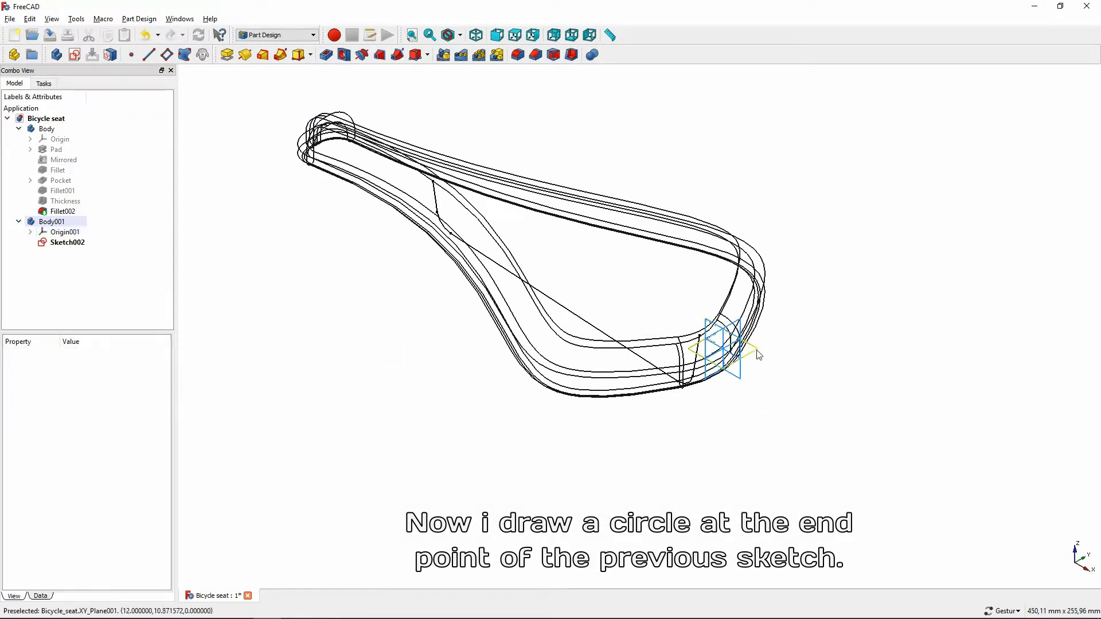
pyautogui.click(758, 355)
pyautogui.click(76, 55)
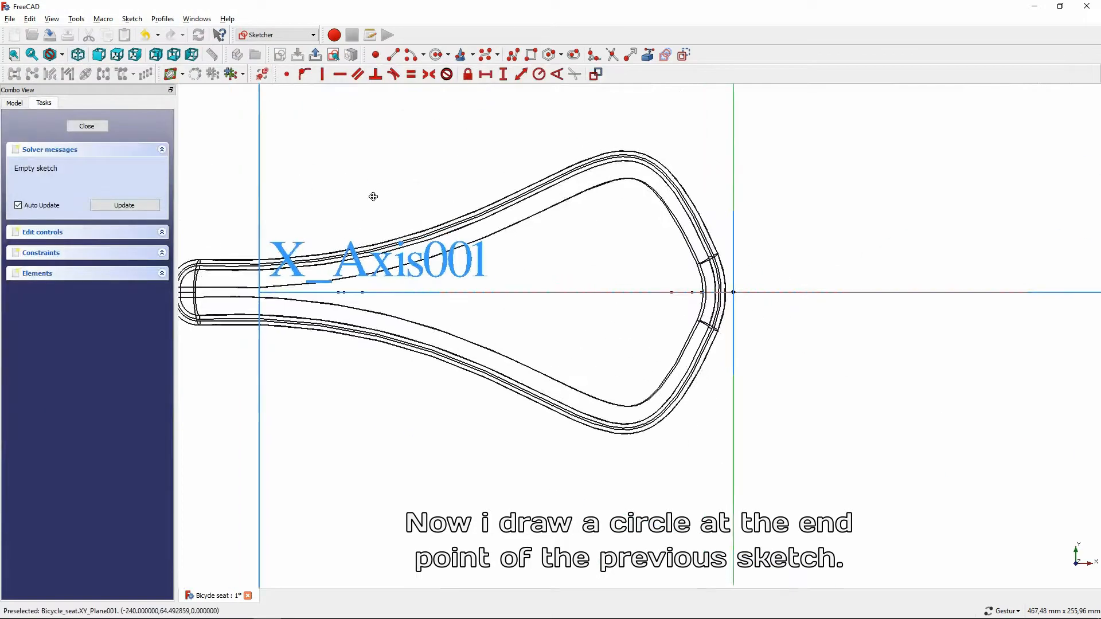
pyautogui.click(86, 125)
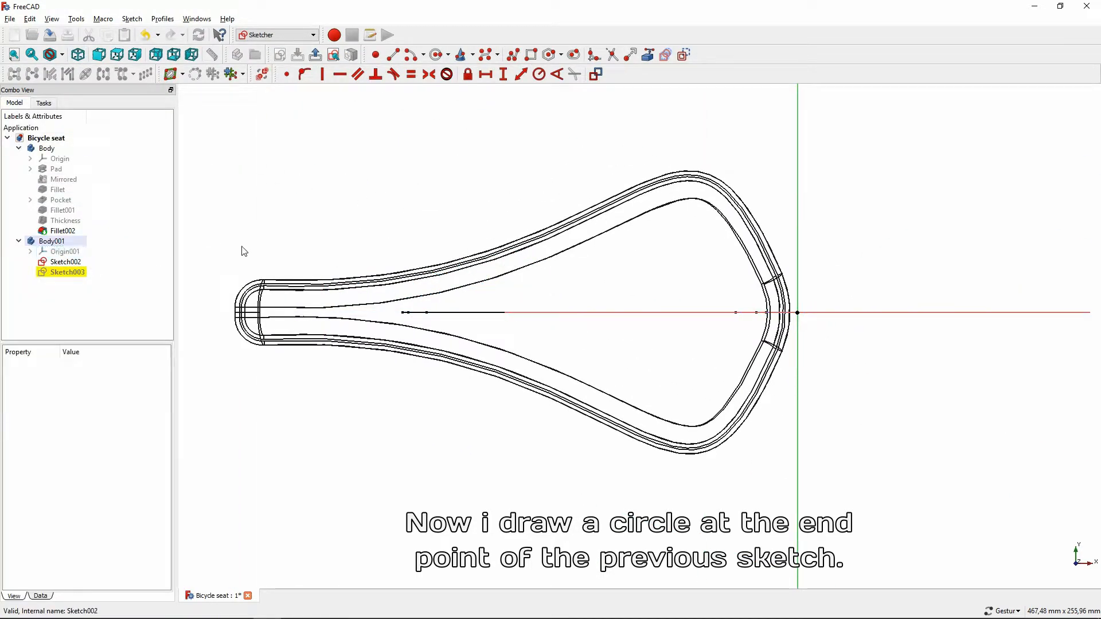
# - Draw a circle of 4 mm radius centered on the horizontal axis, 200 mm horizontally from the origin
pyautogui.click(435, 54)
pyautogui.rightClick(578, 294)
pyautogui.click(567, 304)
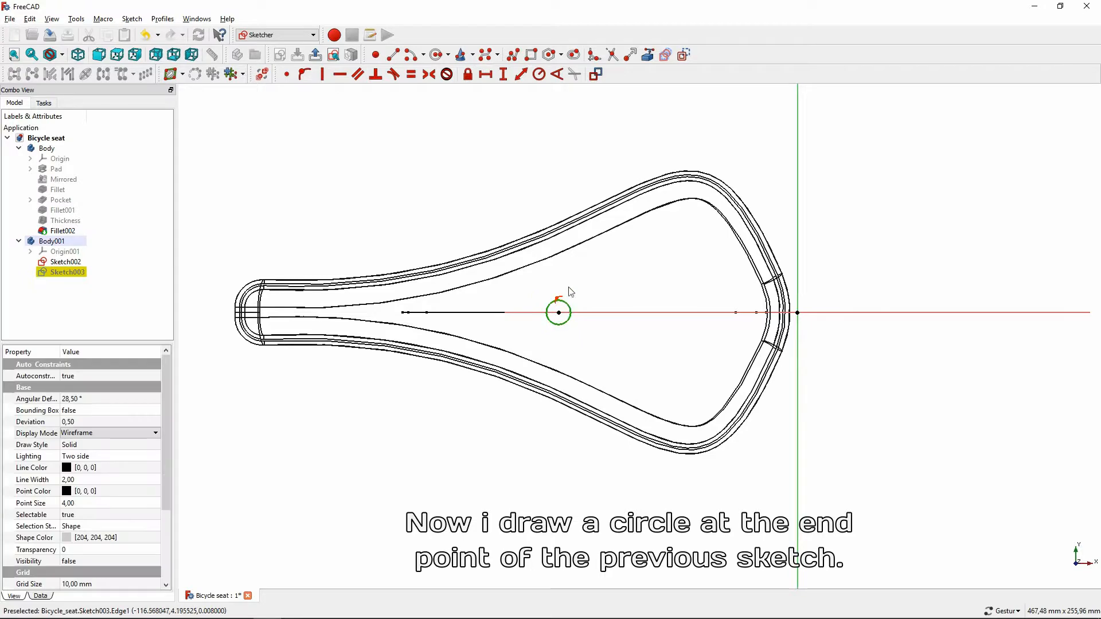
pyautogui.click(539, 74)
pyautogui.write('4')
pyautogui.press('Return')
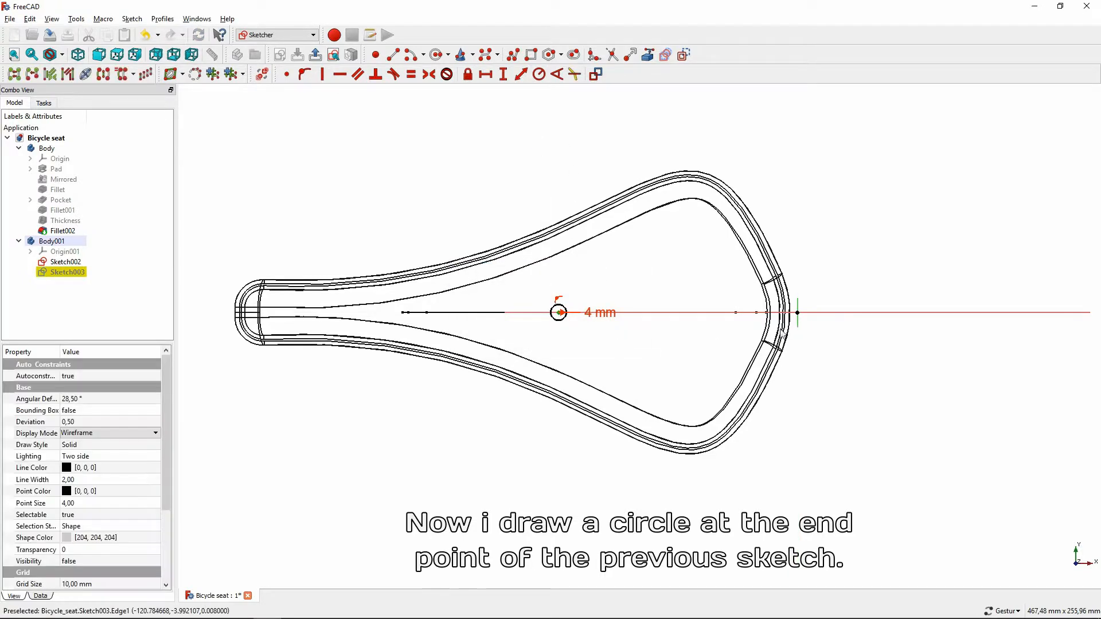
pyautogui.write('l200')
pyautogui.press('Return')
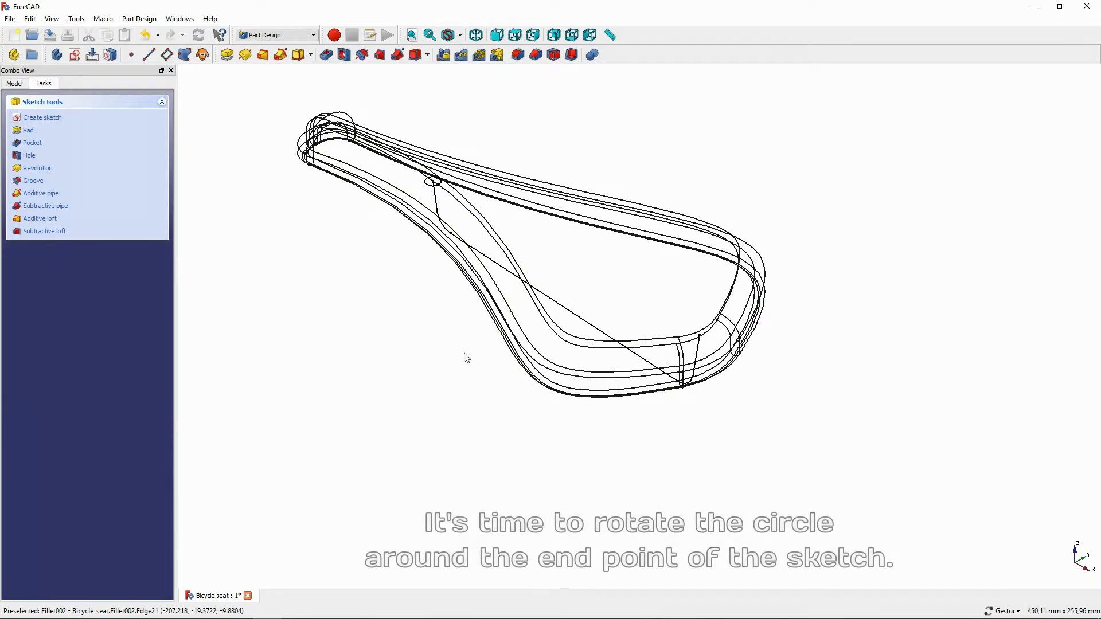
# - Set the map mode of the circle's sketch to Deactivated
pyautogui.moveTo(465, 357); pyautogui.dragTo(732, 472)
pyautogui.scroll(5, 574, 412)
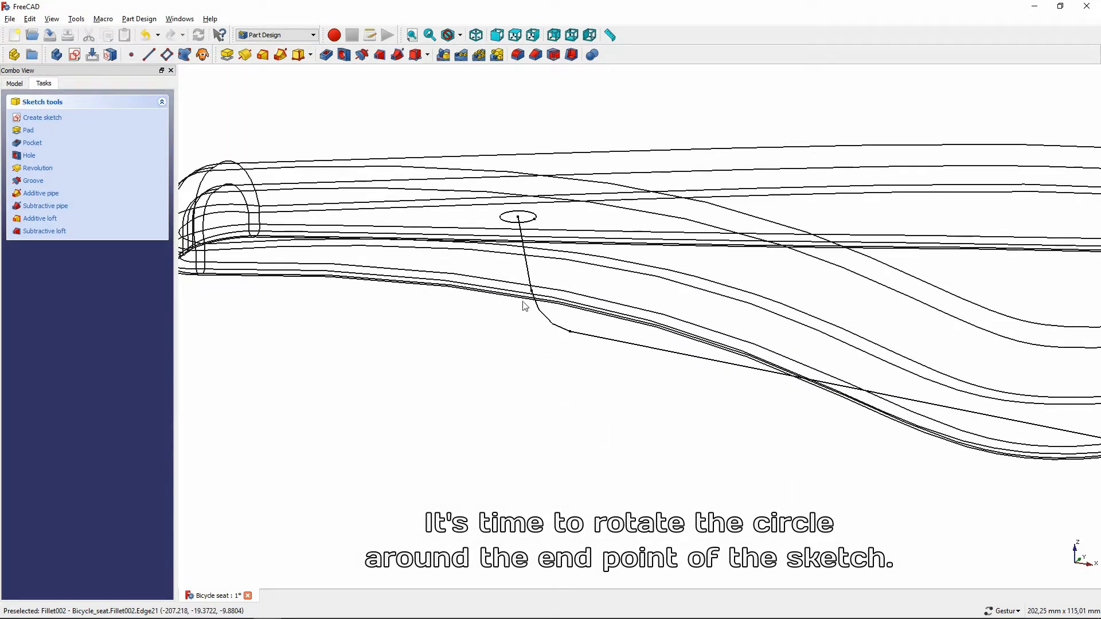
pyautogui.click(497, 35)
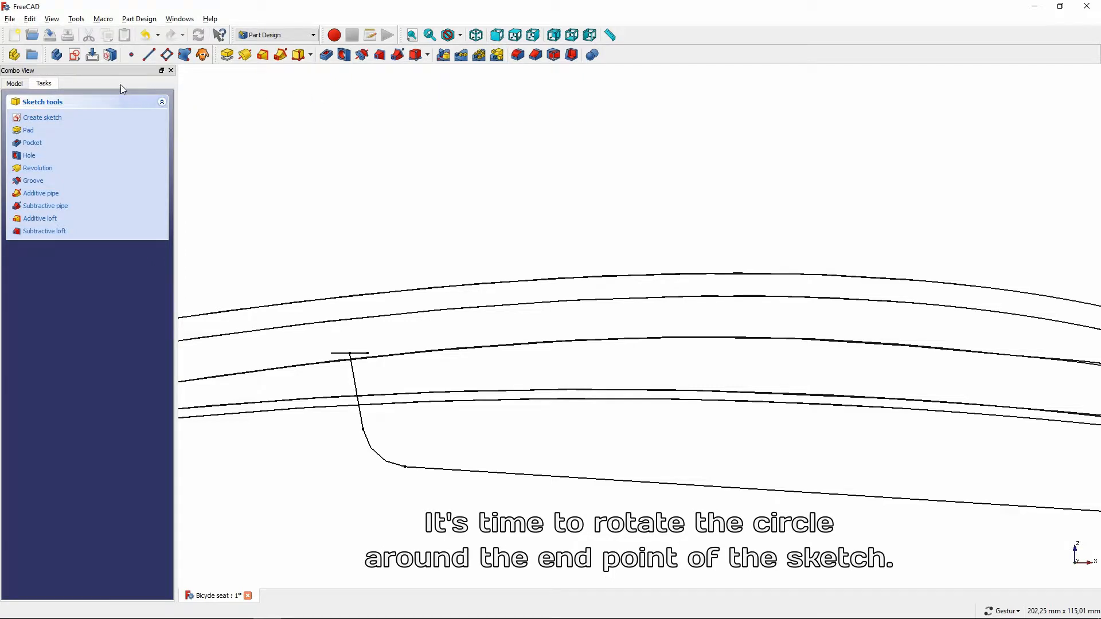
pyautogui.click(14, 84)
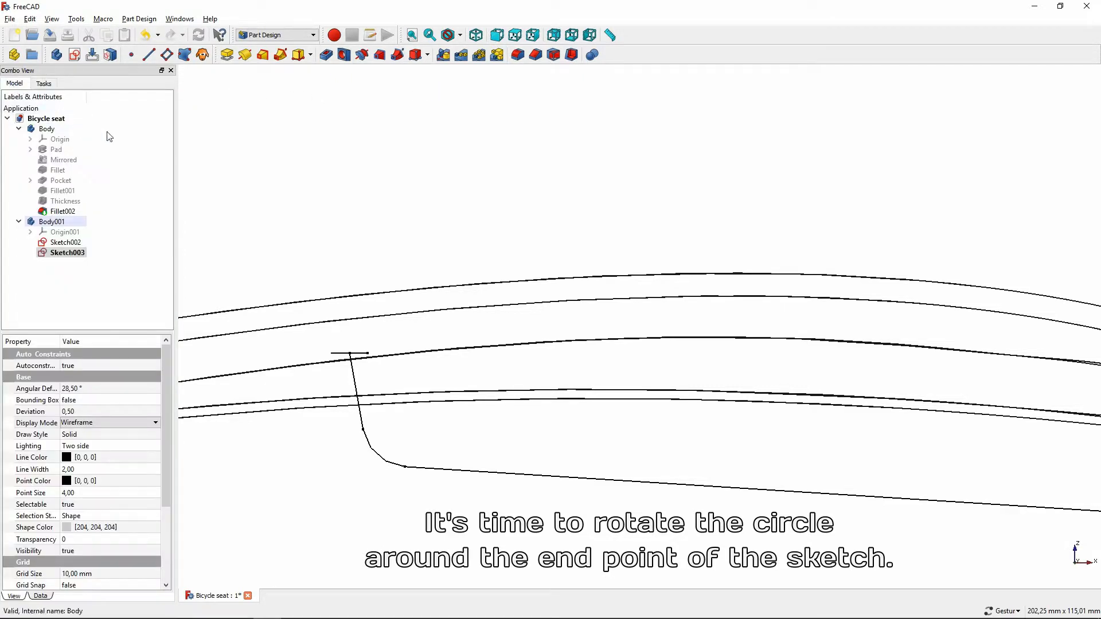
pyautogui.moveTo(330, 284); pyautogui.dragTo(481, 204, button='right')
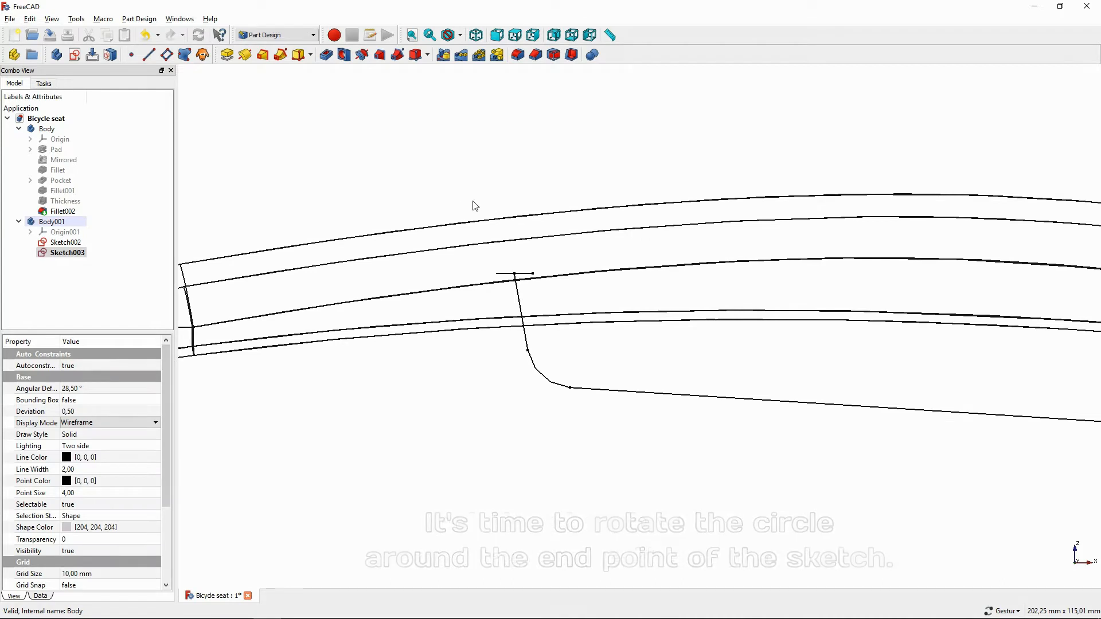
pyautogui.click(95, 262)
pyautogui.click(68, 253)
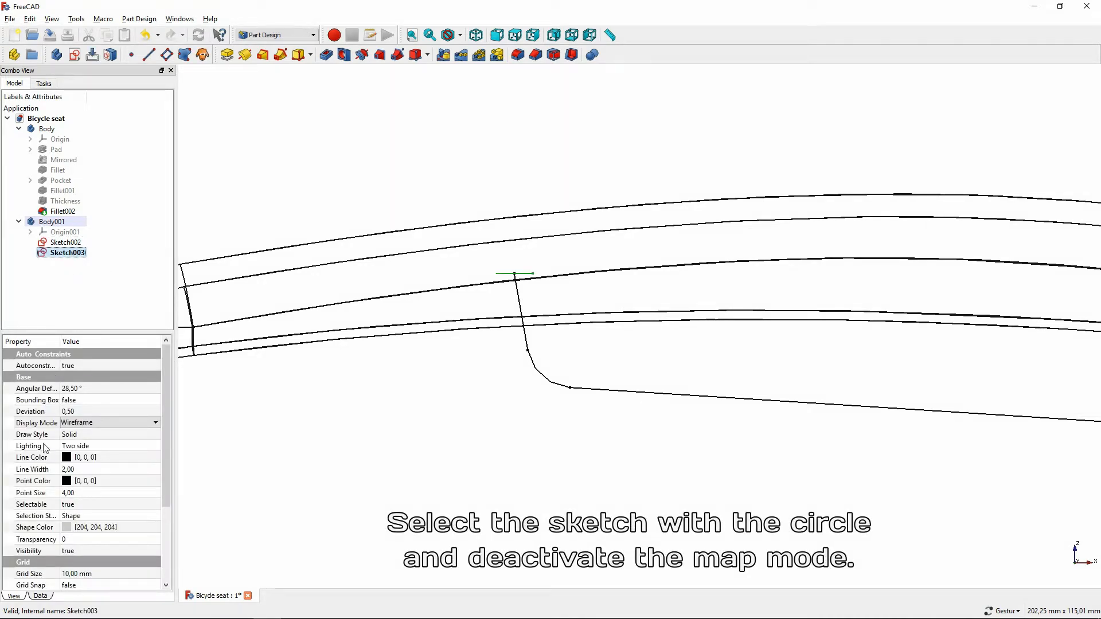
pyautogui.click(41, 596)
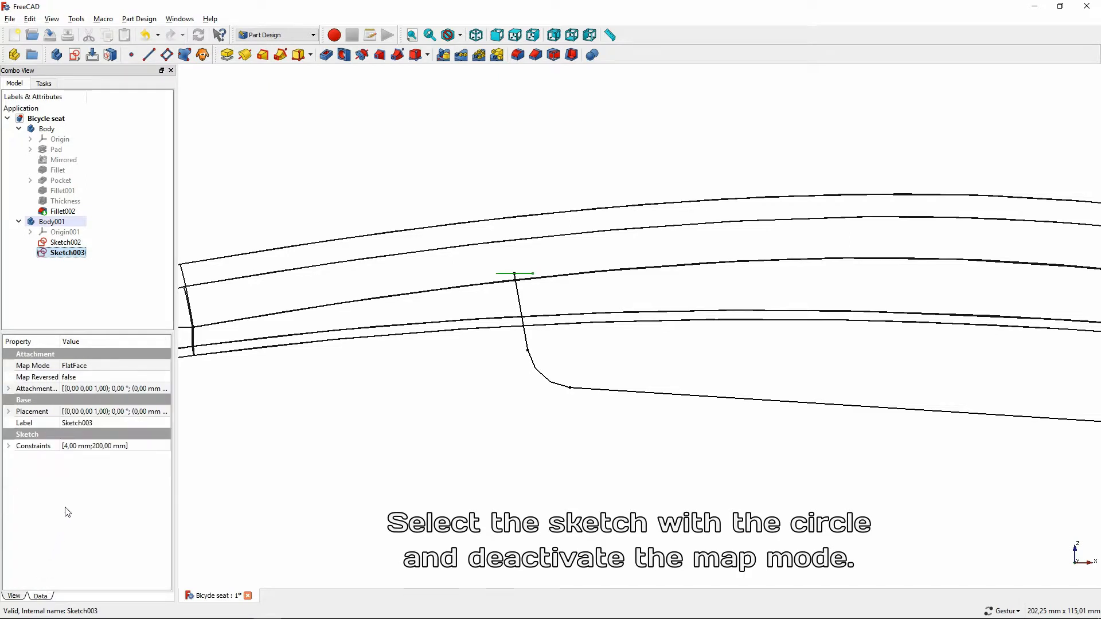
pyautogui.click(114, 367)
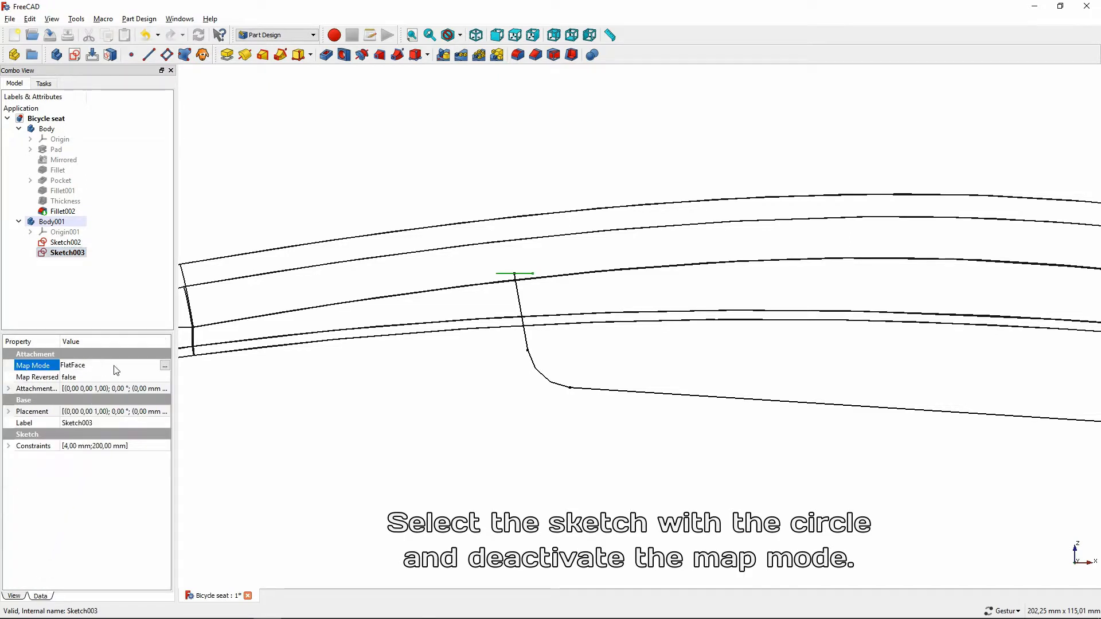
pyautogui.click(164, 367)
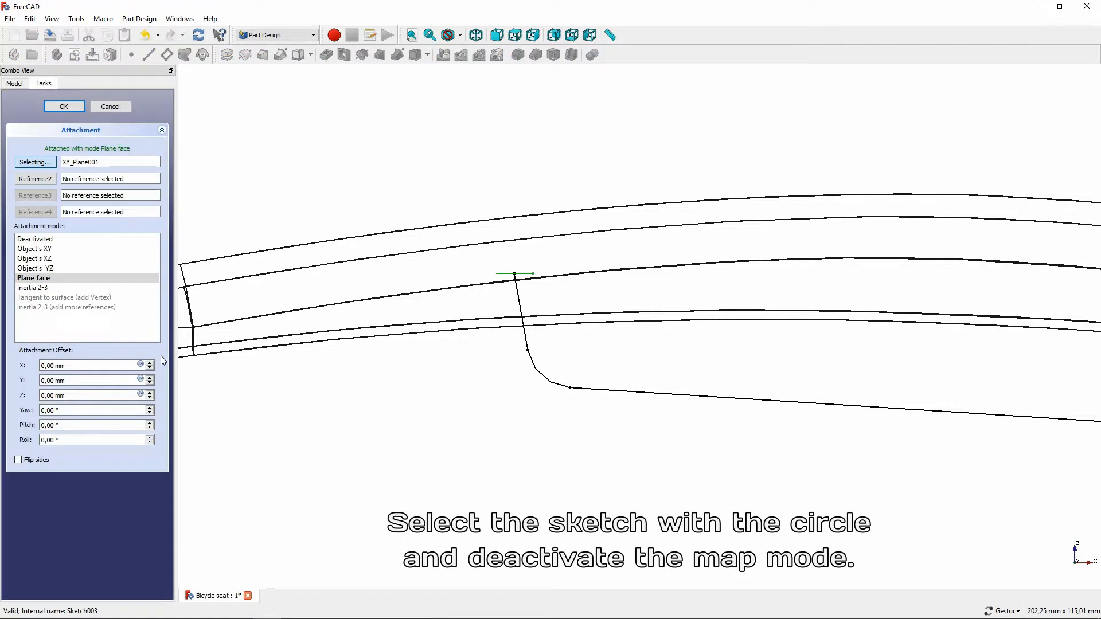
pyautogui.click(57, 239)
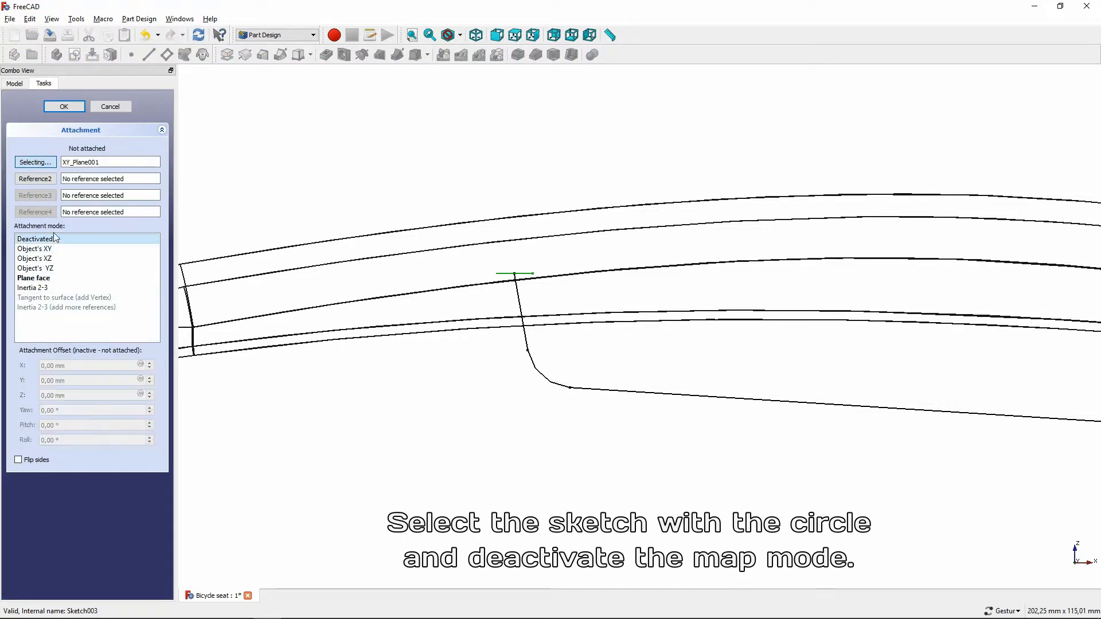
pyautogui.click(64, 107)
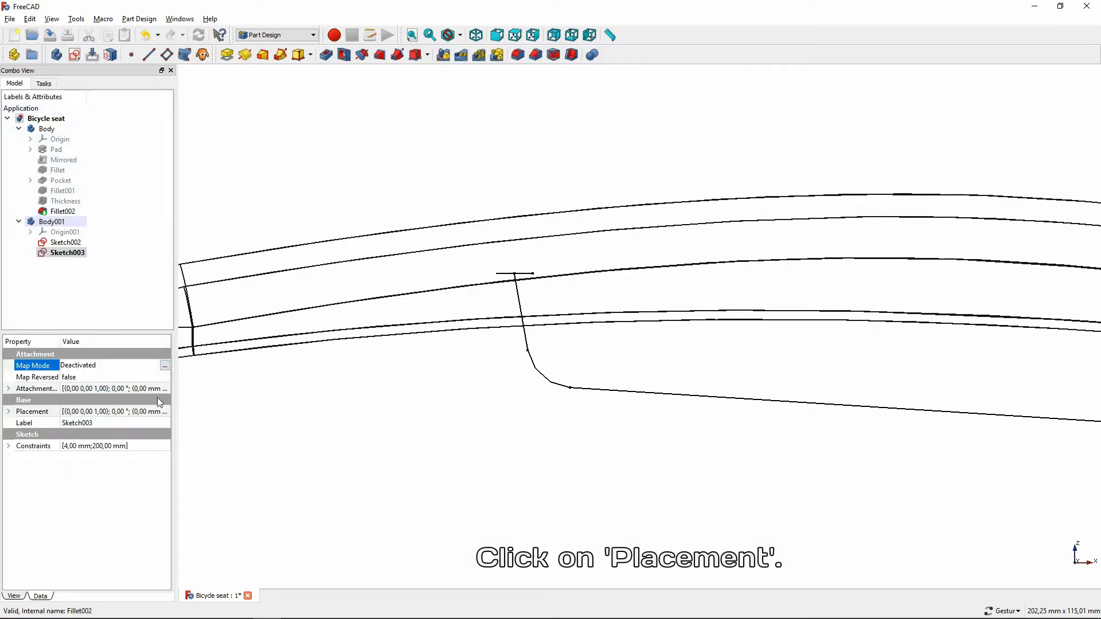
# - Rotate the circle's sketch -10° about the Y axis around its center of mass, using the rotation axis with angle mode
pyautogui.click(164, 411)
pyautogui.click(165, 411)
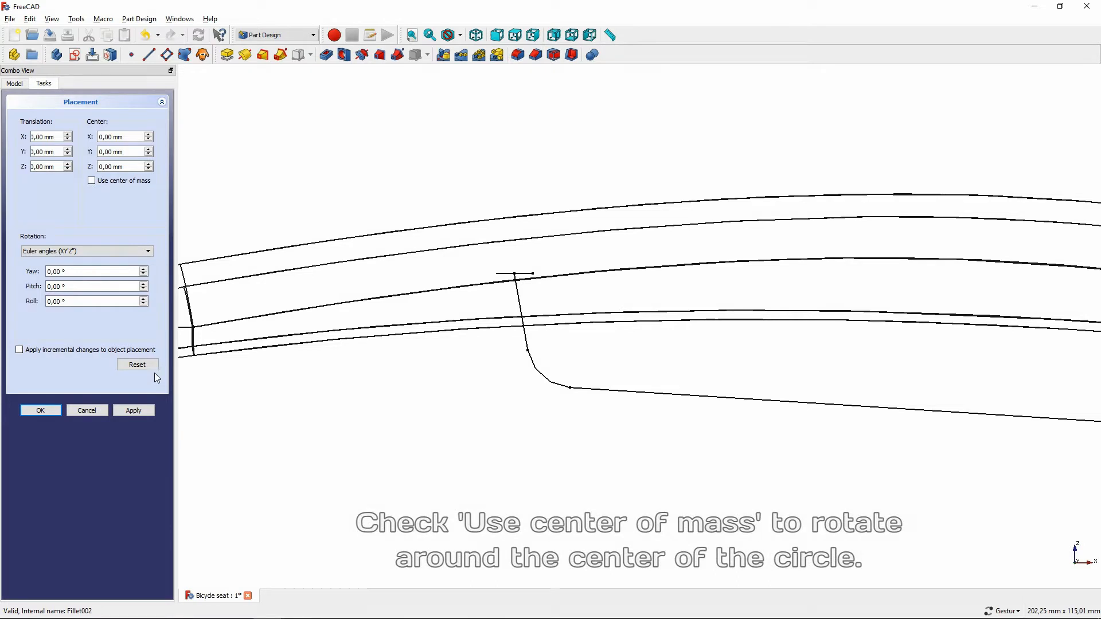
pyautogui.click(91, 184)
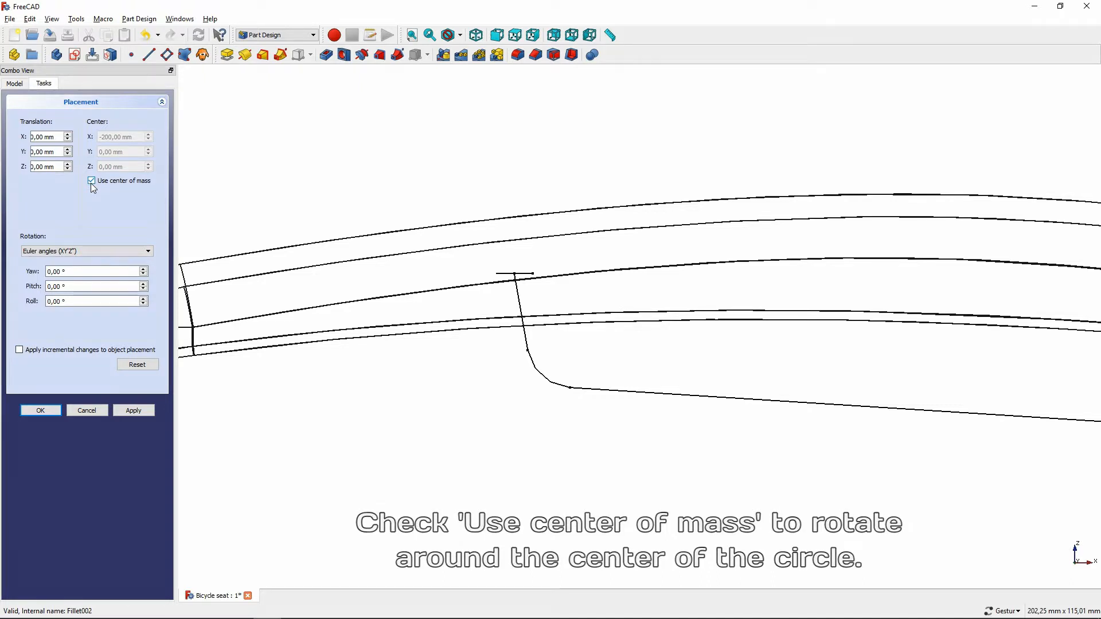
pyautogui.click(82, 250)
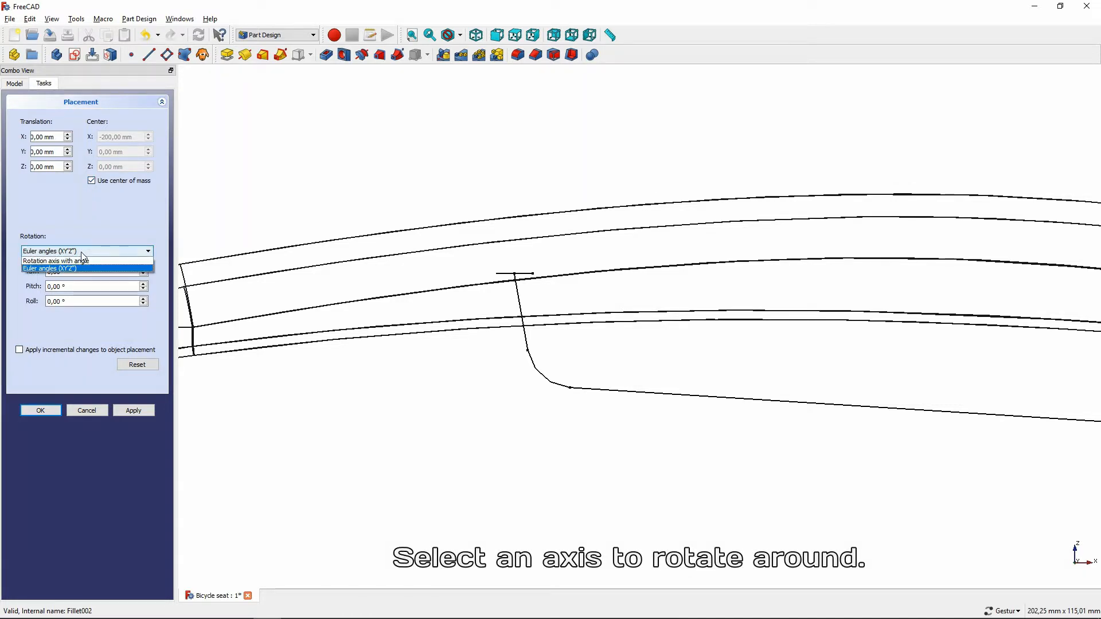
pyautogui.click(83, 261)
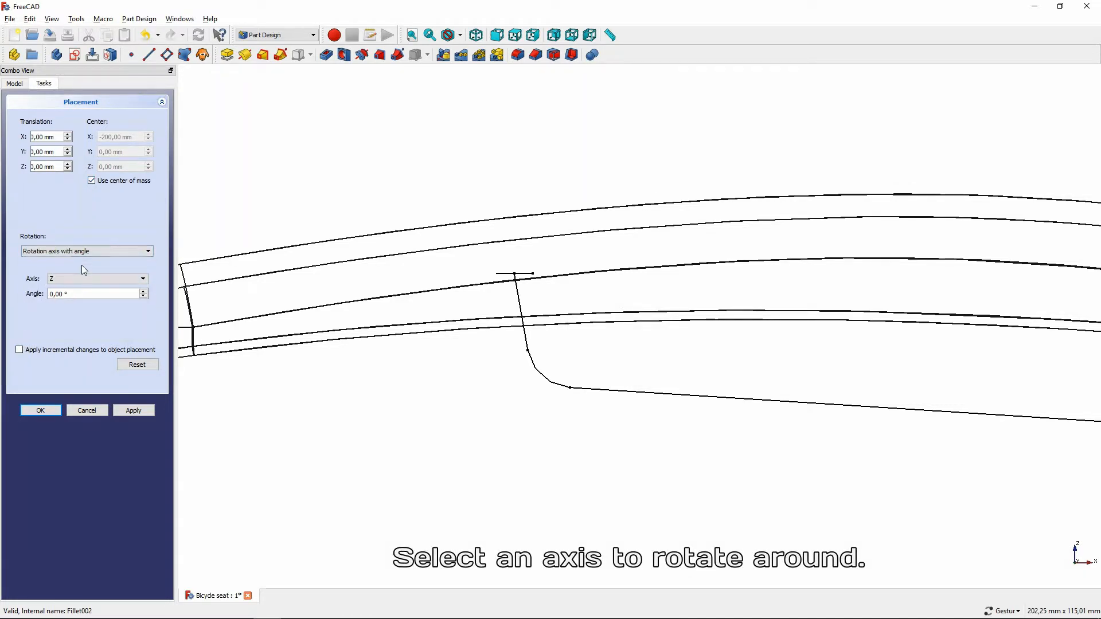
pyautogui.click(84, 279)
pyautogui.click(86, 296)
pyautogui.press('Tab')
pyautogui.click(39, 409)
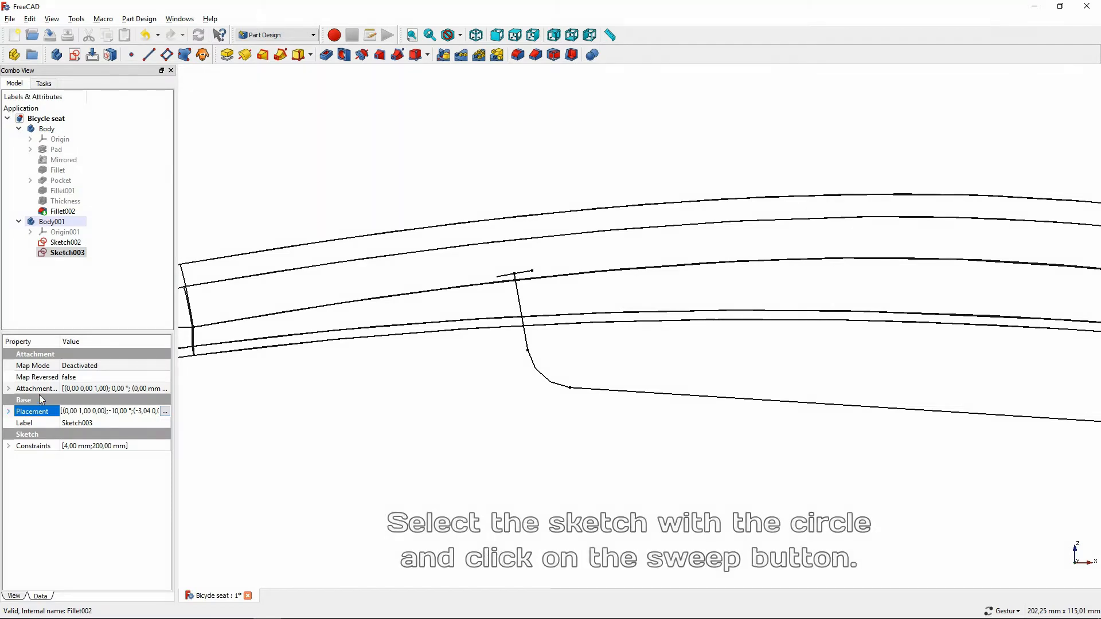
# - Sweep the circle sketch along the rod path sketch as an additive pipe with Transformed corner transition
pyautogui.click(69, 254)
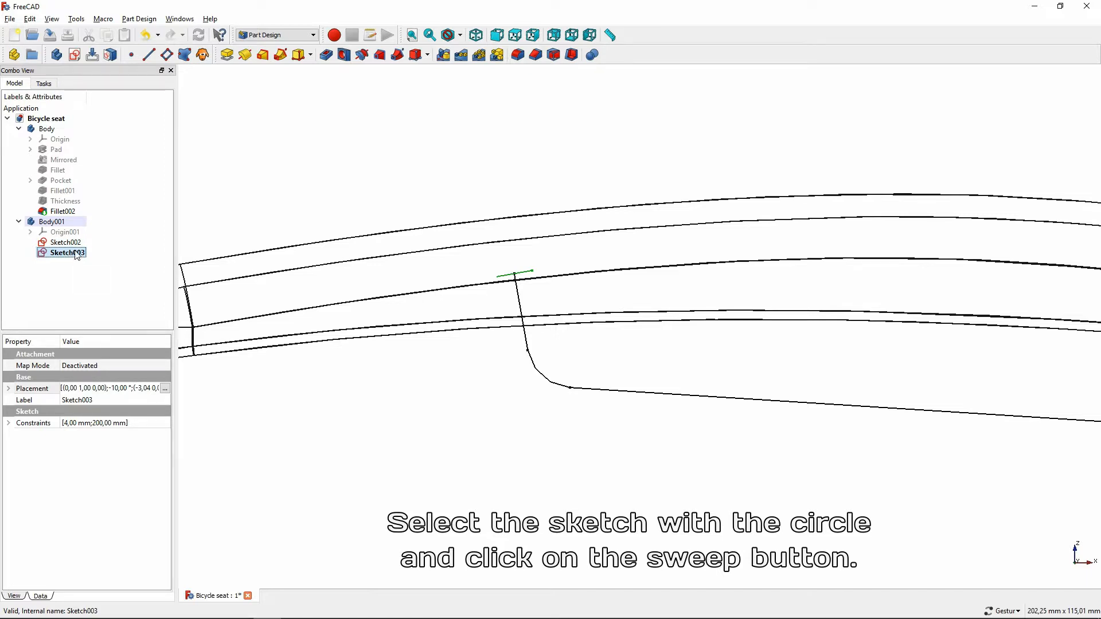
pyautogui.click(280, 55)
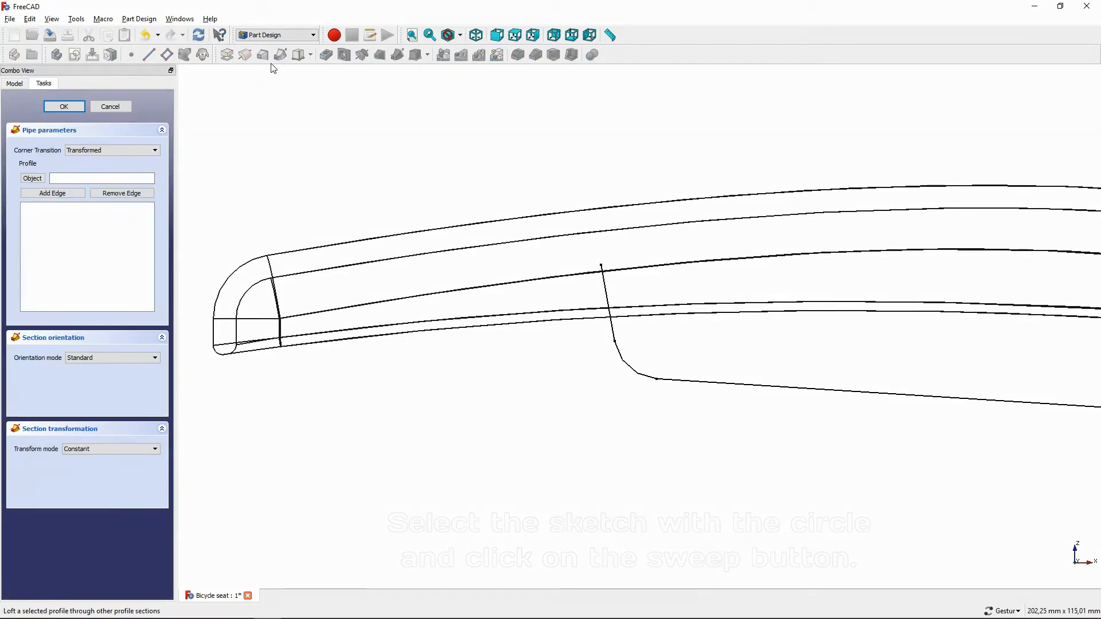
pyautogui.click(34, 178)
pyautogui.click(35, 178)
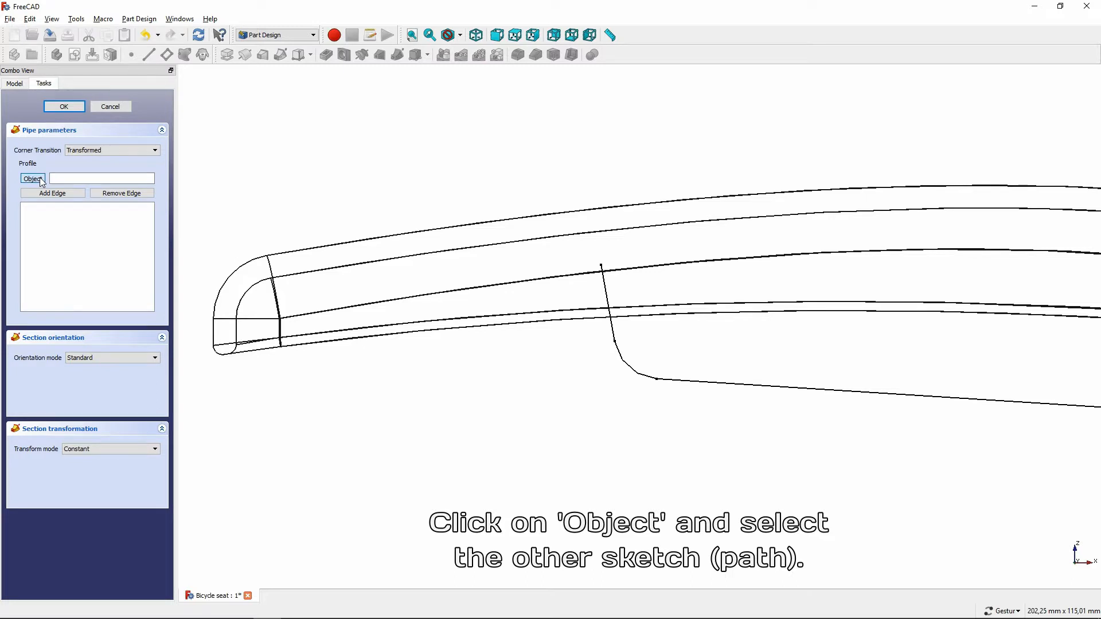
pyautogui.click(679, 386)
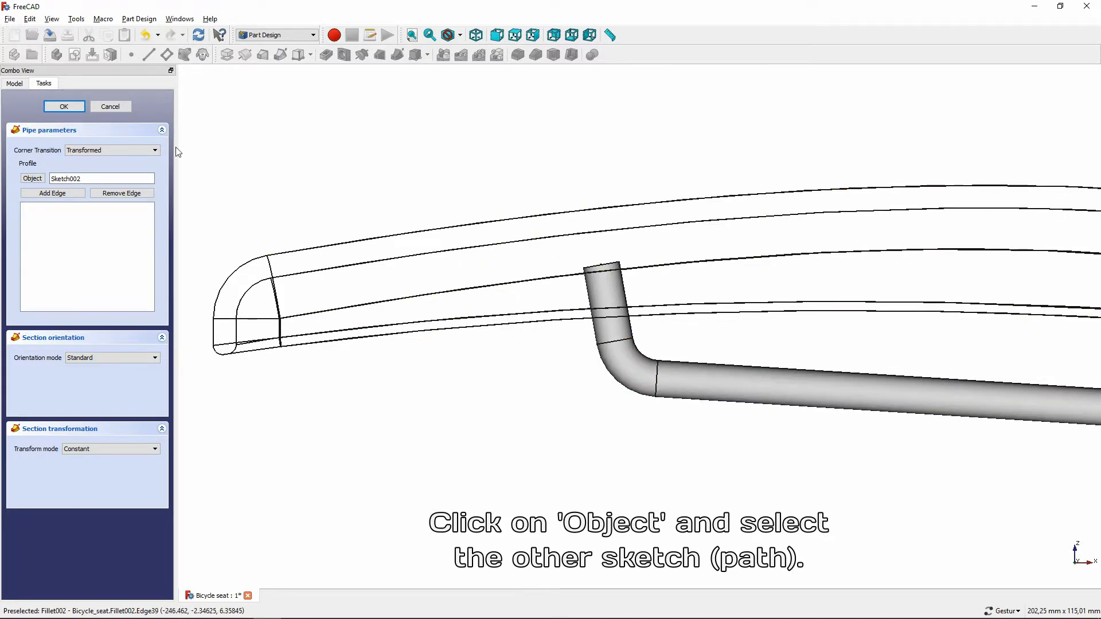
pyautogui.click(78, 108)
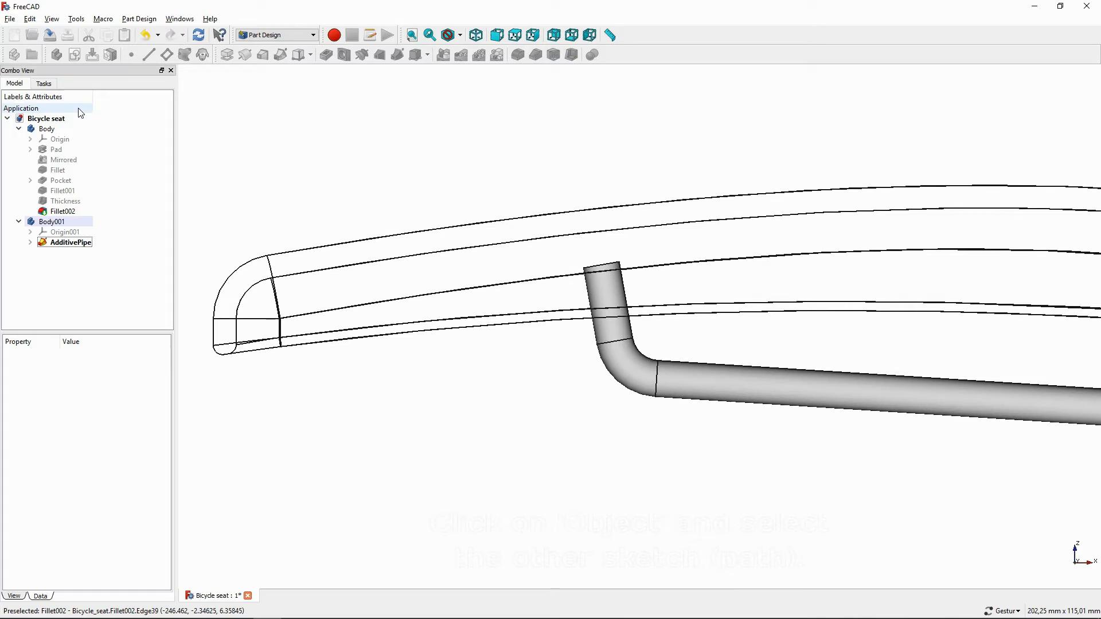
# - Change the display mode of the seat body from wireframe to Flat Lines
pyautogui.scroll(-5, 364, 217)
pyautogui.moveTo(647, 418); pyautogui.dragTo(575, 467, button='right')
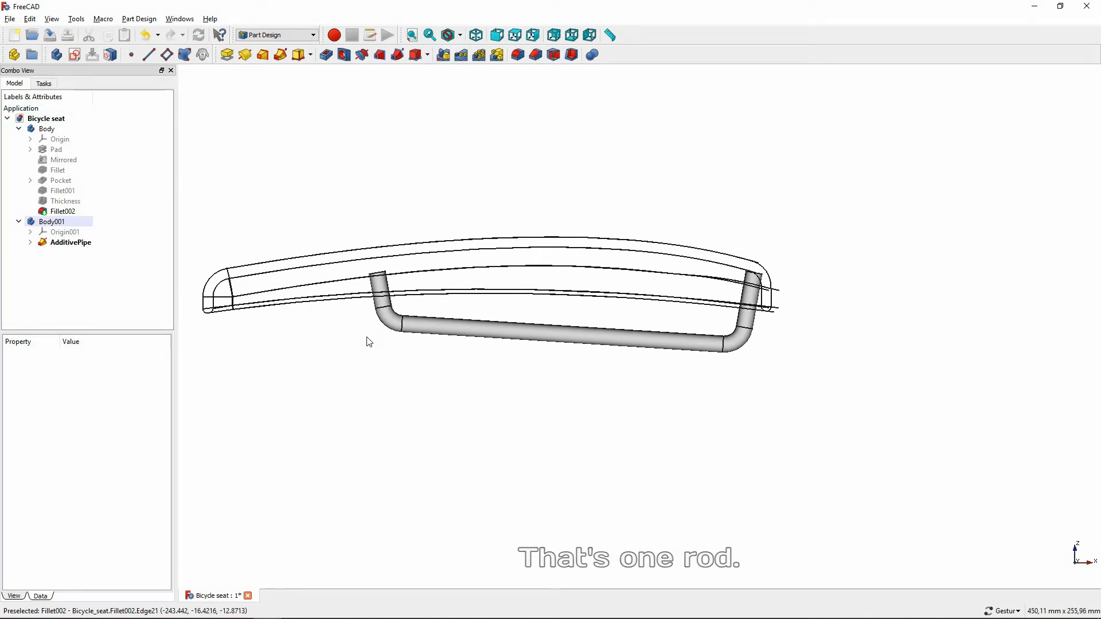
pyautogui.click(47, 129)
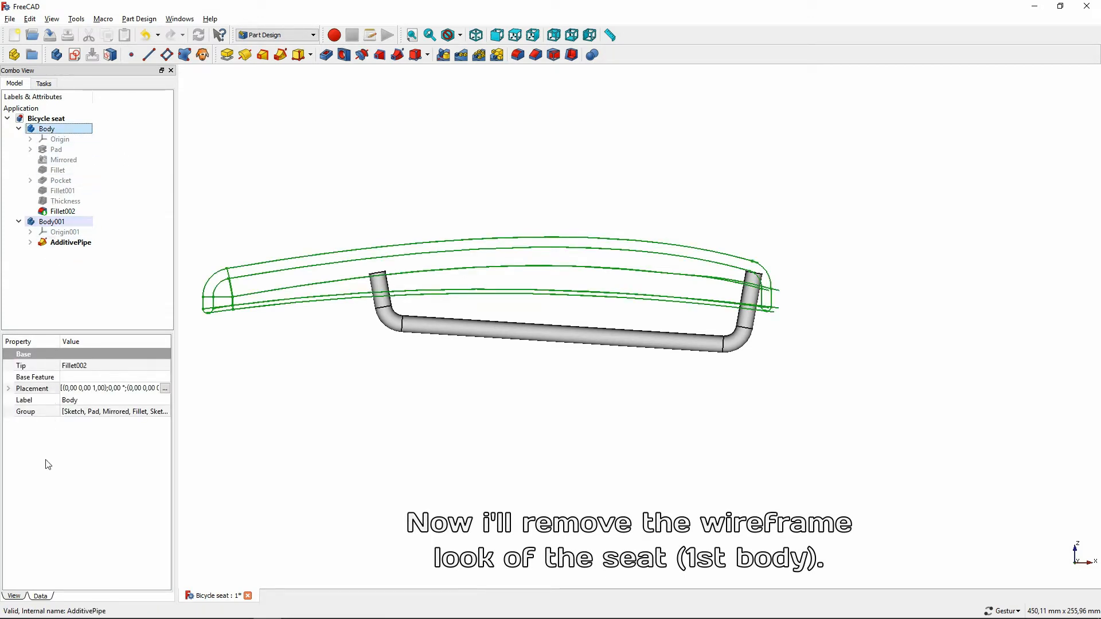
pyautogui.click(14, 597)
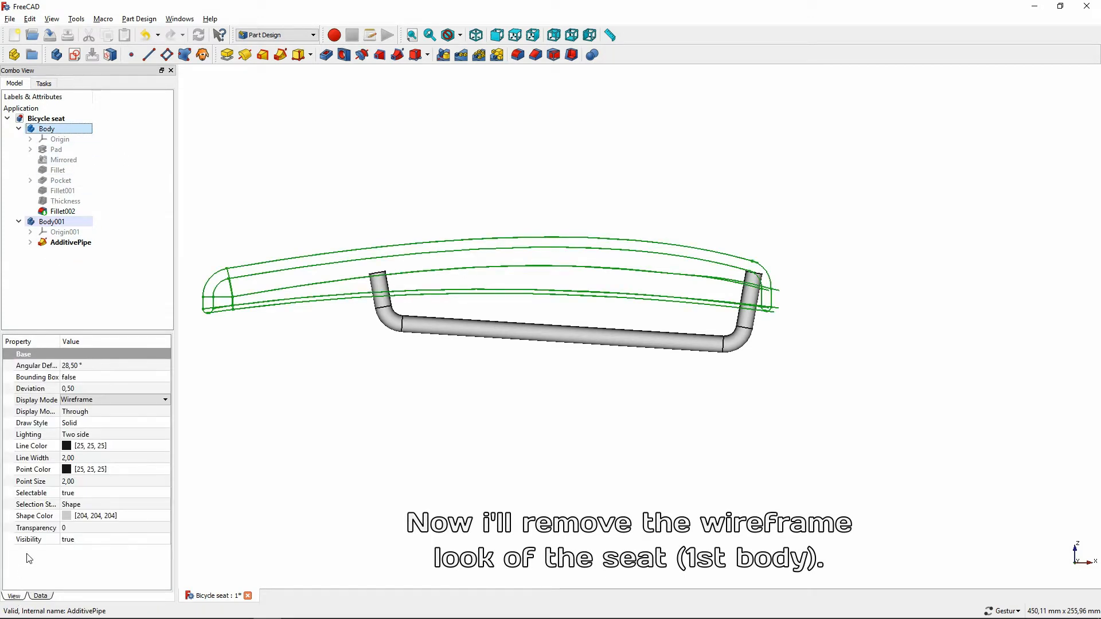
pyautogui.click(92, 399)
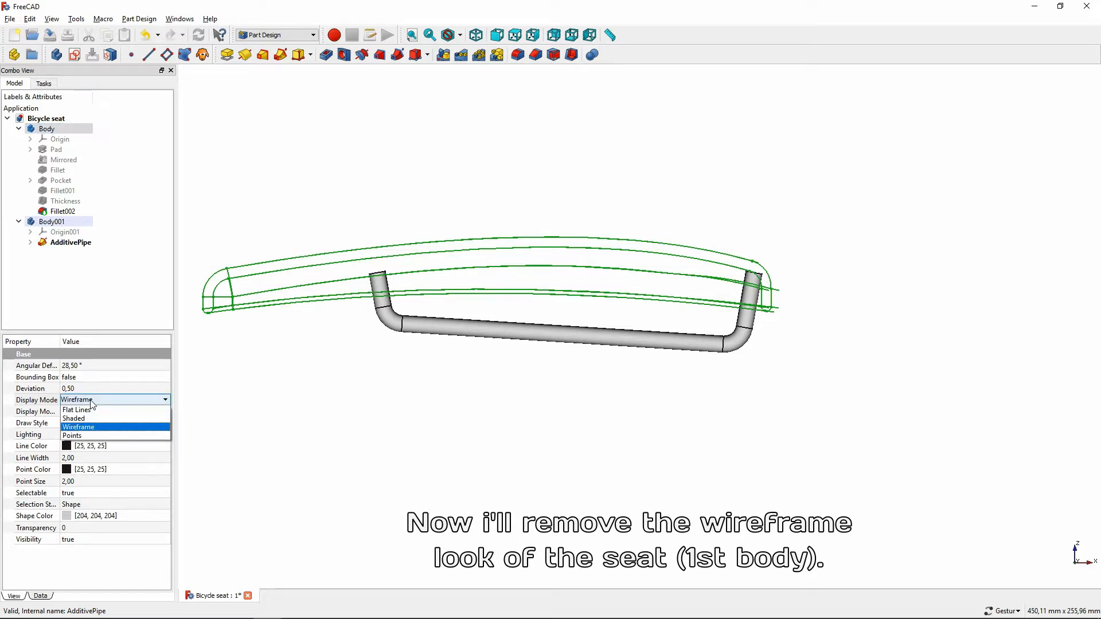
pyautogui.click(95, 411)
pyautogui.click(258, 445)
# - Open the rod body's placement and set its translation to 15 mm in Y and 2 mm in Z
pyautogui.moveTo(258, 445)
pyautogui.mouseDown()
pyautogui.moveTo(472, 427)
pyautogui.moveTo(484, 369)
pyautogui.moveTo(452, 295)
pyautogui.mouseUp()
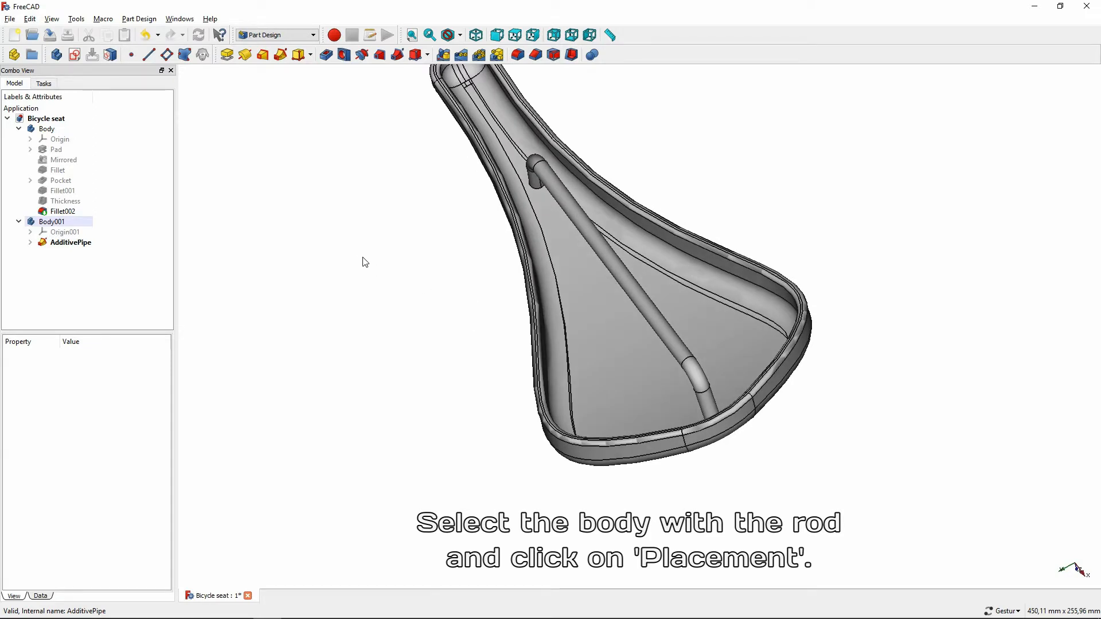
pyautogui.click(81, 222)
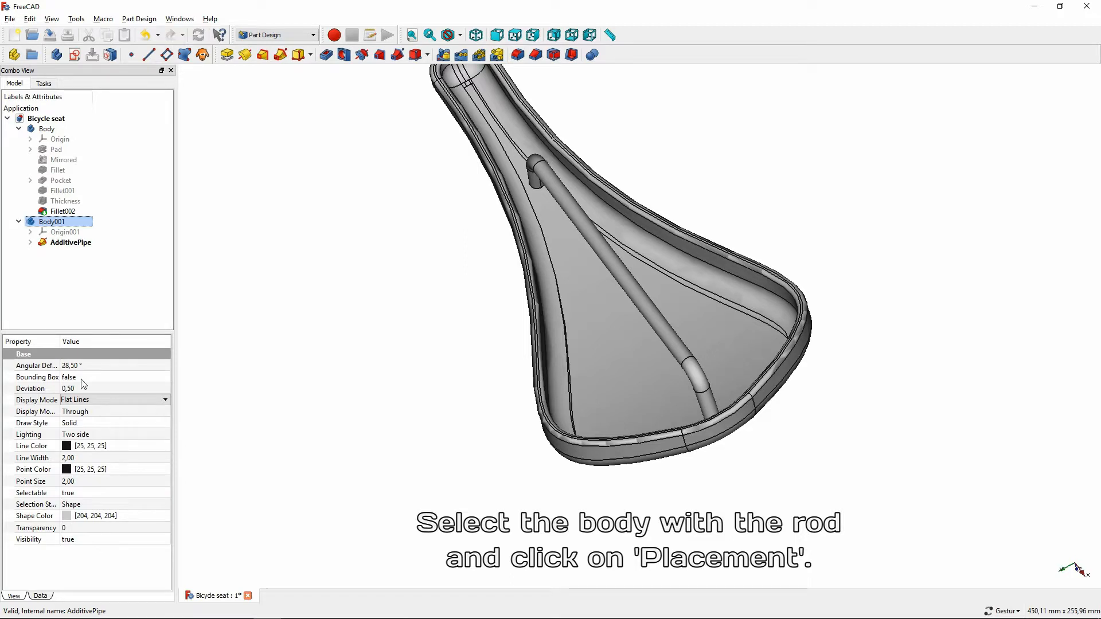
pyautogui.click(41, 597)
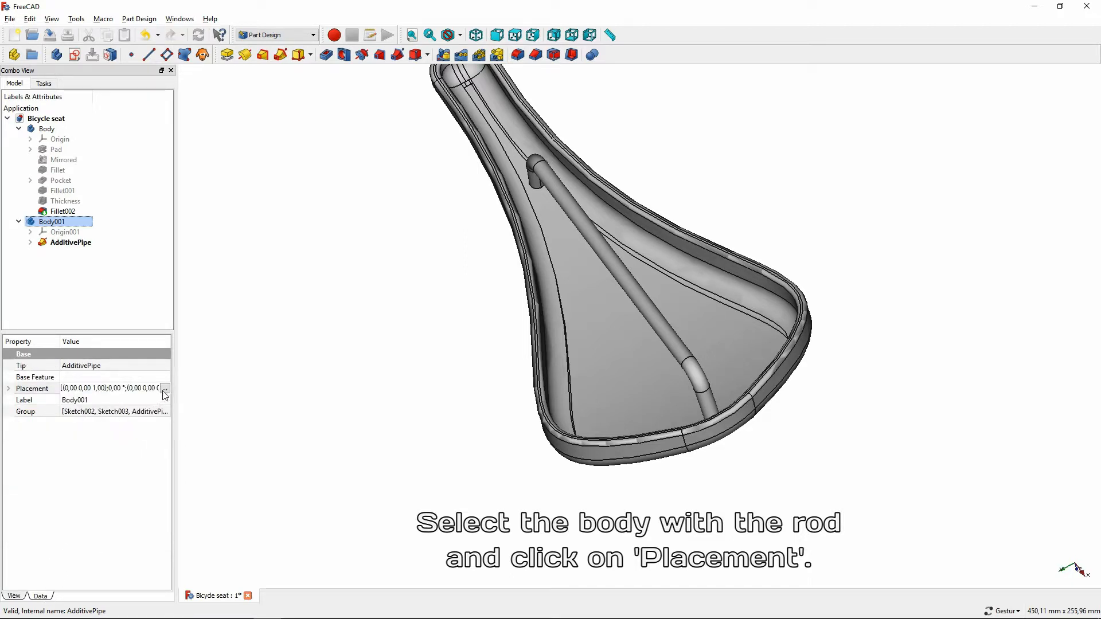
pyautogui.click(165, 390)
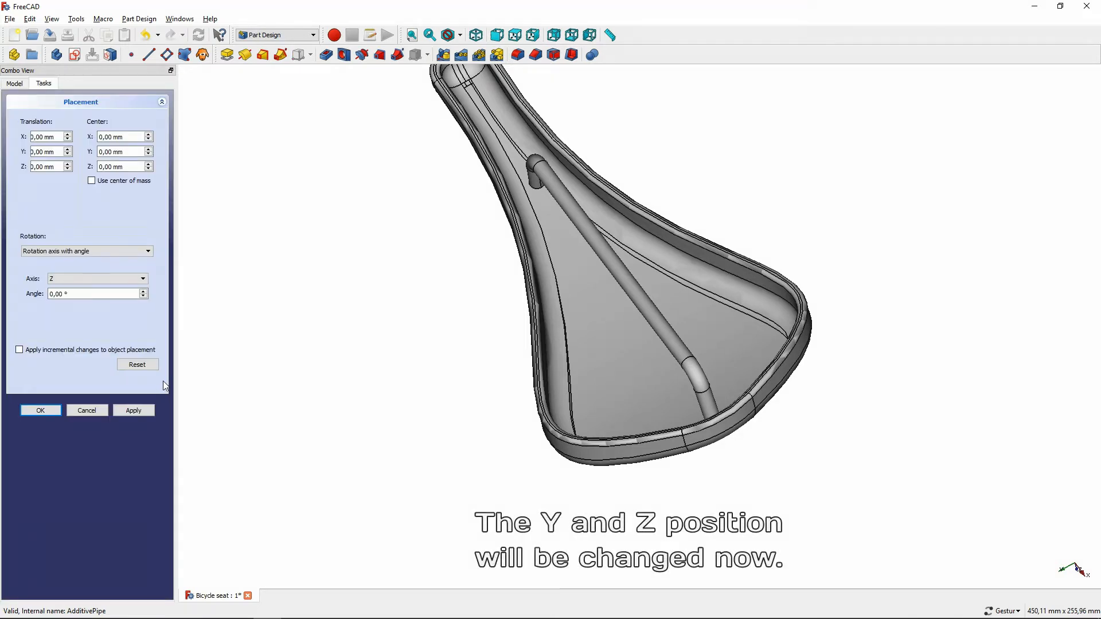
pyautogui.moveTo(62, 155); pyautogui.dragTo(22, 149)
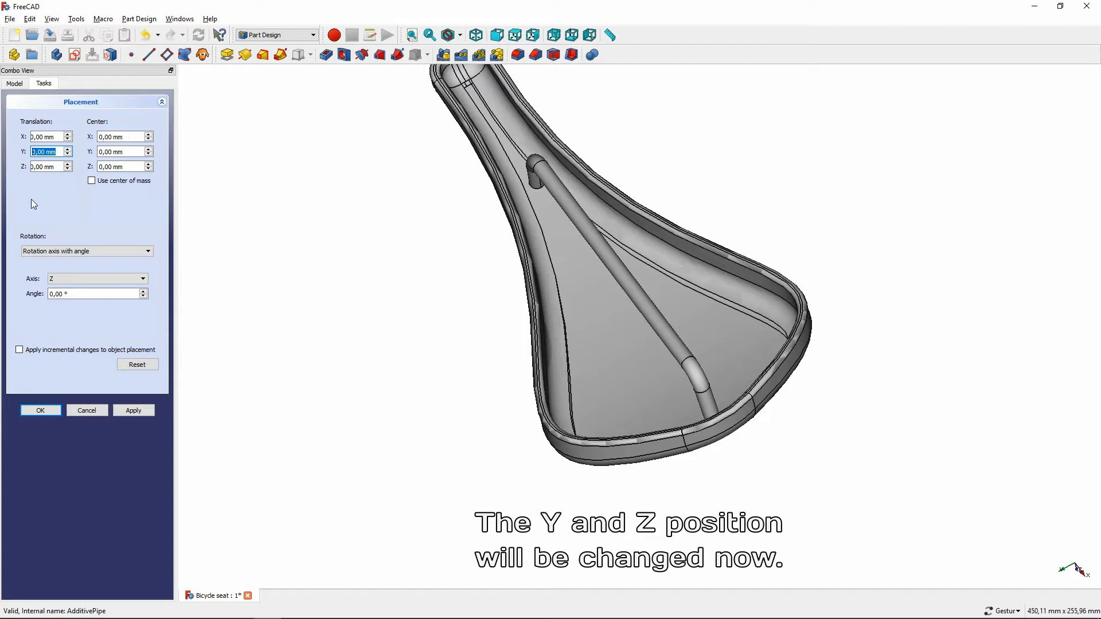
pyautogui.write('15')
pyautogui.moveTo(58, 167); pyautogui.dragTo(26, 180)
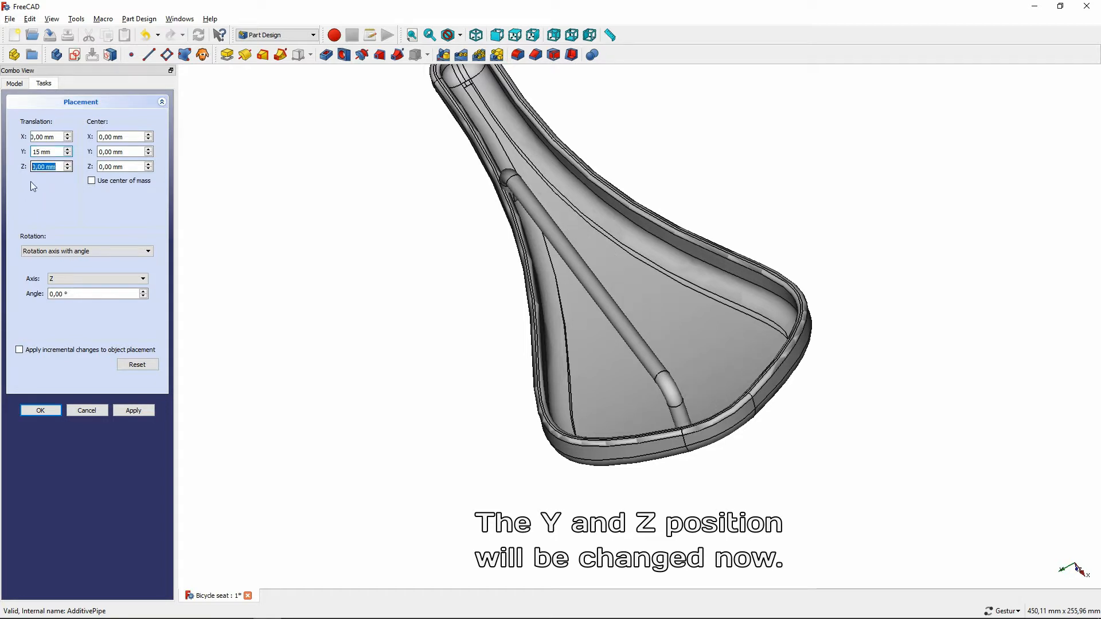
pyautogui.write('2')
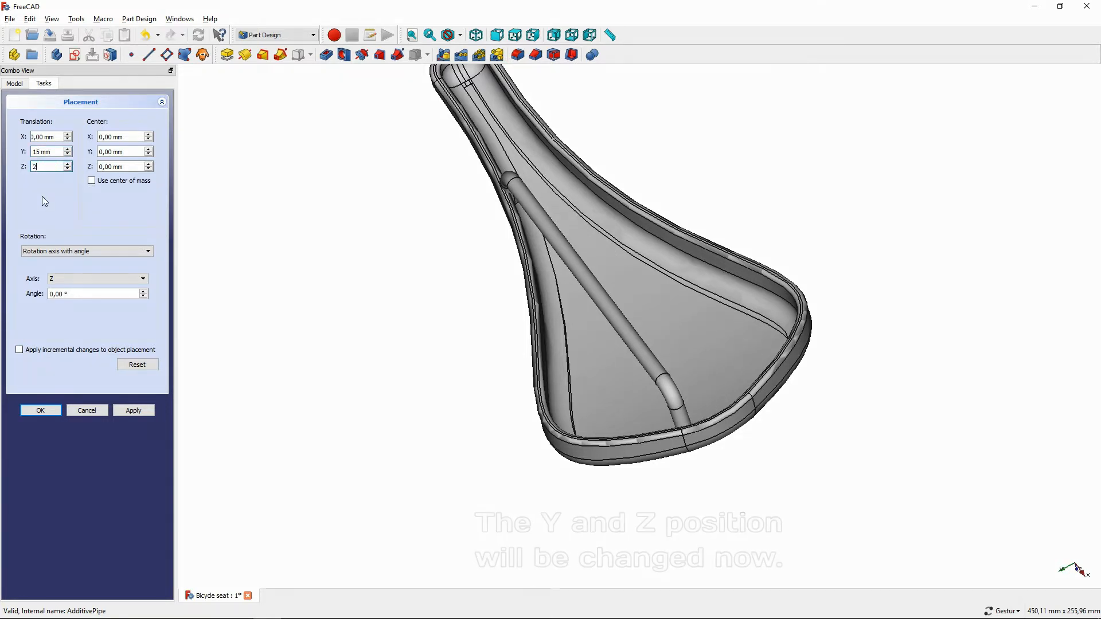
# - Rotate the rod body using Euler angles with yaw 2°, pitch 2° and roll 10°, and accept the placement
pyautogui.click(68, 254)
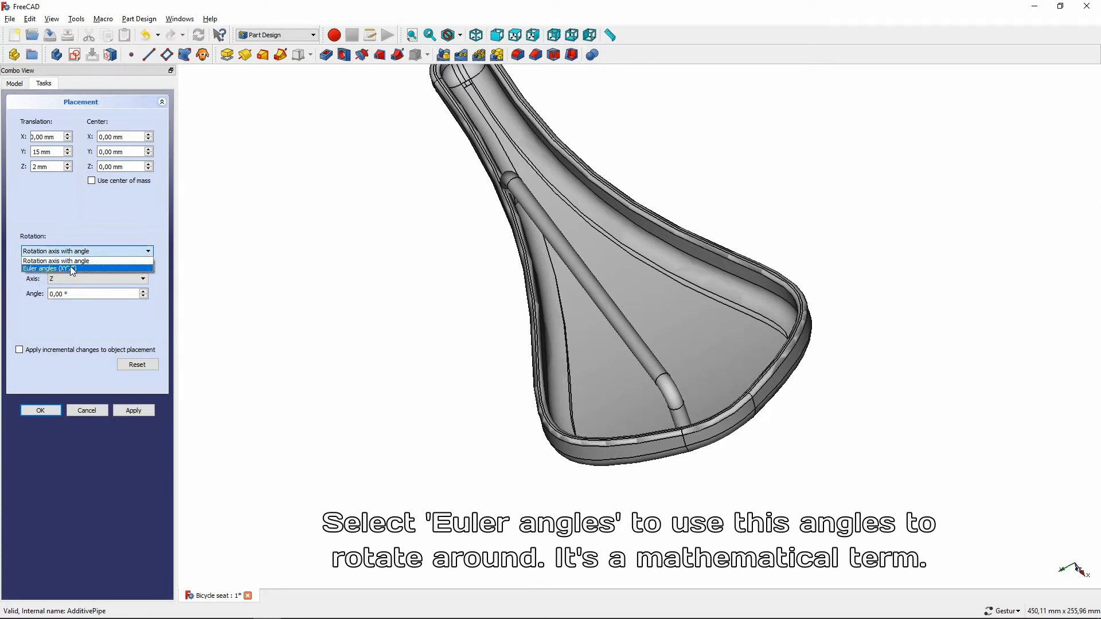
pyautogui.click(71, 269)
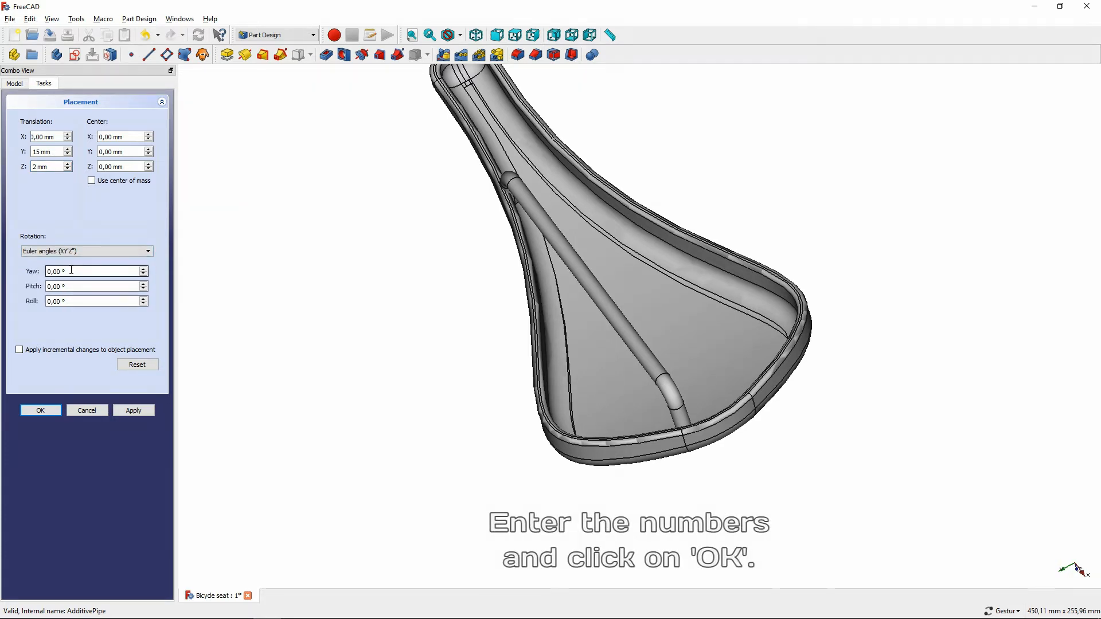
pyautogui.moveTo(72, 268); pyautogui.dragTo(17, 294)
pyautogui.write('2')
pyautogui.write('2')
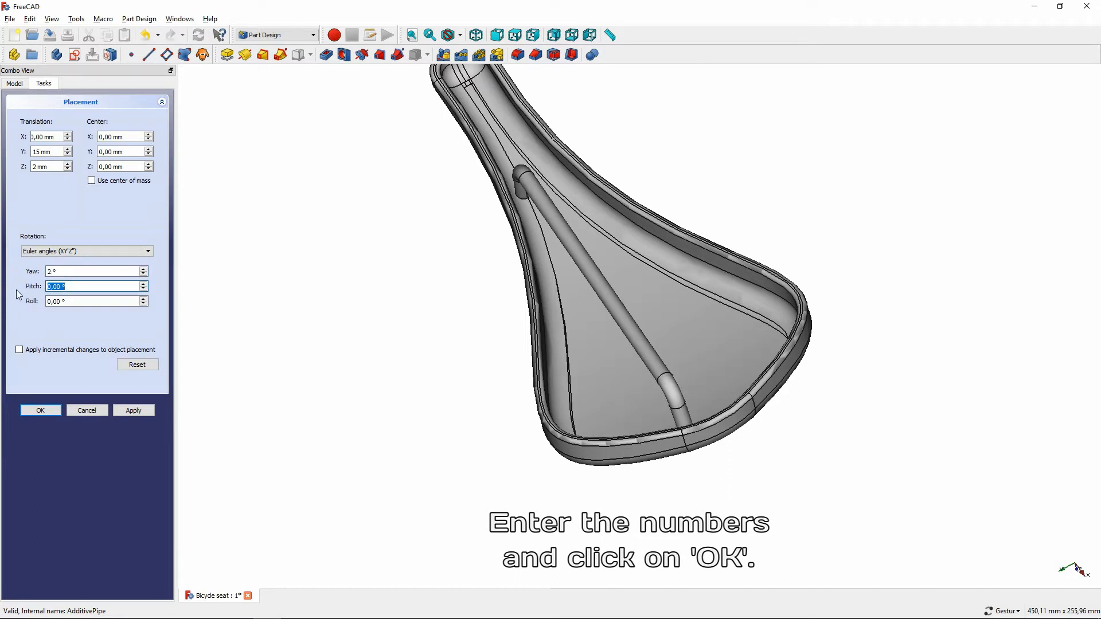
pyautogui.moveTo(77, 301); pyautogui.dragTo(14, 323)
pyautogui.write('10')
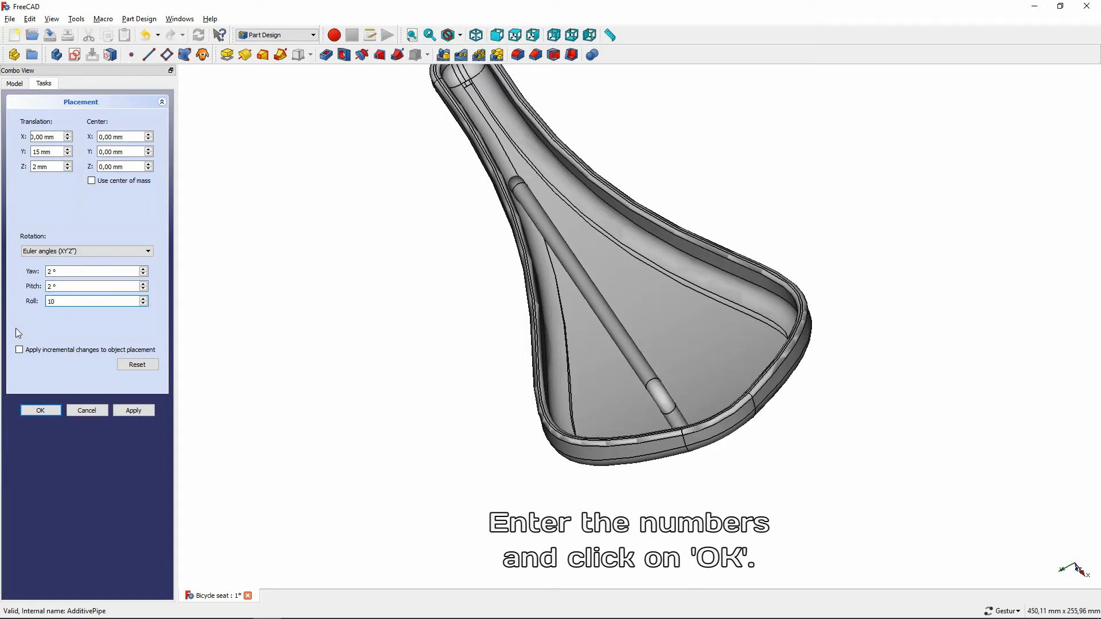
pyautogui.click(40, 410)
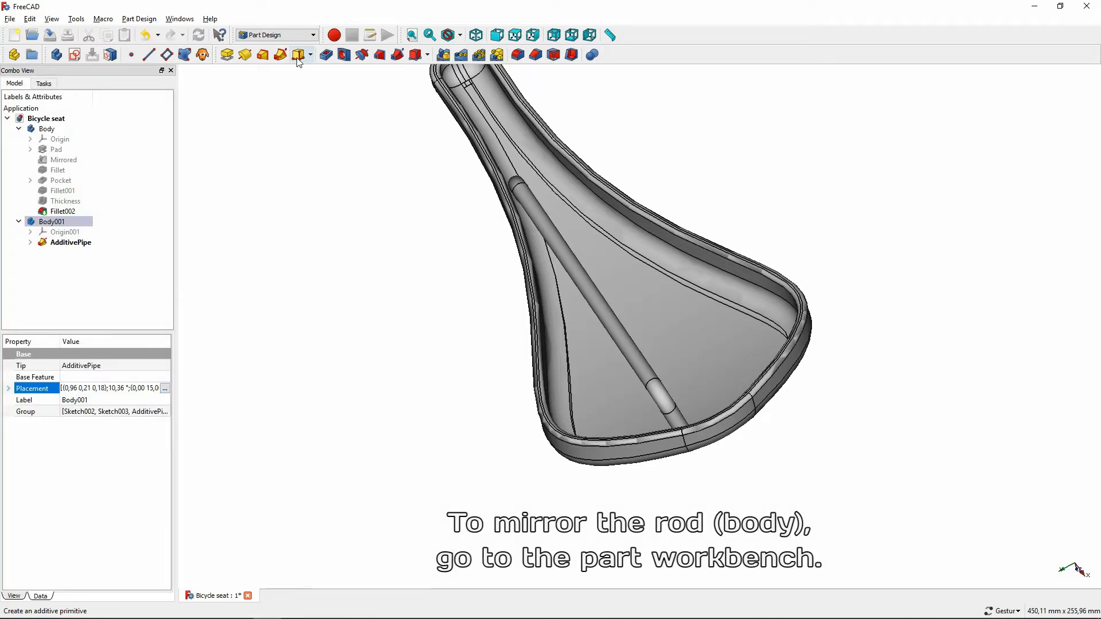
# - Switch to the Part workbench and mirror the rod body across the XZ plane
pyautogui.click(297, 36)
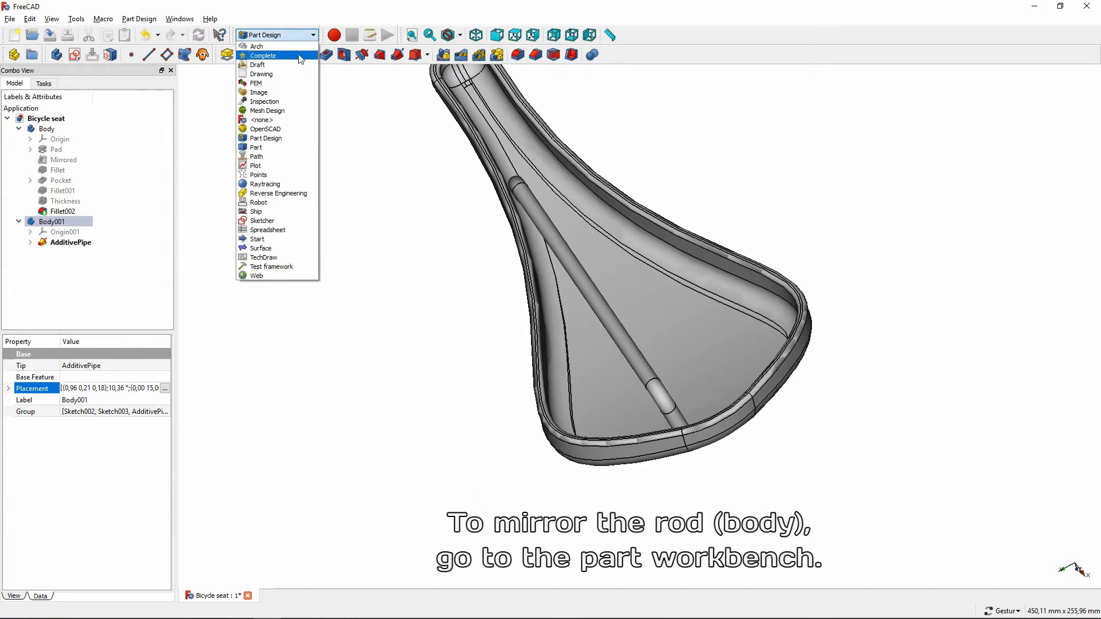
pyautogui.click(297, 148)
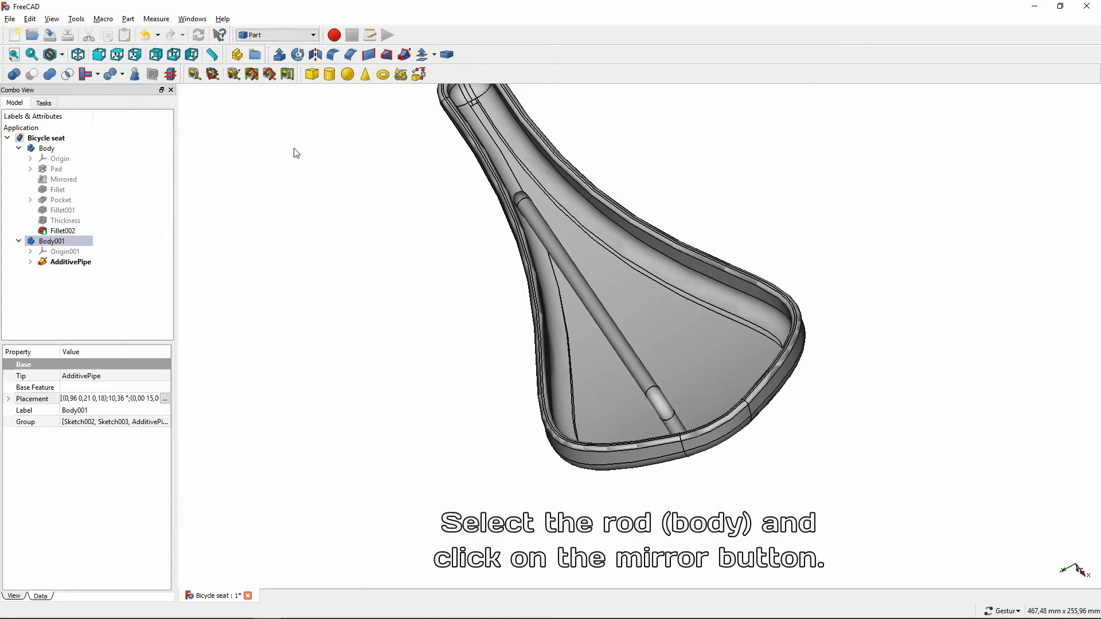
pyautogui.click(57, 241)
pyautogui.click(316, 55)
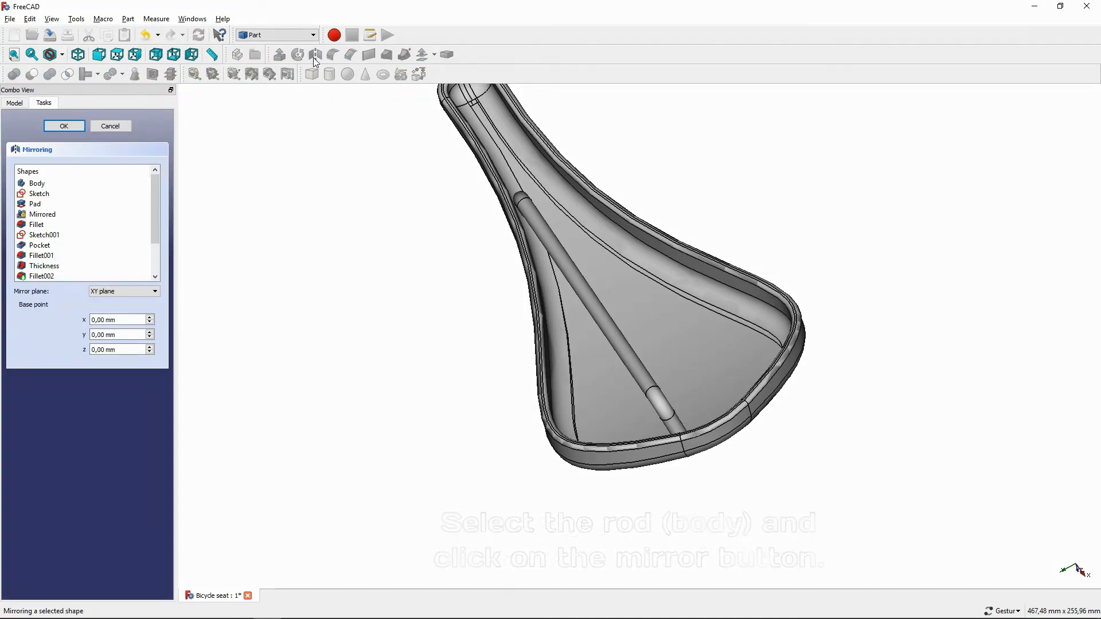
pyautogui.moveTo(156, 195)
pyautogui.mouseDown()
pyautogui.moveTo(151, 227)
pyautogui.moveTo(160, 191)
pyautogui.mouseUp()
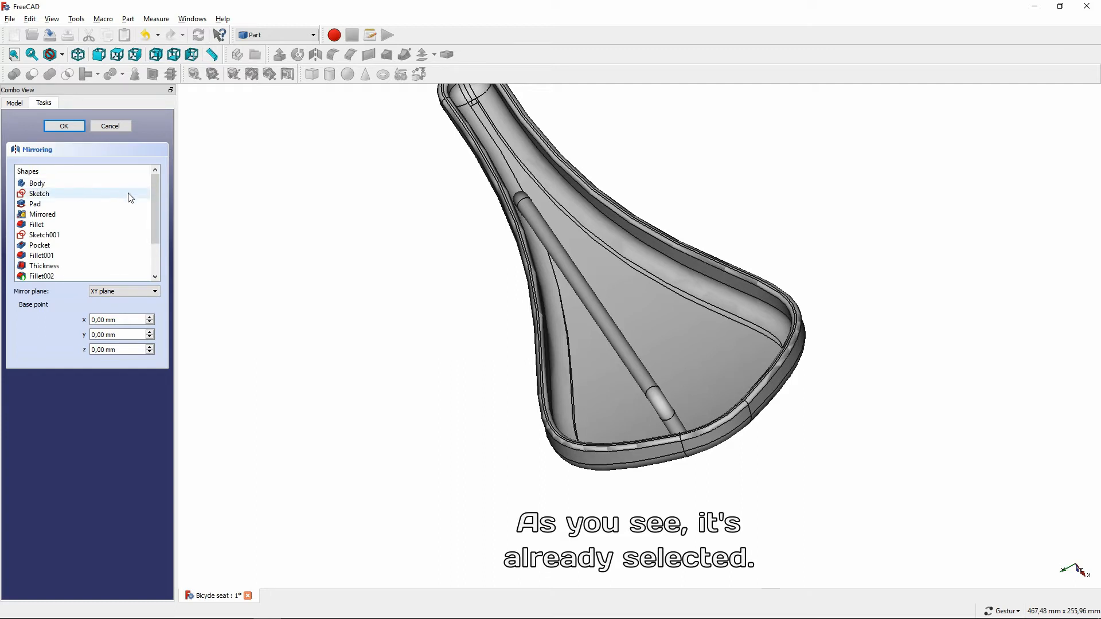
pyautogui.moveTo(156, 203); pyautogui.dragTo(148, 245)
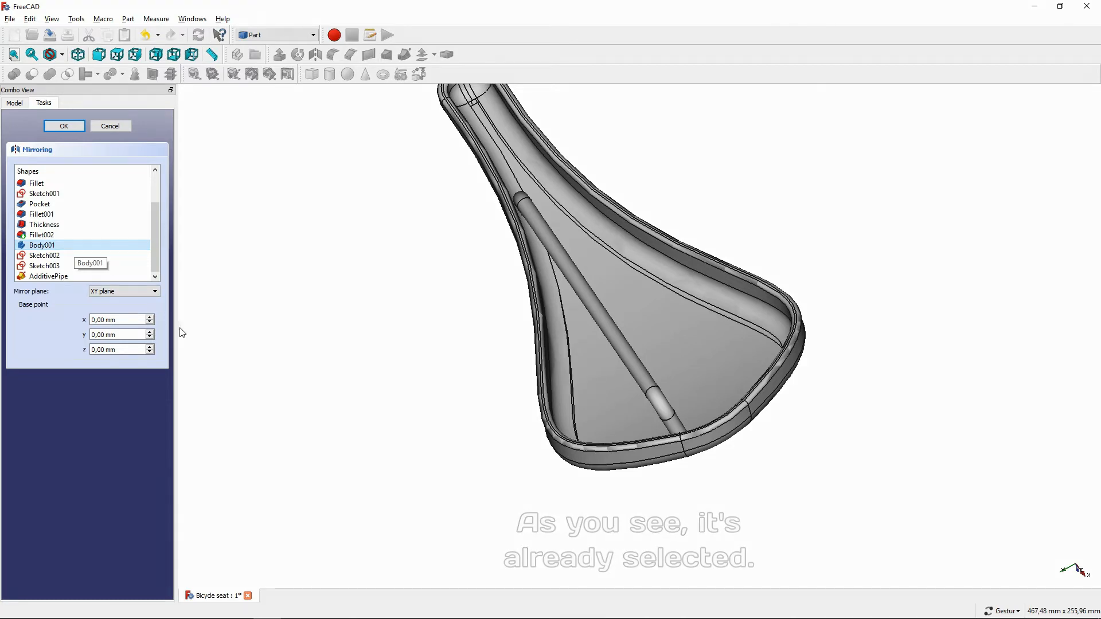
pyautogui.moveTo(971, 562); pyautogui.dragTo(933, 434)
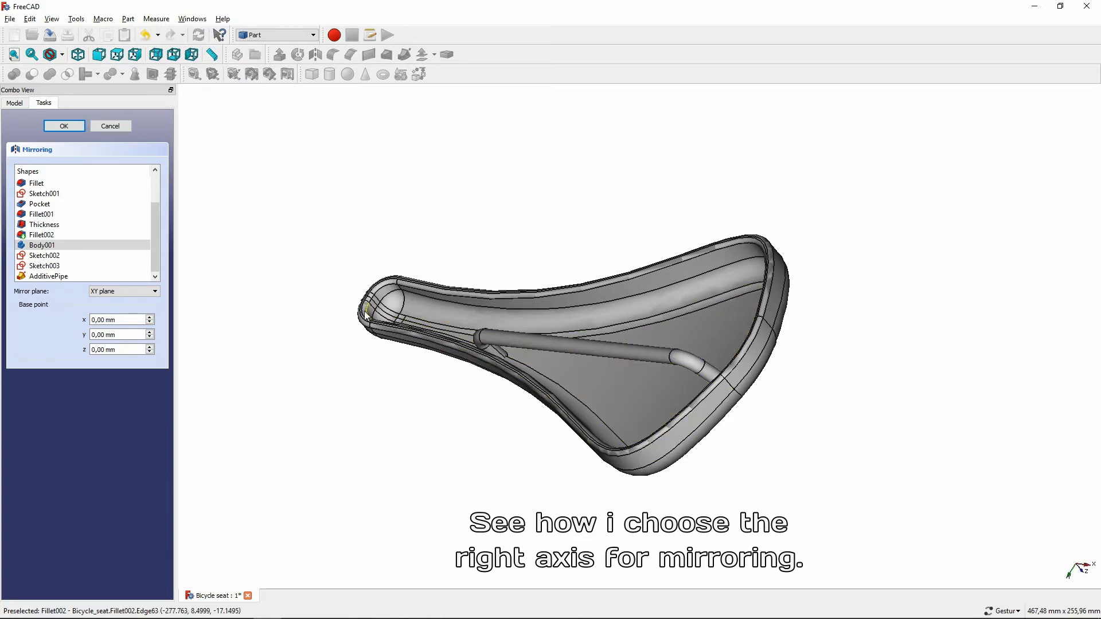
pyautogui.click(155, 292)
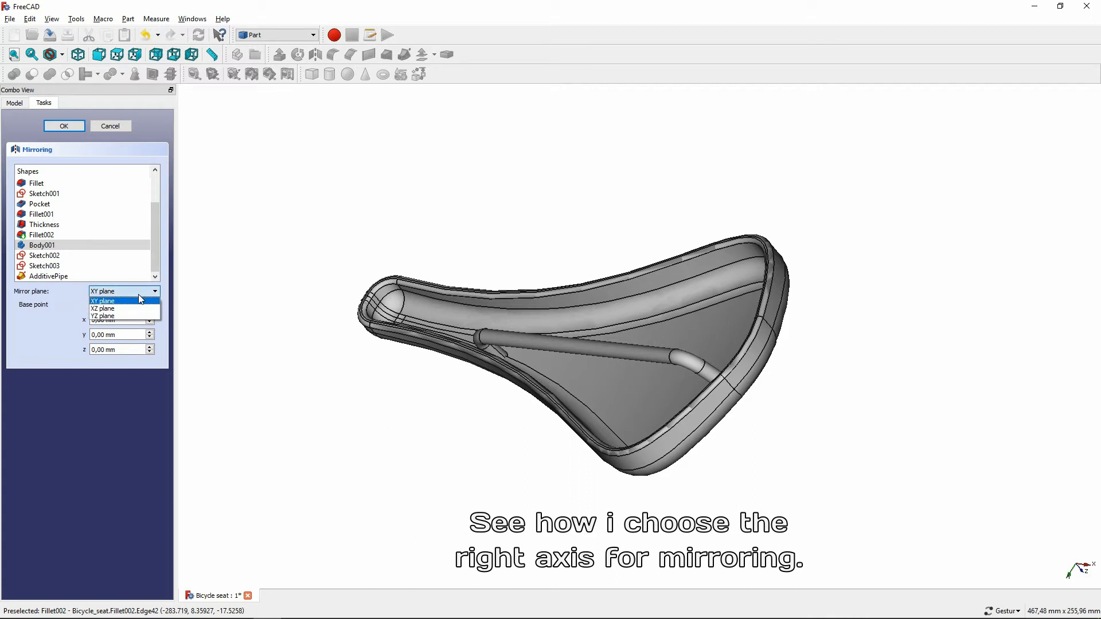
pyautogui.click(136, 309)
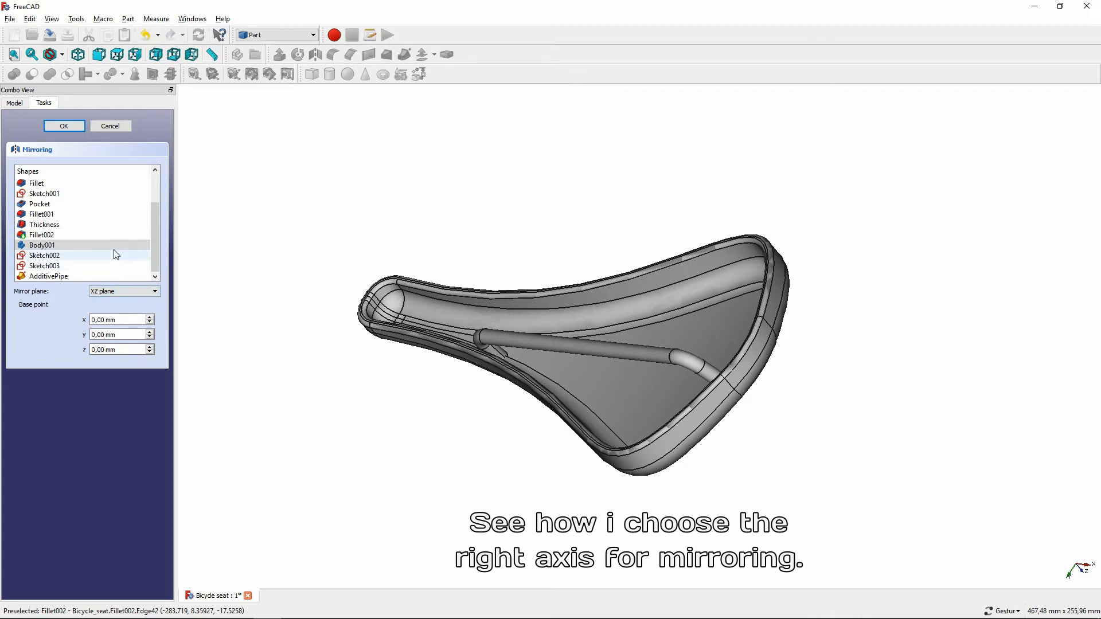
pyautogui.click(64, 127)
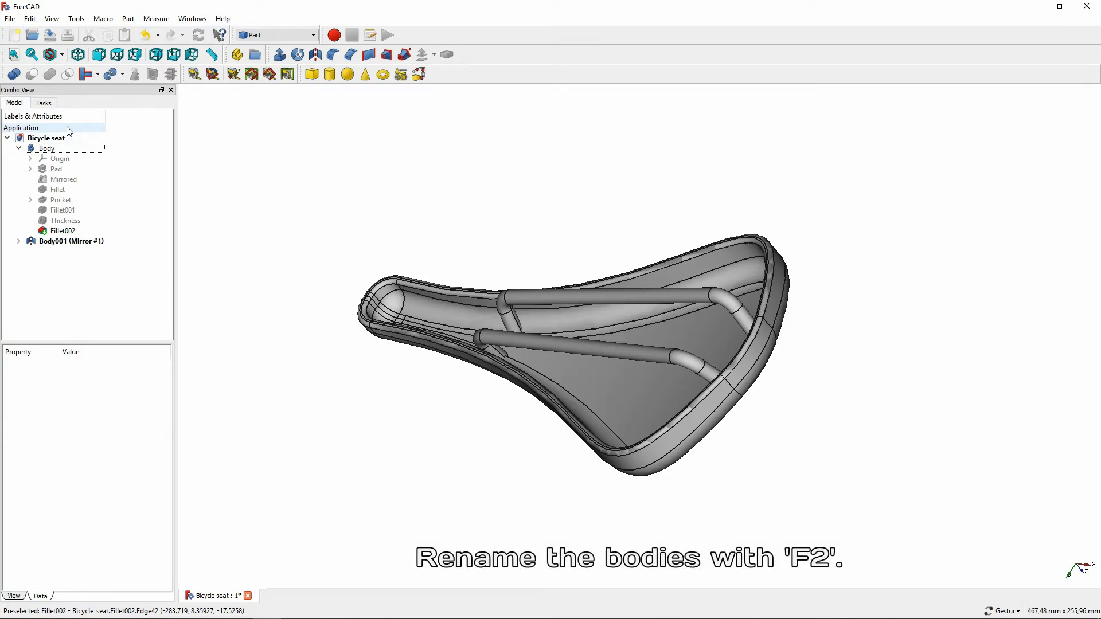
# - Rename the seat's body in the model tree as Seat
pyautogui.click(54, 148)
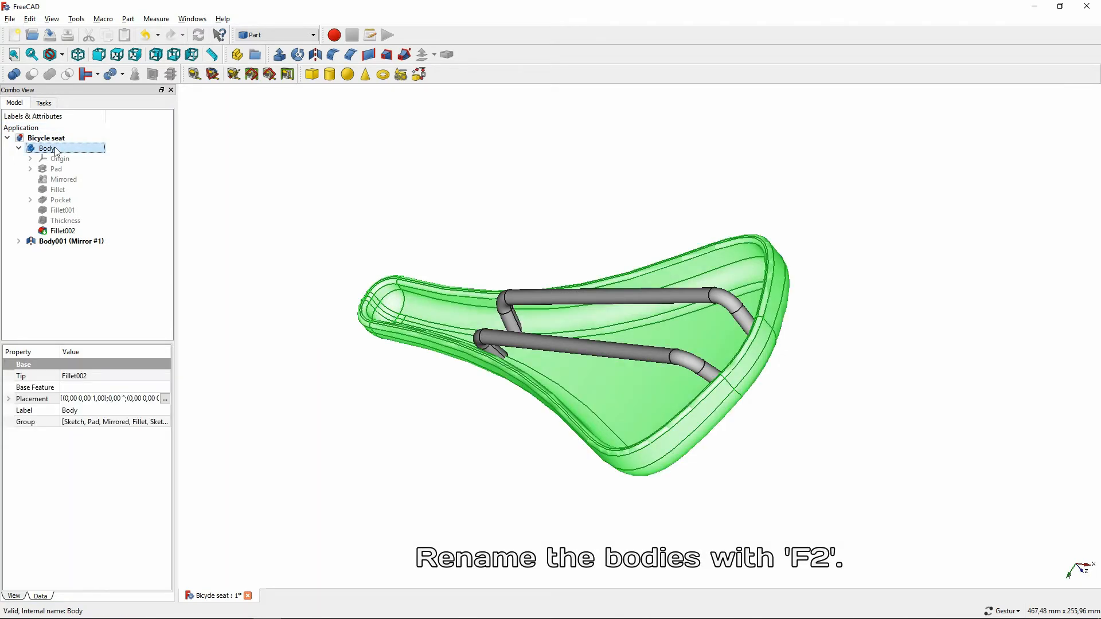
pyautogui.press('F2')
pyautogui.write('Seat')
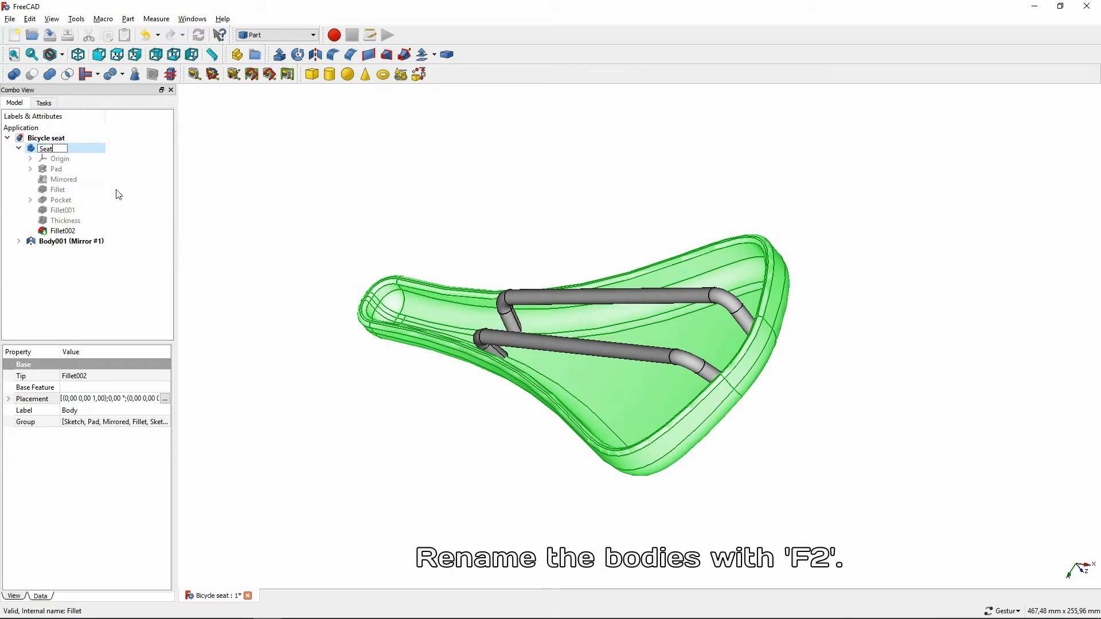
pyautogui.click(118, 195)
# - Rename the rod body nested under the mirror feature as Rod
pyautogui.click(19, 241)
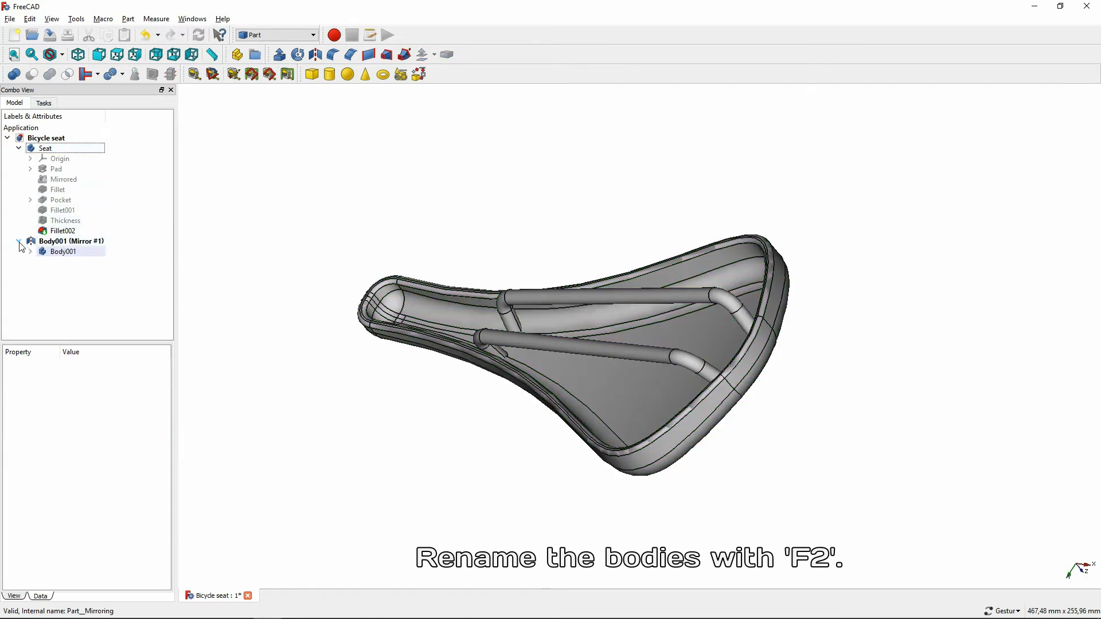
pyautogui.click(57, 253)
pyautogui.press('F2')
pyautogui.write('Rod')
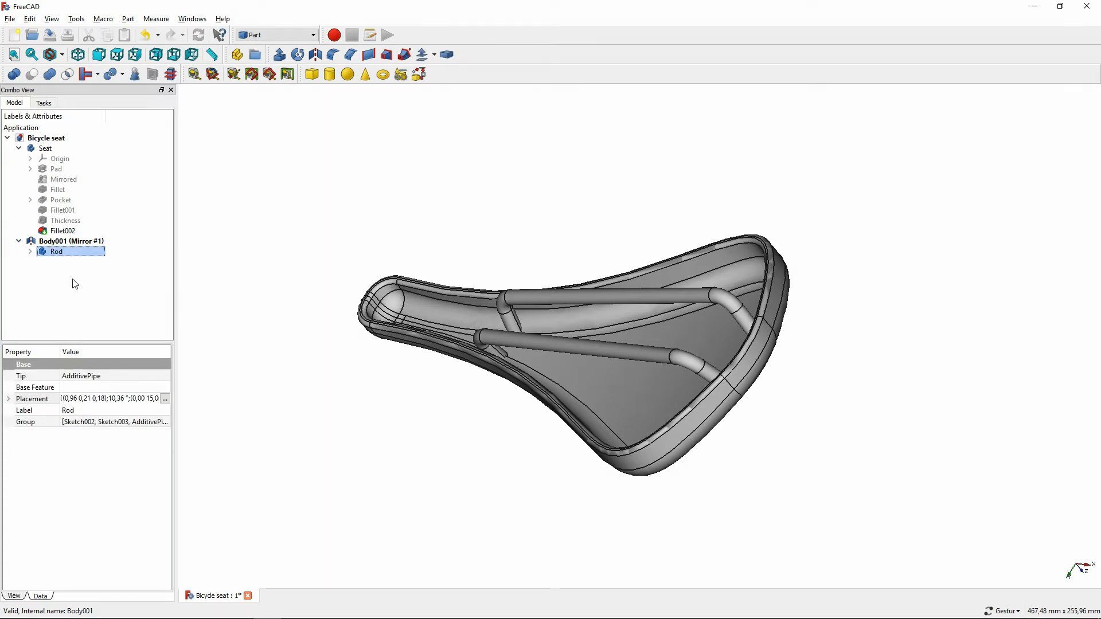
pyautogui.click(73, 283)
# - Change the Seat body's shape color to a dark grey, starting from black with a Val of 50
pyautogui.click(46, 148)
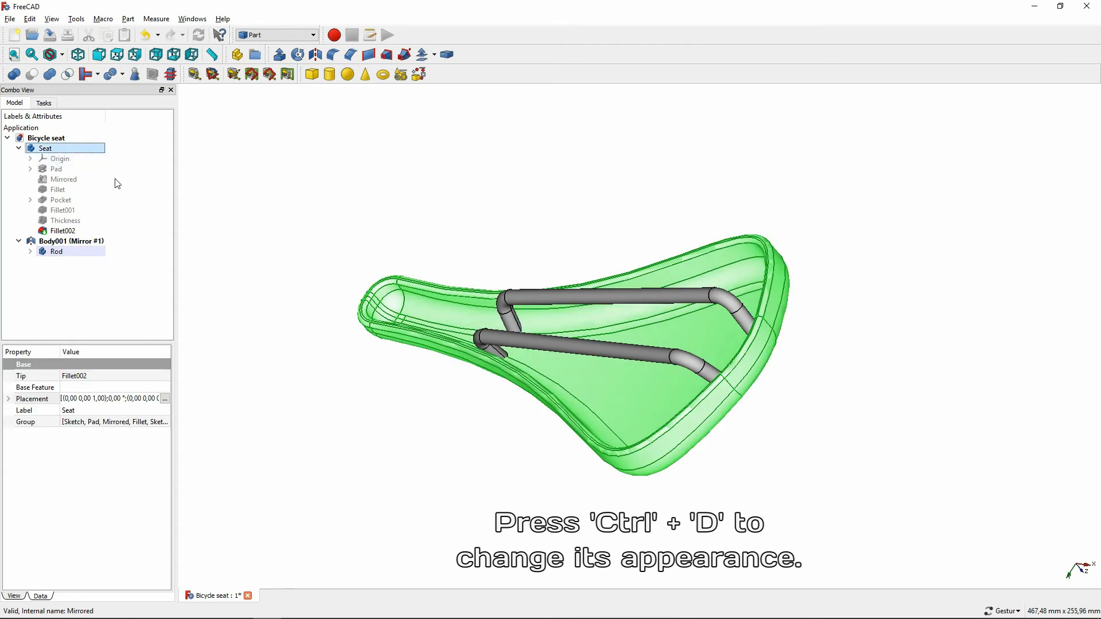
pyautogui.hotkey('ctrl', 'd')
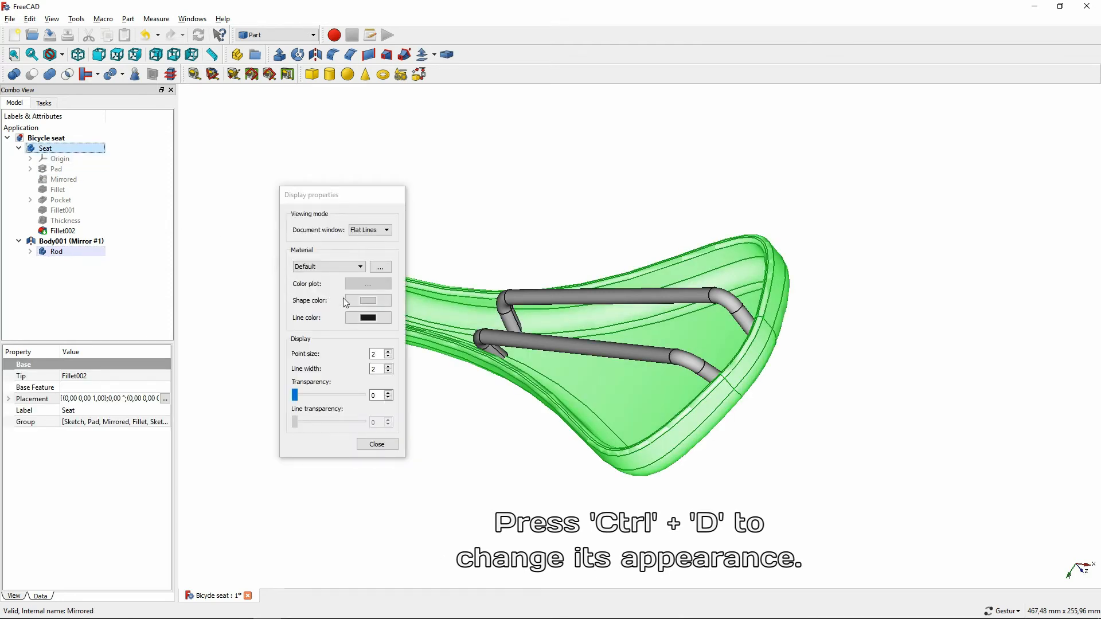
pyautogui.click(368, 300)
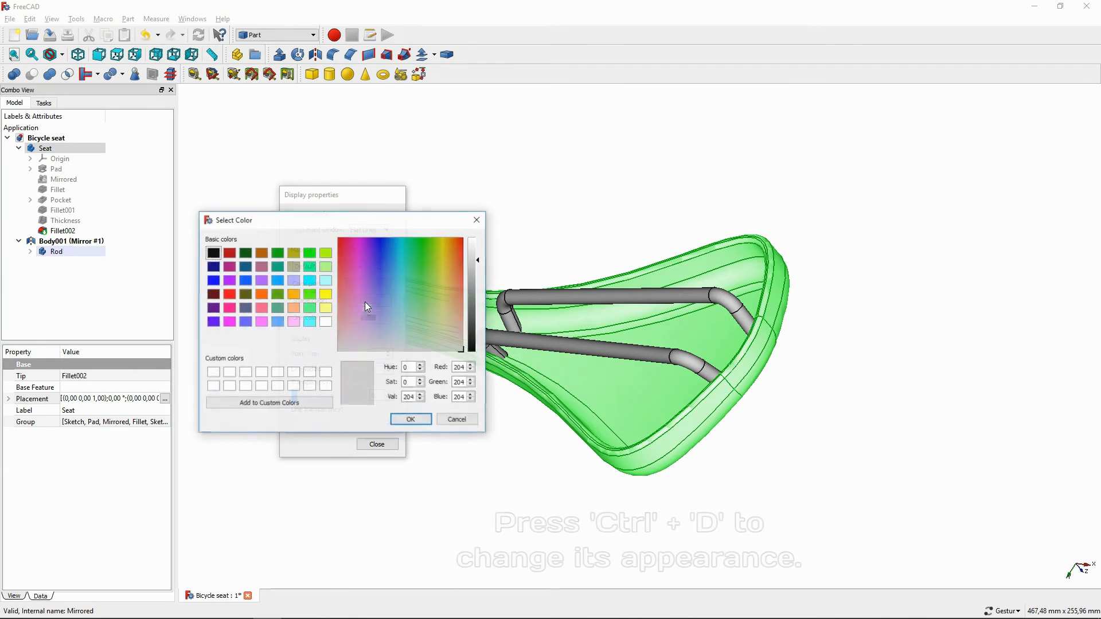
pyautogui.click(213, 253)
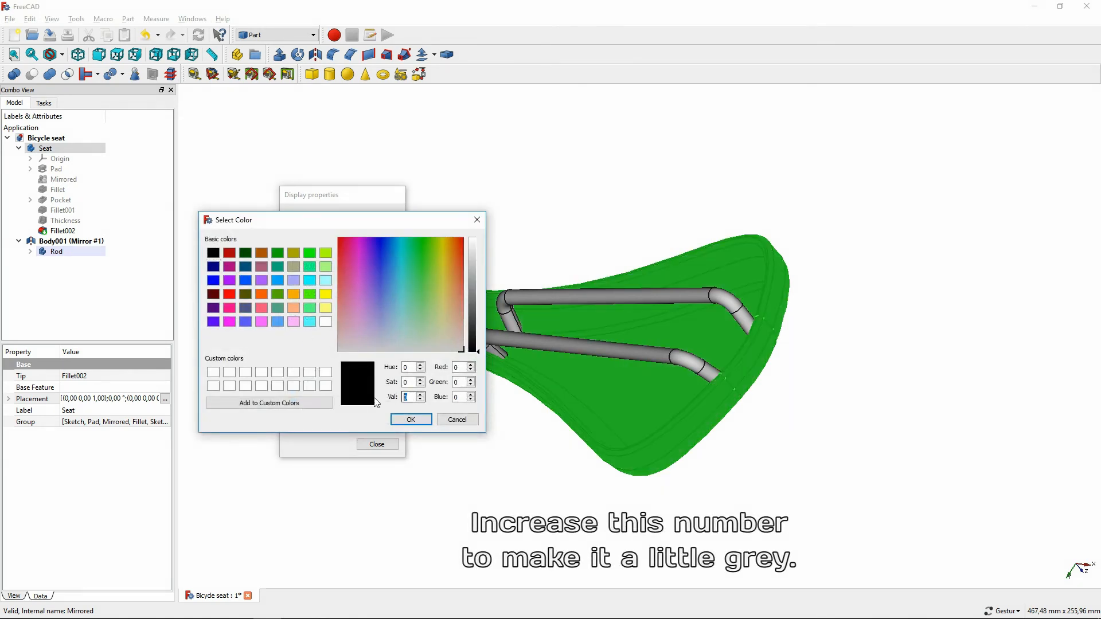
pyautogui.write('50')
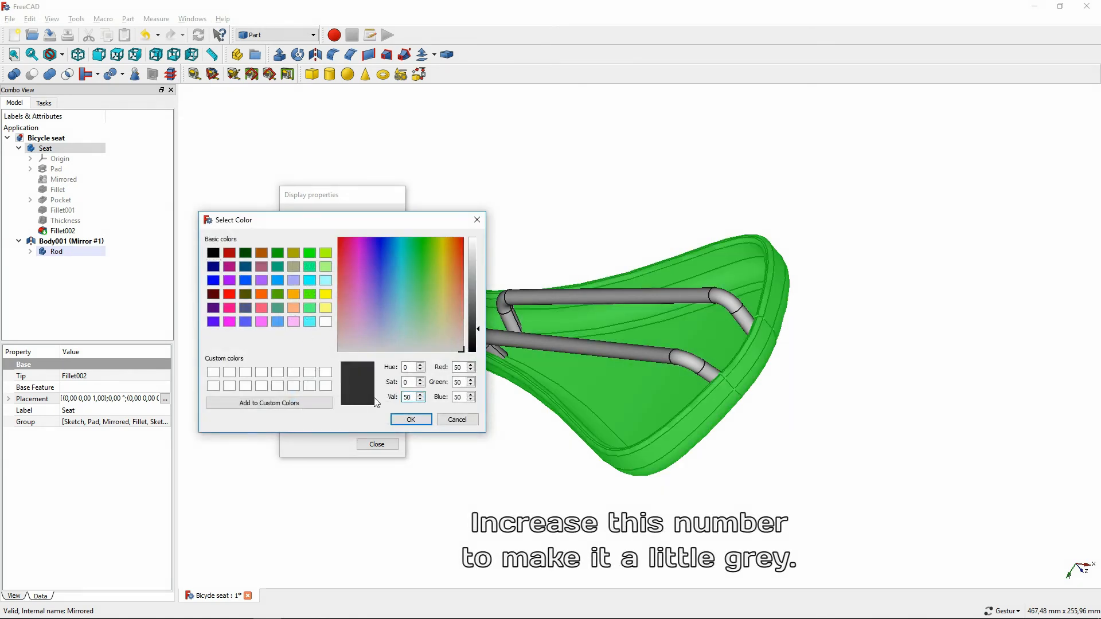
pyautogui.click(403, 422)
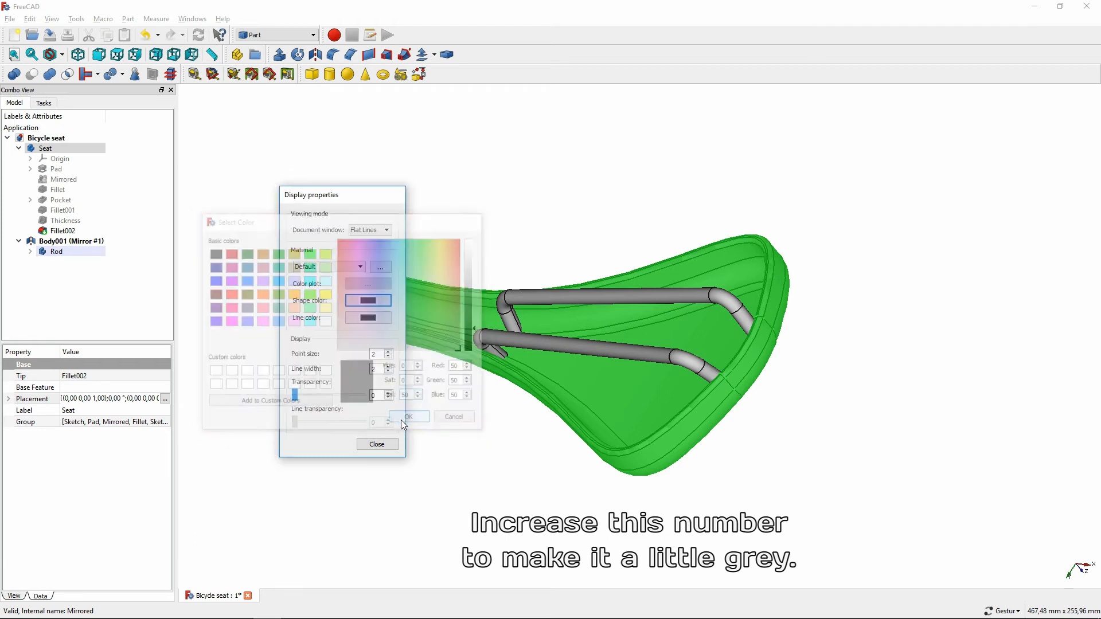
pyautogui.click(377, 445)
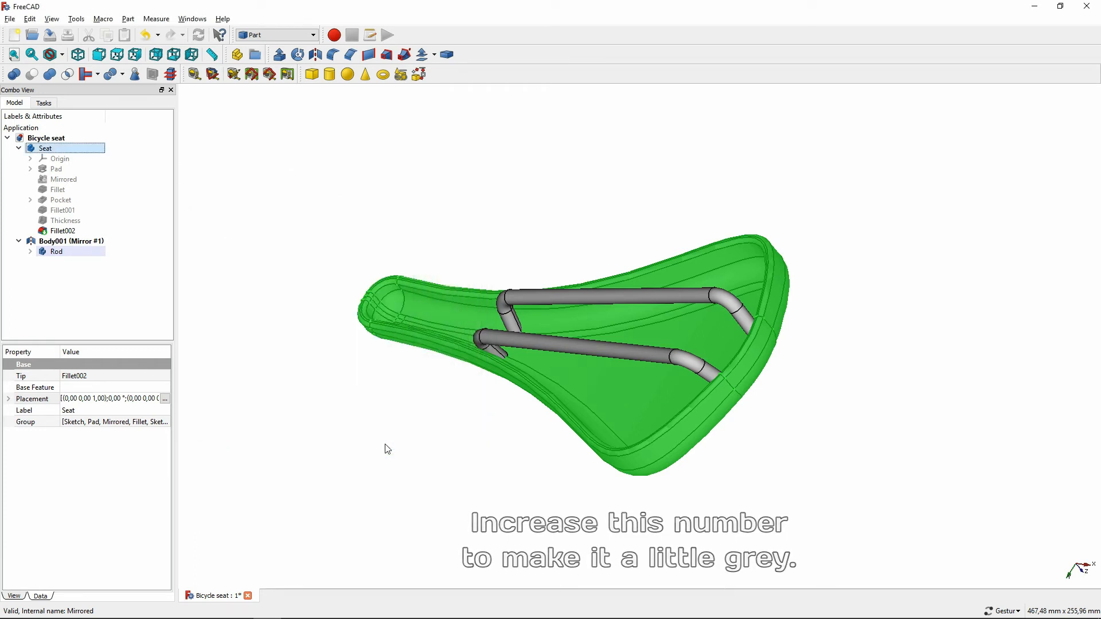
pyautogui.click(383, 448)
# - Switch the 3D view to perspective with the Shaded draw style and inspect the finished seat from below and above
pyautogui.moveTo(344, 319); pyautogui.dragTo(645, 402)
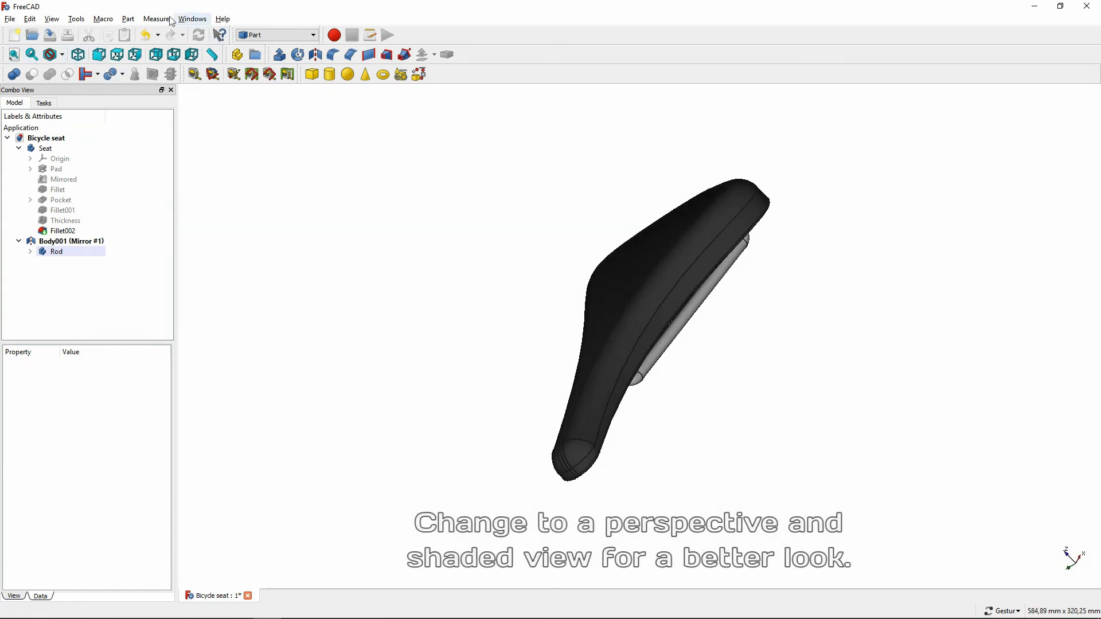
pyautogui.click(52, 19)
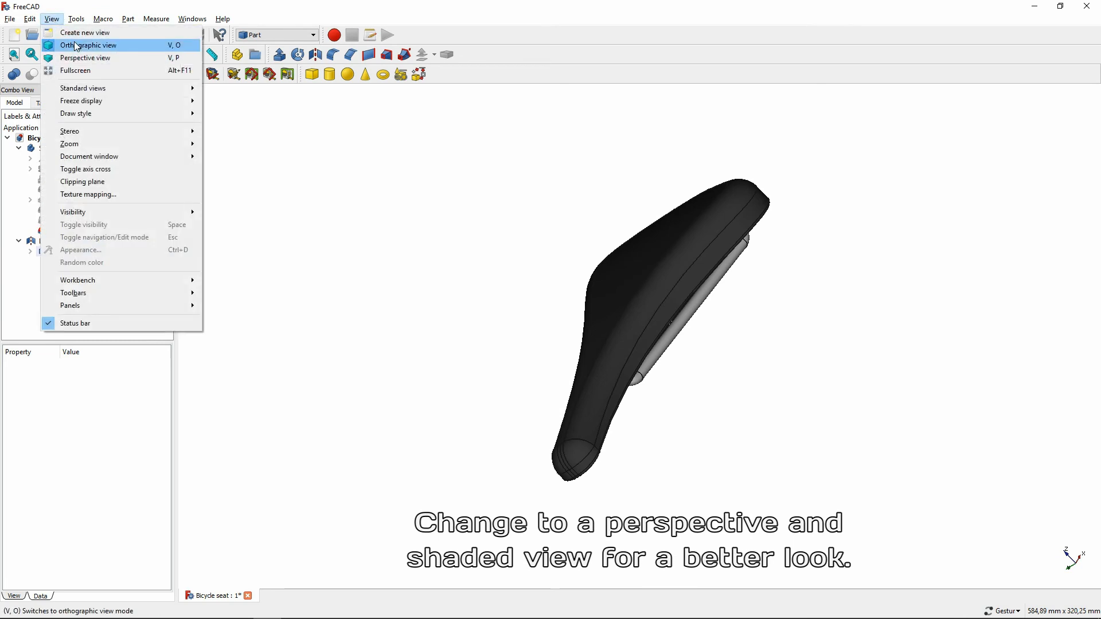
pyautogui.click(85, 58)
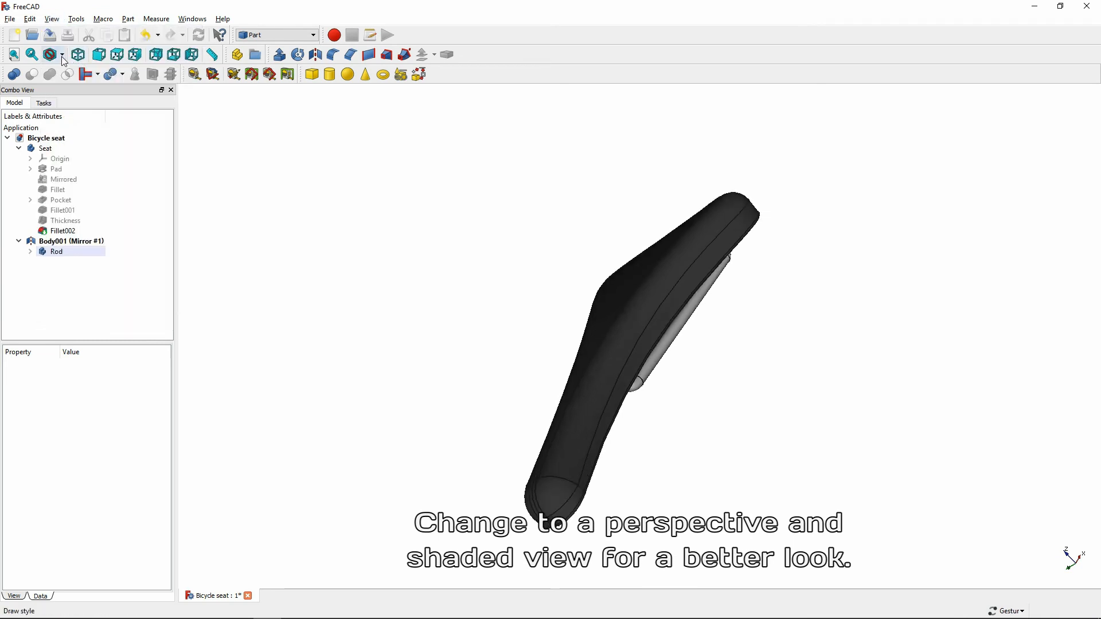
pyautogui.click(62, 56)
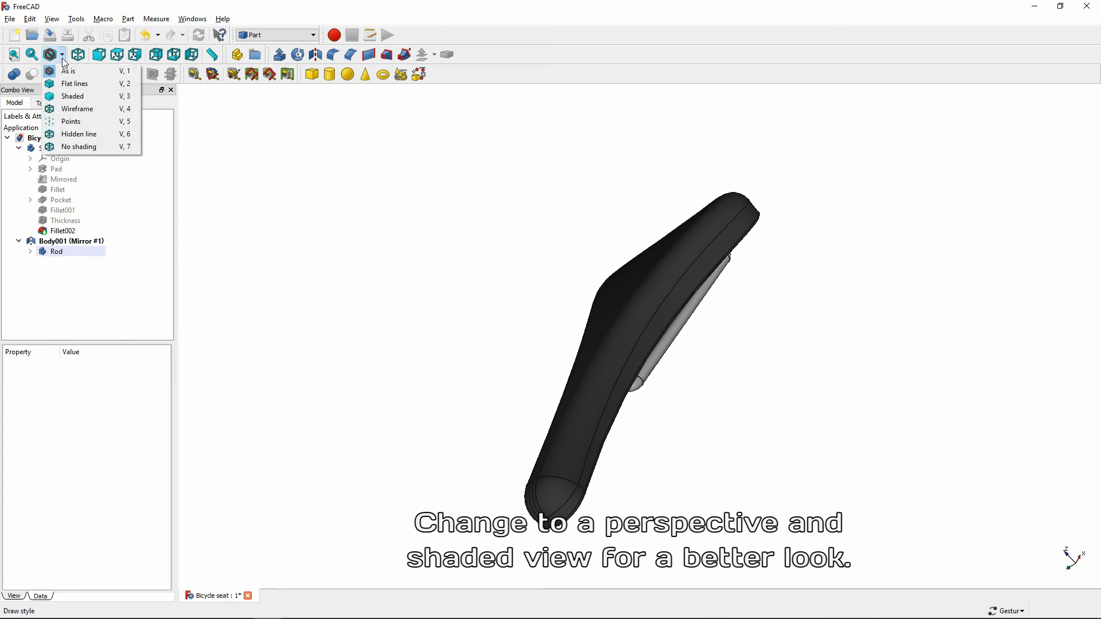
pyautogui.click(76, 97)
pyautogui.moveTo(659, 367)
pyautogui.mouseDown()
pyautogui.moveTo(746, 490)
pyautogui.moveTo(681, 468)
pyautogui.mouseUp()
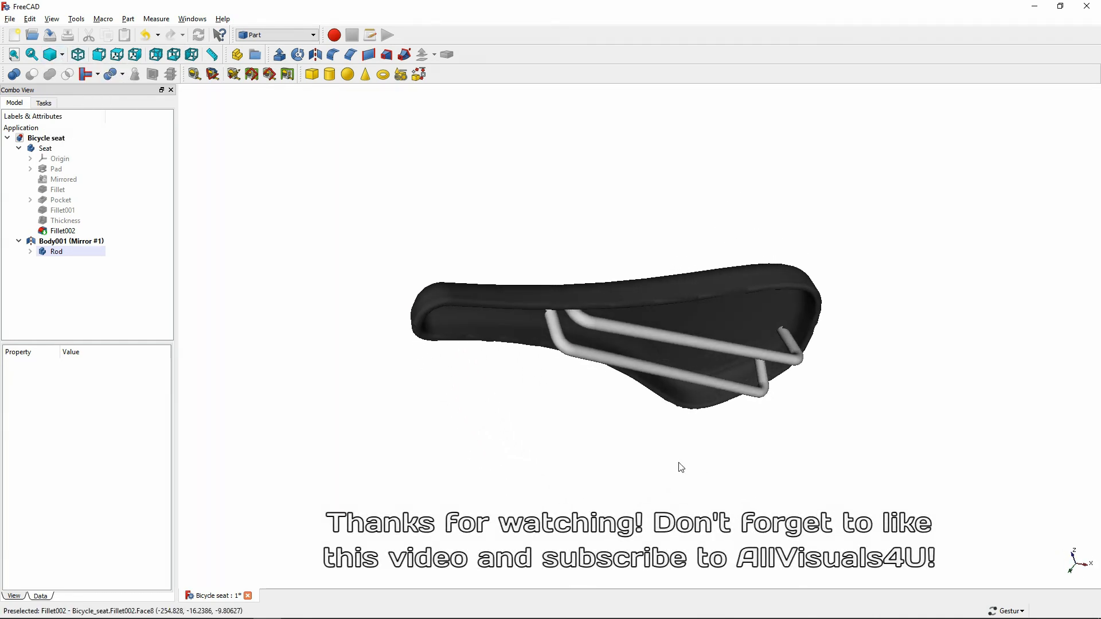
pyautogui.moveTo(934, 266); pyautogui.dragTo(568, 396)
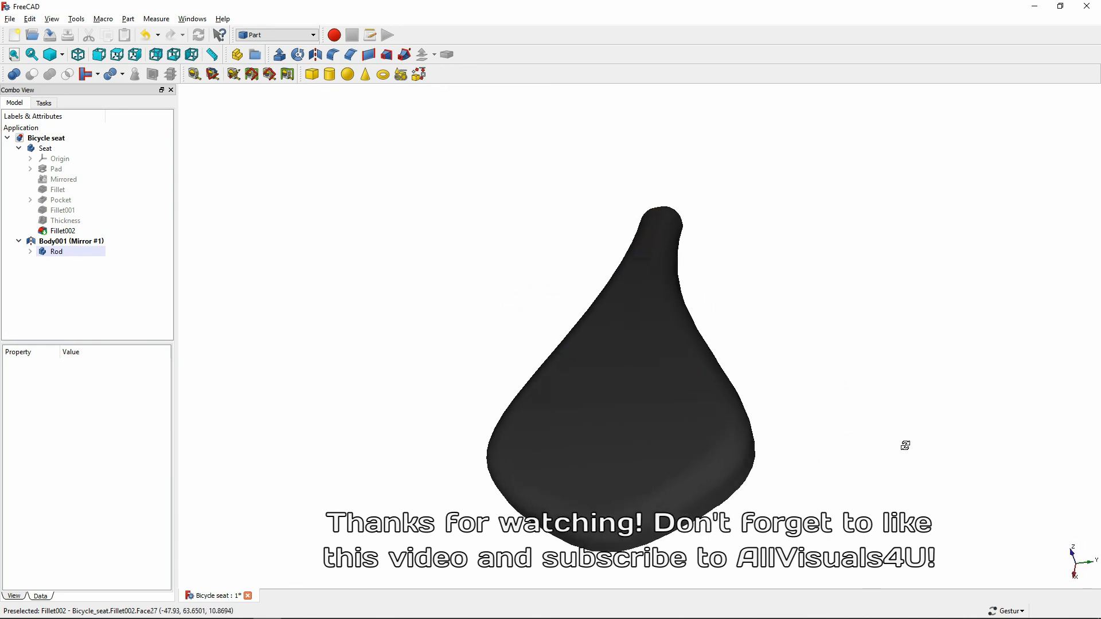